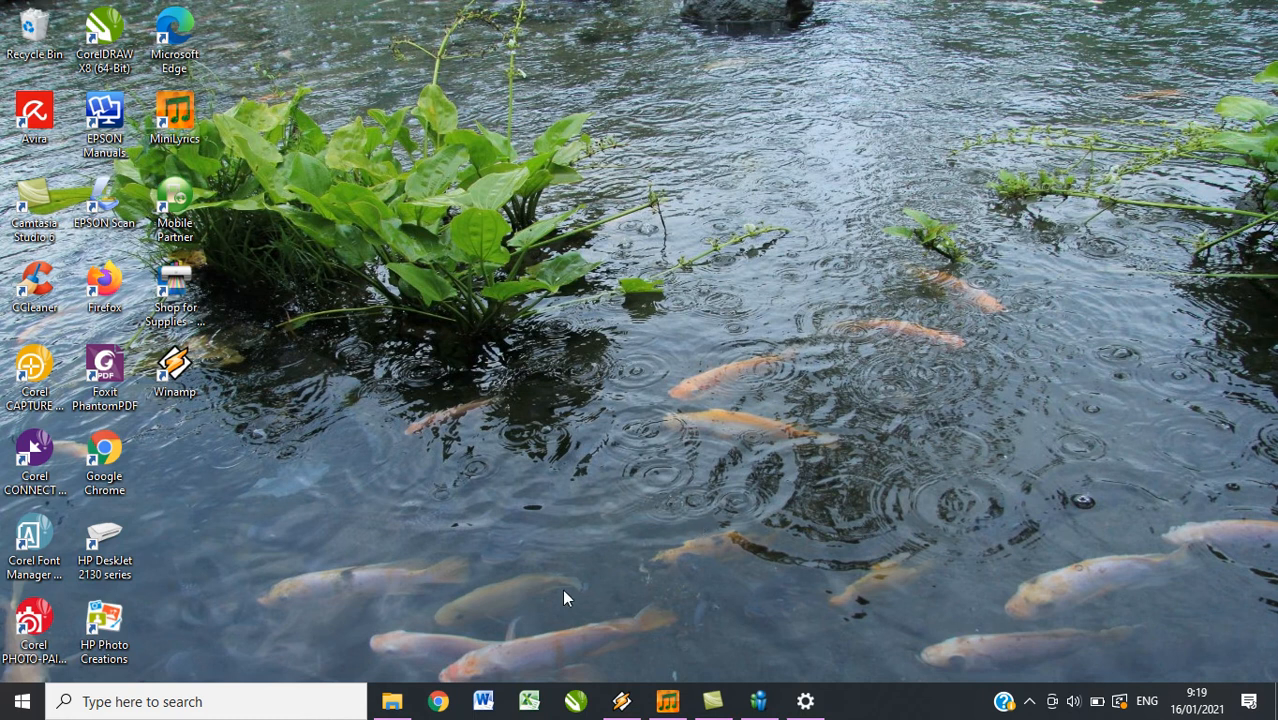
# Open Microsoft Word with a blank document and dismiss the Office Activation Wizard
pyautogui.click(482, 702)
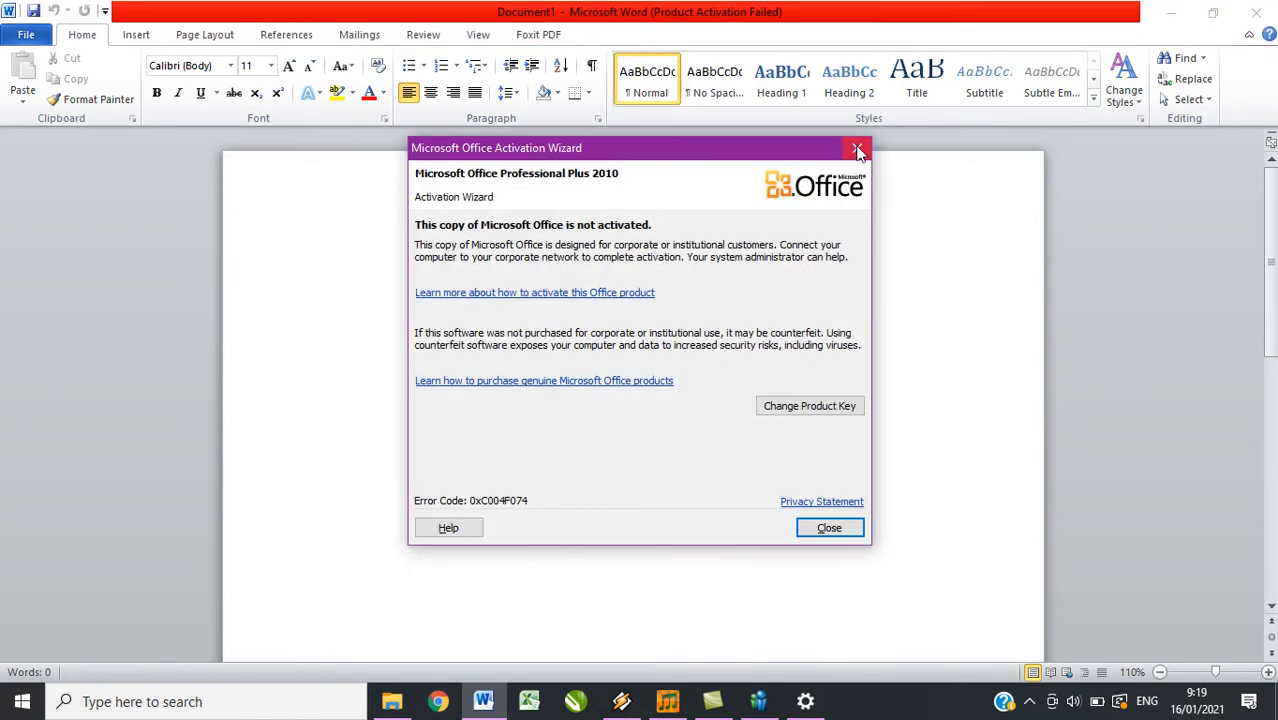
pyautogui.click(857, 149)
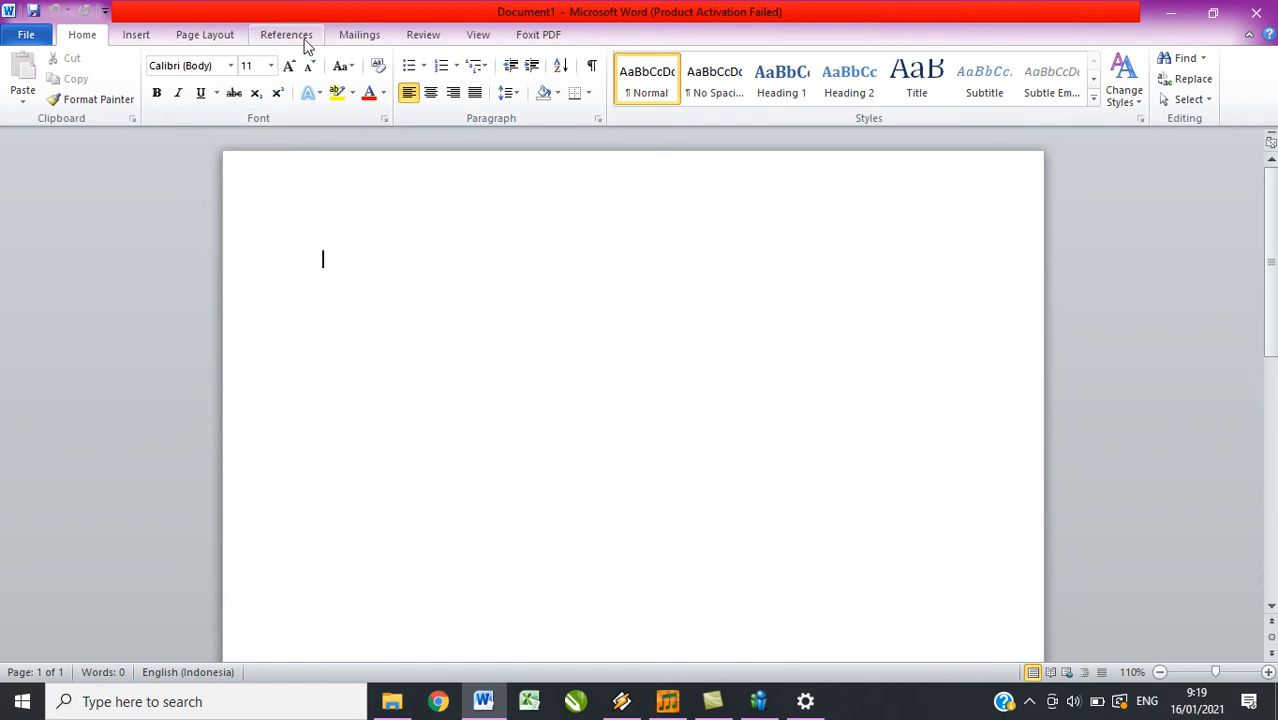
pyautogui.click(137, 36)
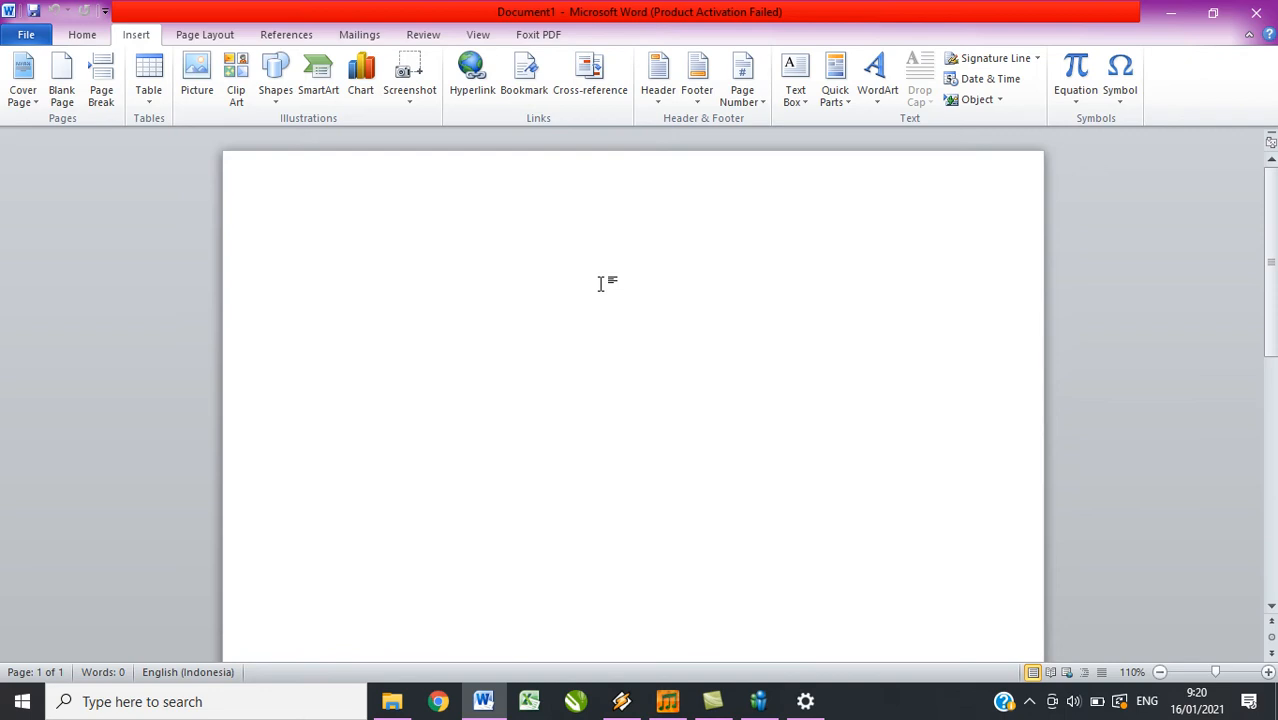
# Enter the title "Tabel Data Siswa Kelas 6" on the first line and start a new line below it
pyautogui.write('Tabel')
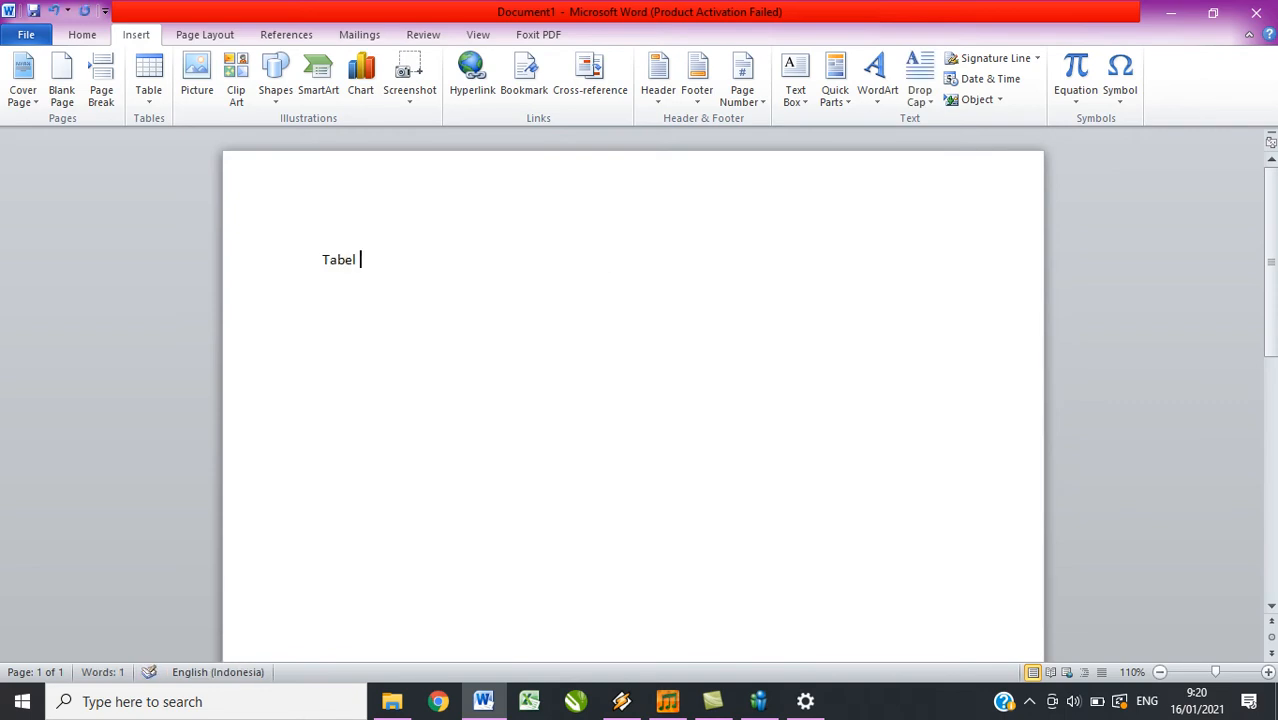
pyautogui.write(' Data Siswa Kelas 6')
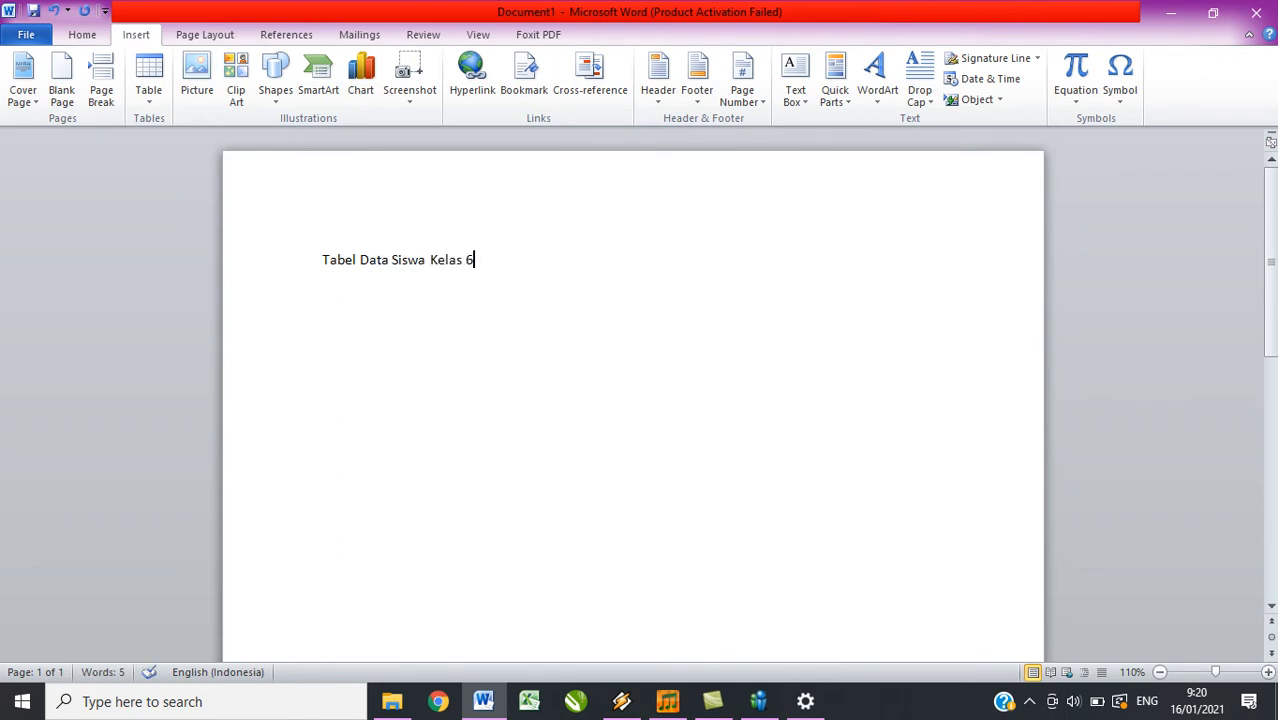
pyautogui.press('Return')
# Make the title line bold and set its font size to 12
pyautogui.click(265, 262)
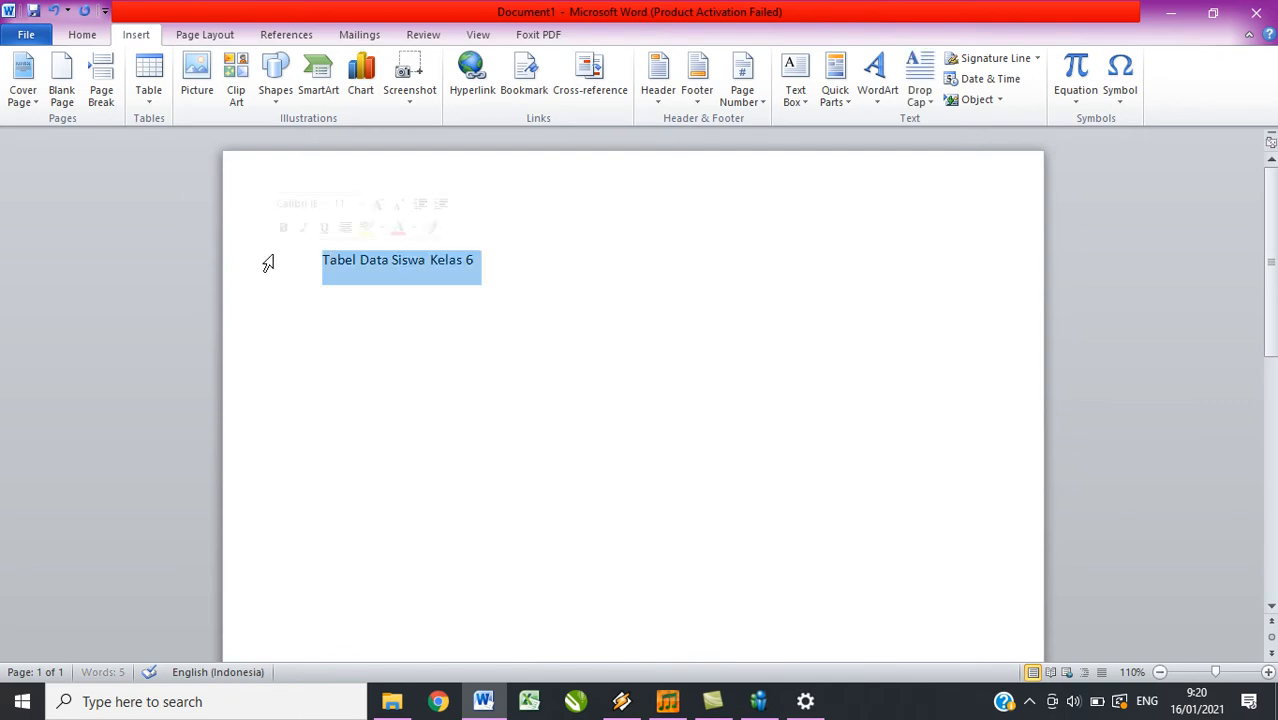
pyautogui.click(81, 35)
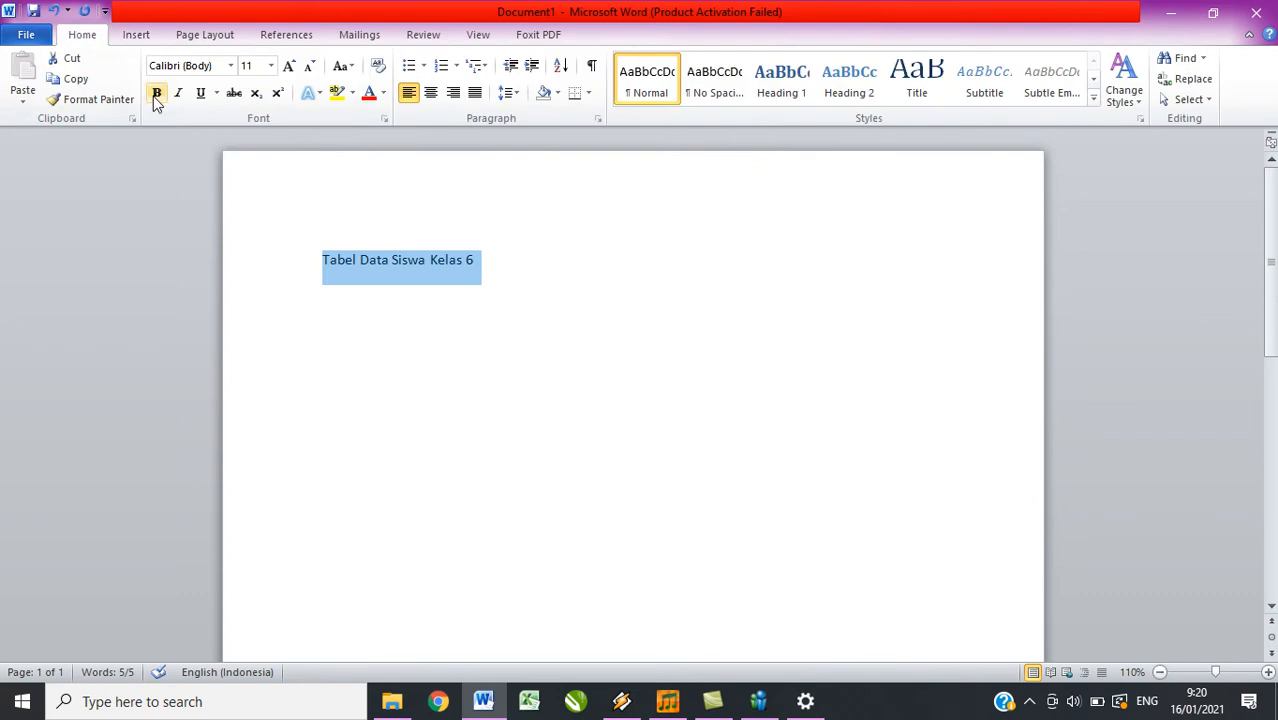
pyautogui.click(157, 95)
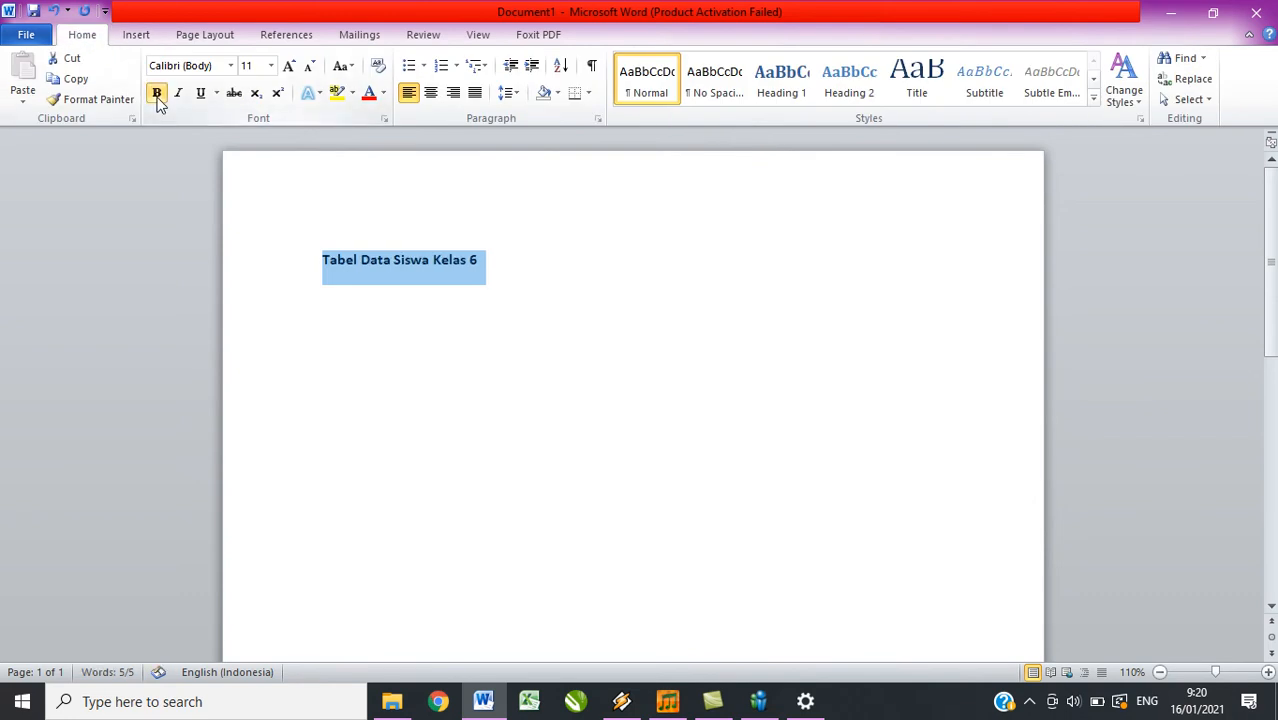
pyautogui.click(270, 65)
pyautogui.click(250, 150)
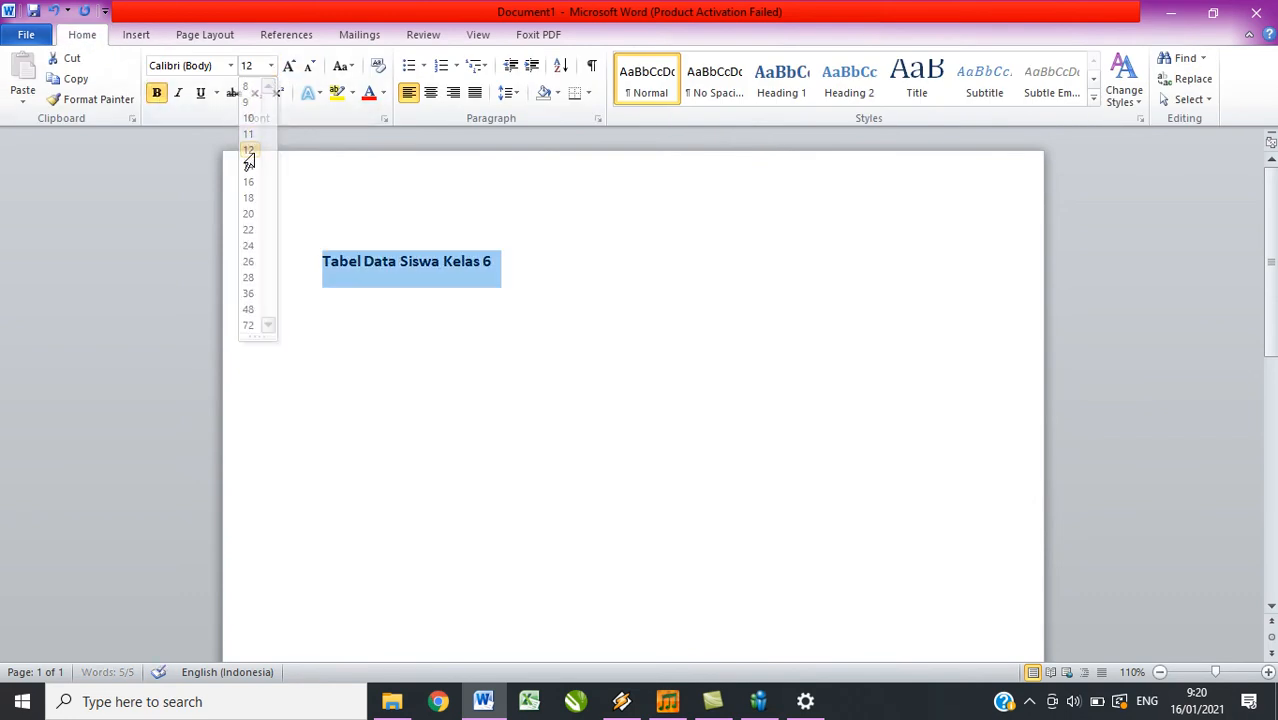
pyautogui.click(449, 366)
# Insert a table with 4 columns and 6 rows below the title
pyautogui.click(133, 37)
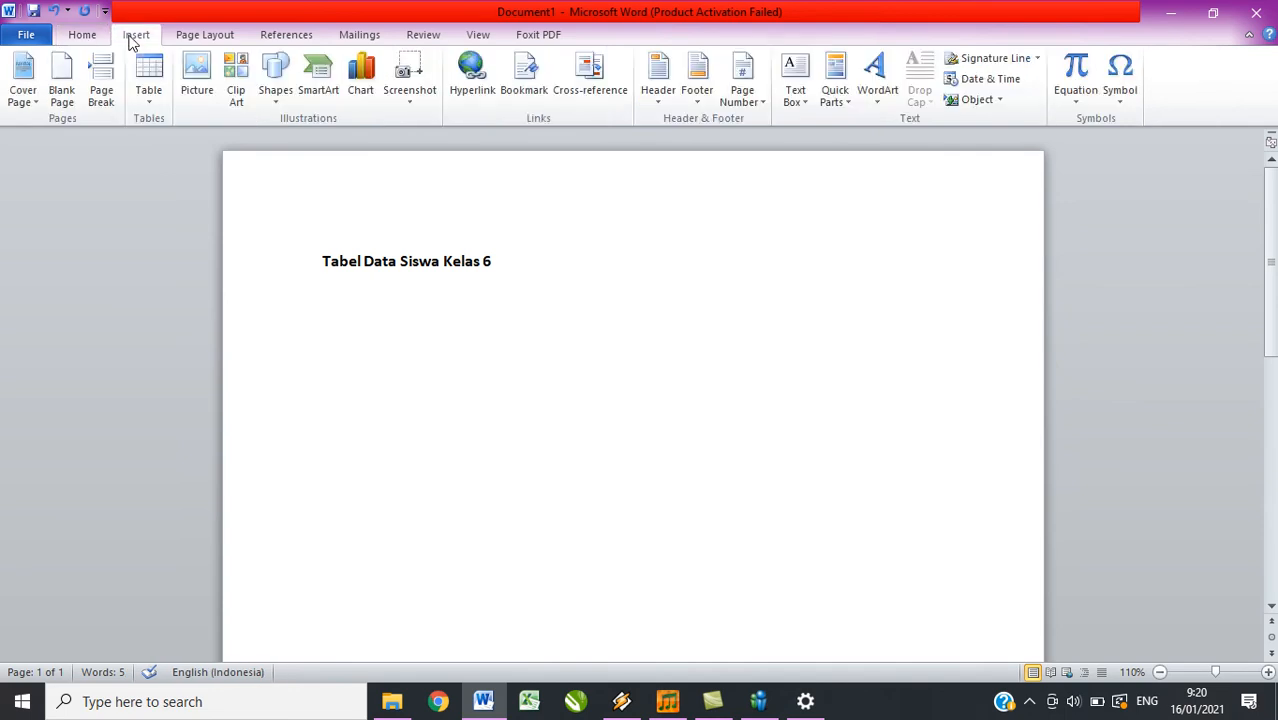
pyautogui.click(150, 98)
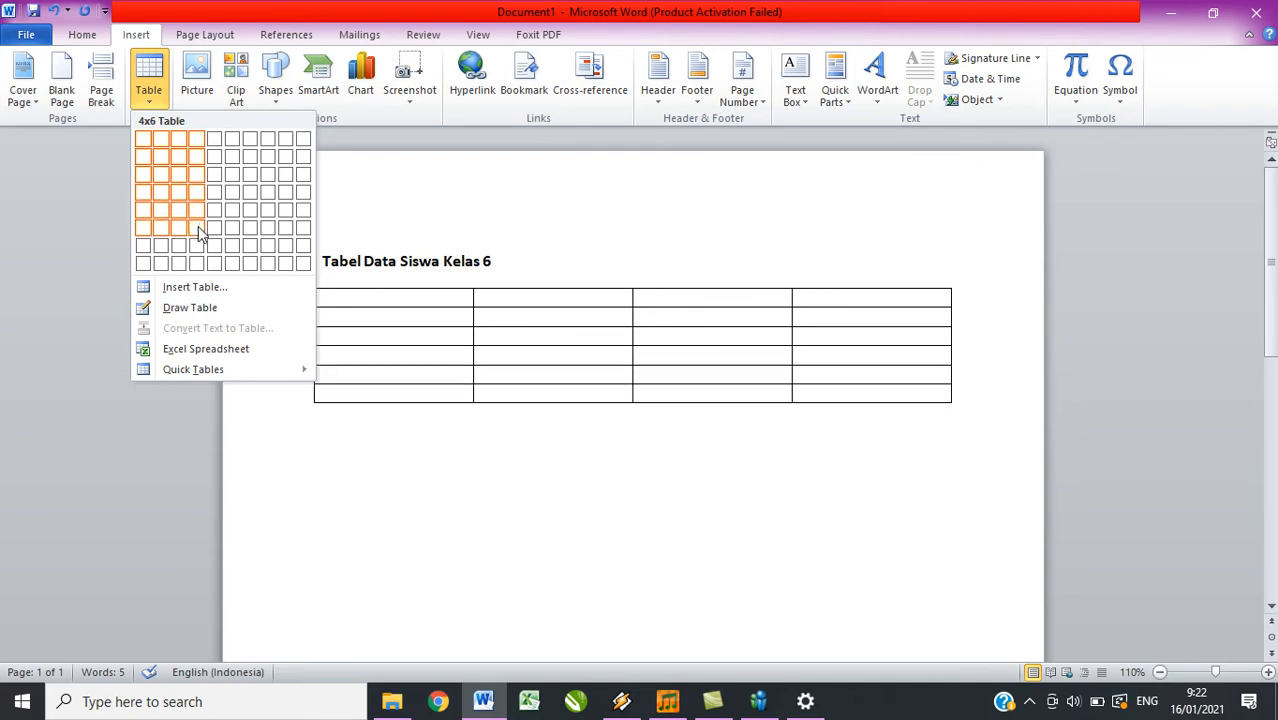
pyautogui.click(198, 229)
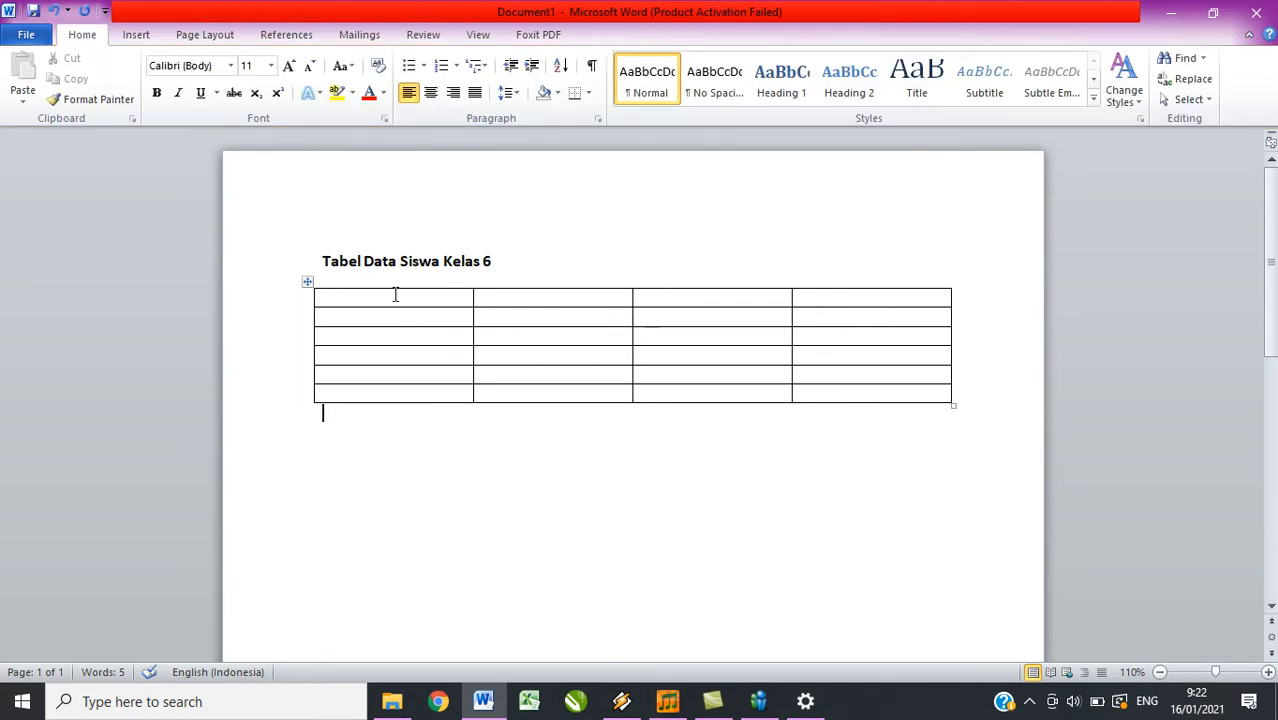
# Select each of the table's four columns in turn, from the first to the last
pyautogui.click(392, 286)
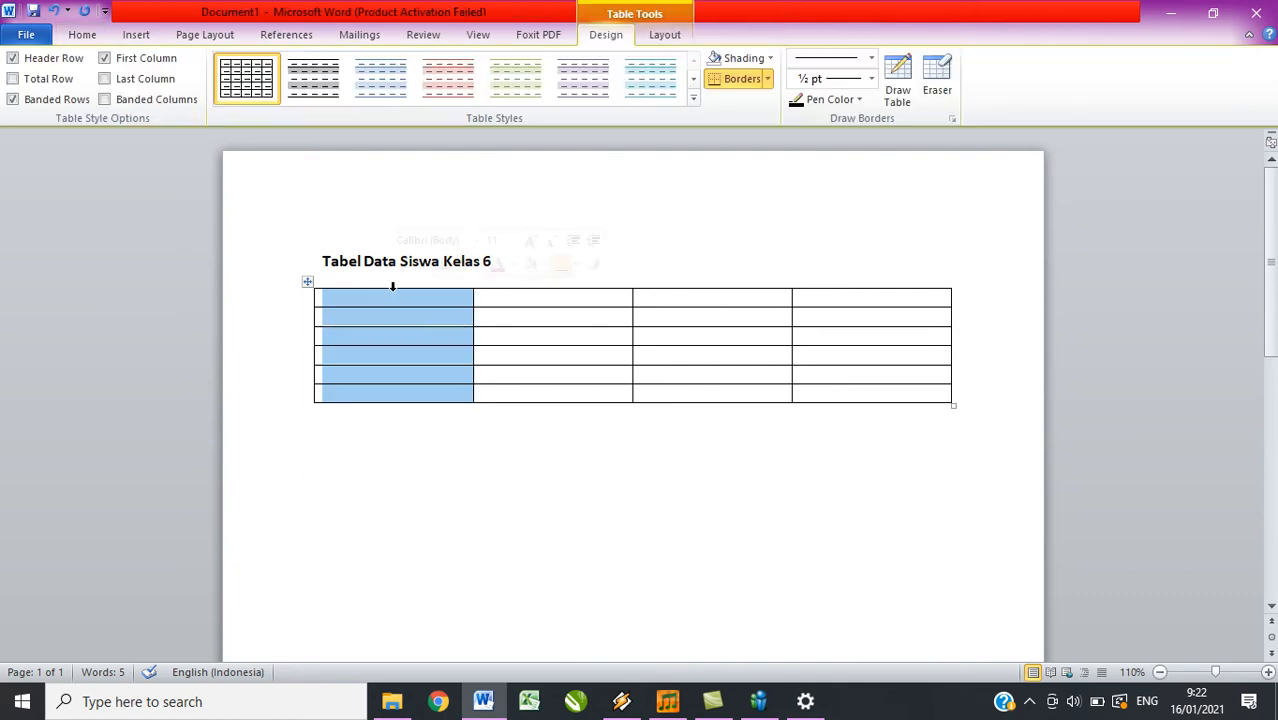
pyautogui.click(535, 286)
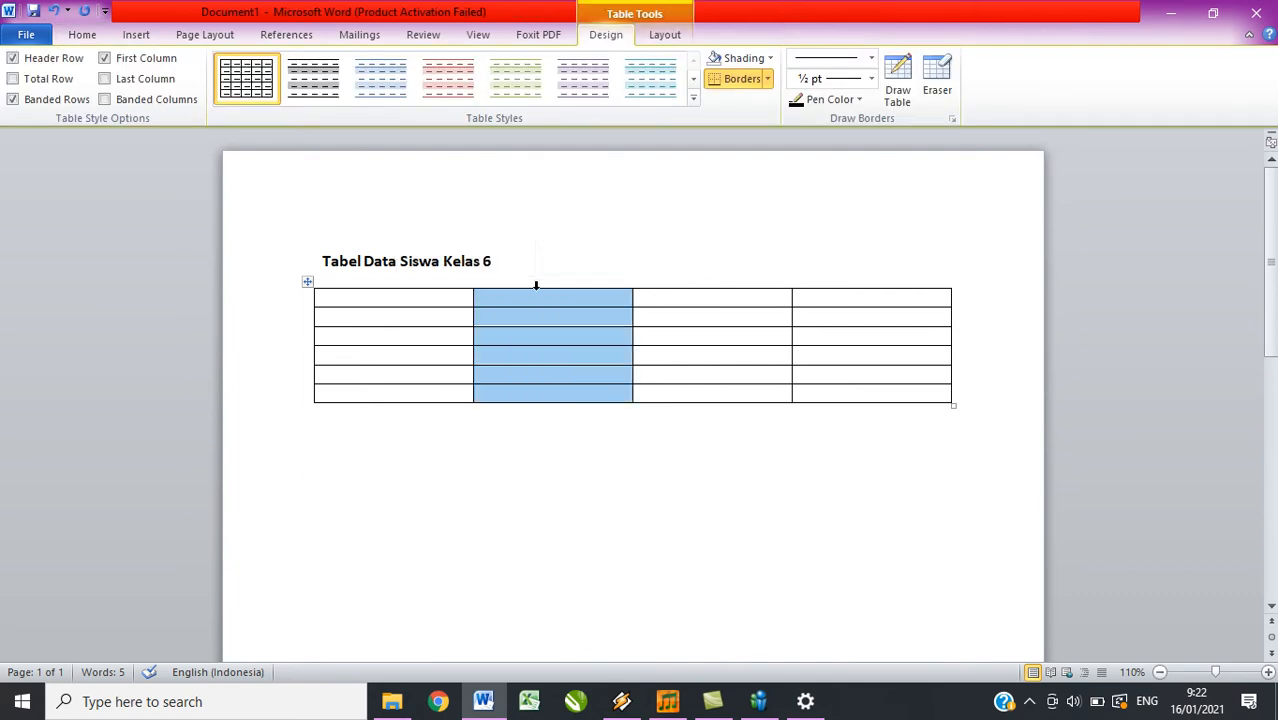
pyautogui.click(710, 284)
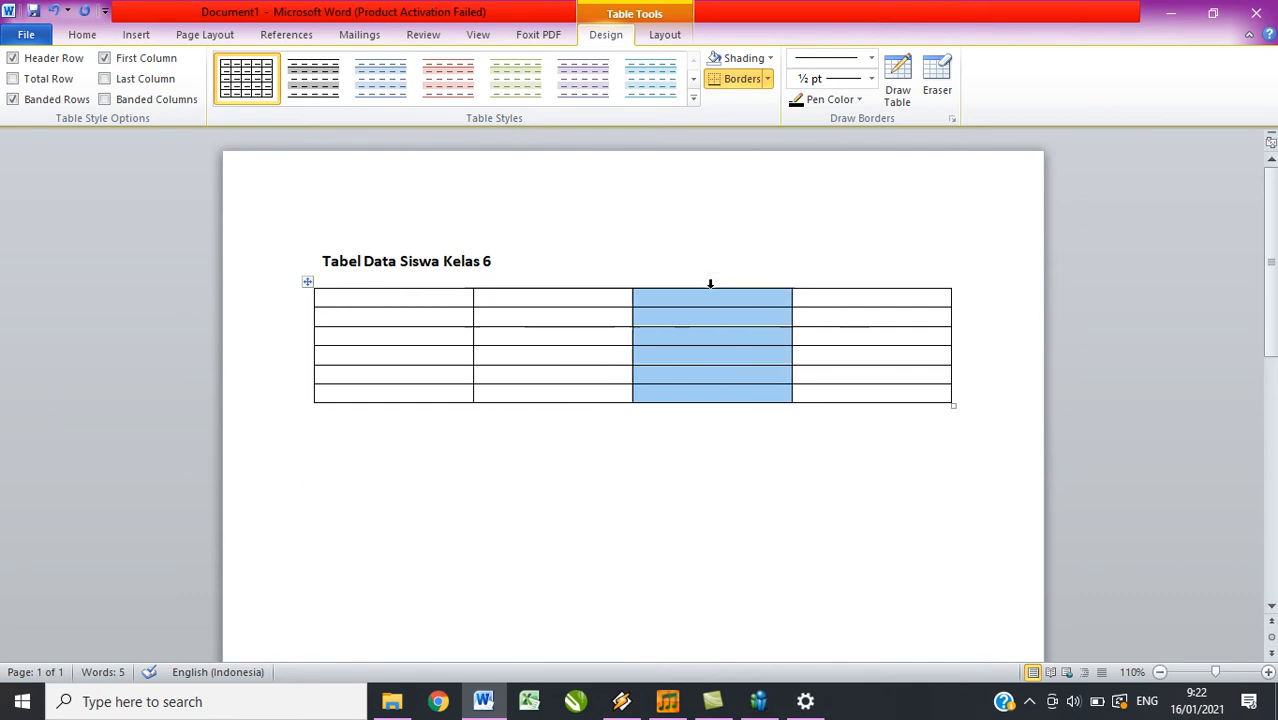
pyautogui.click(839, 286)
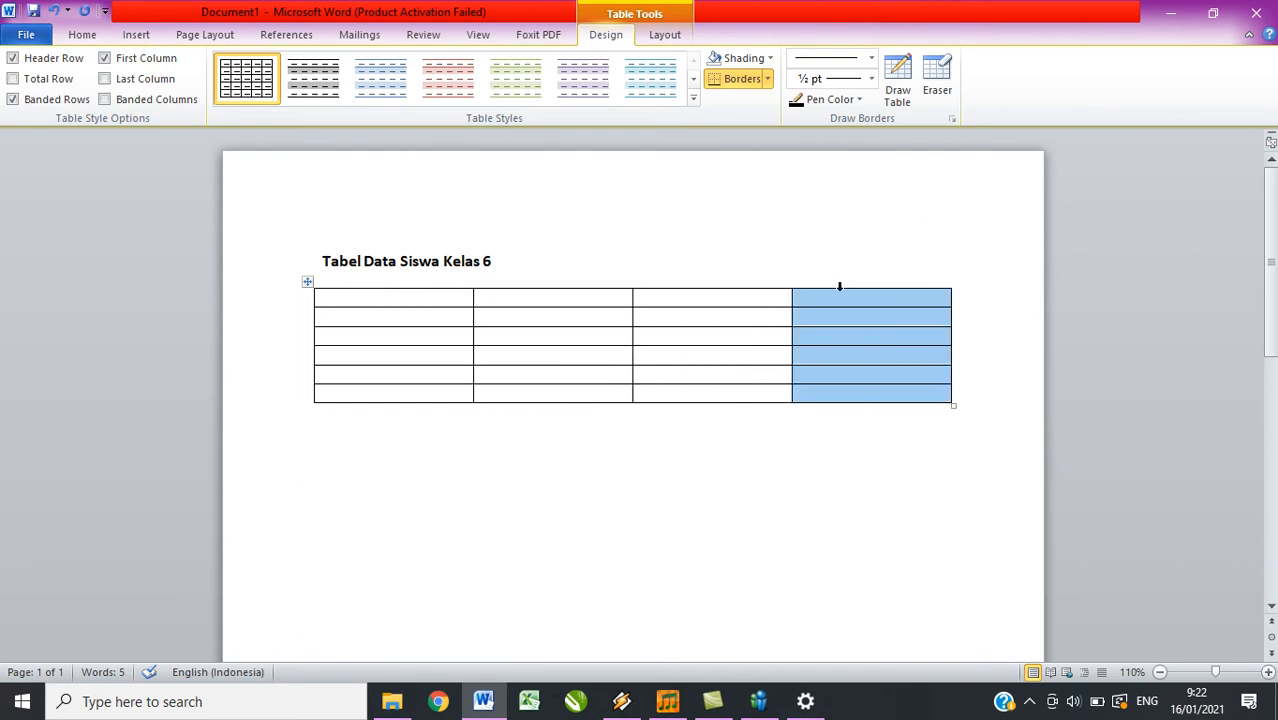
# Select each of the table's six rows in turn from the first to the last, and clear the selection
pyautogui.click(249, 315)
pyautogui.click(242, 298)
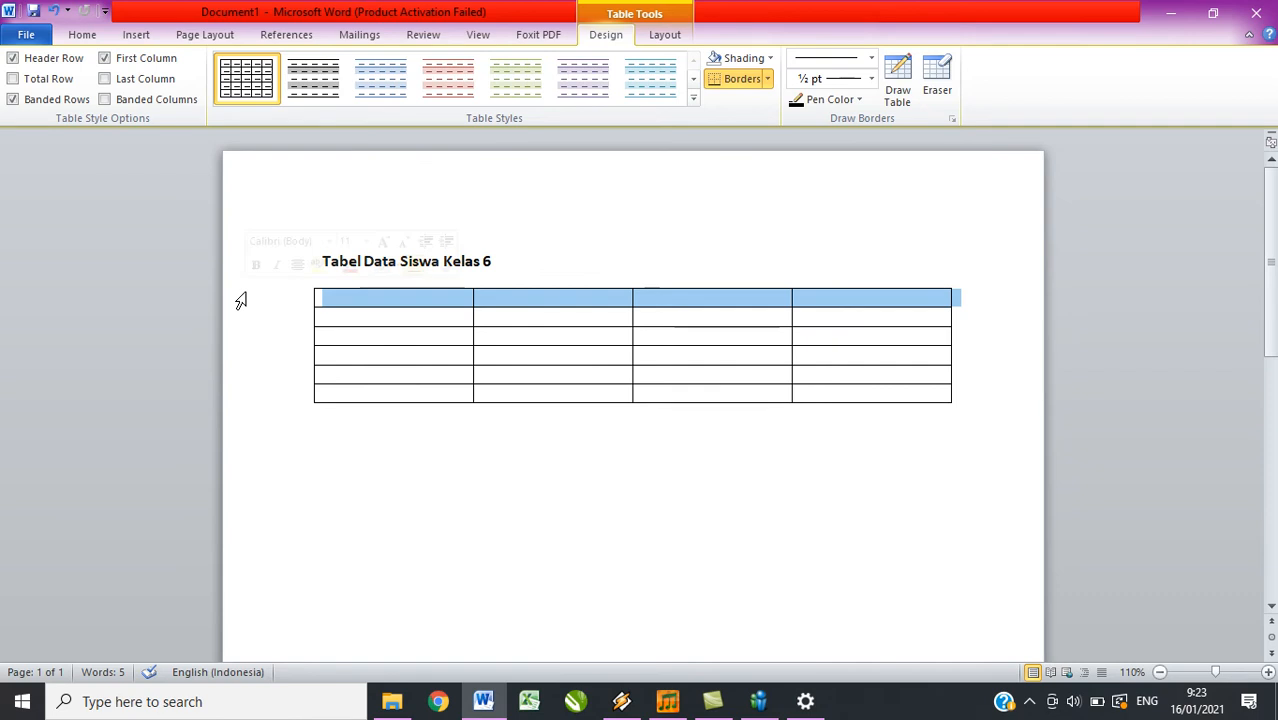
pyautogui.click(246, 318)
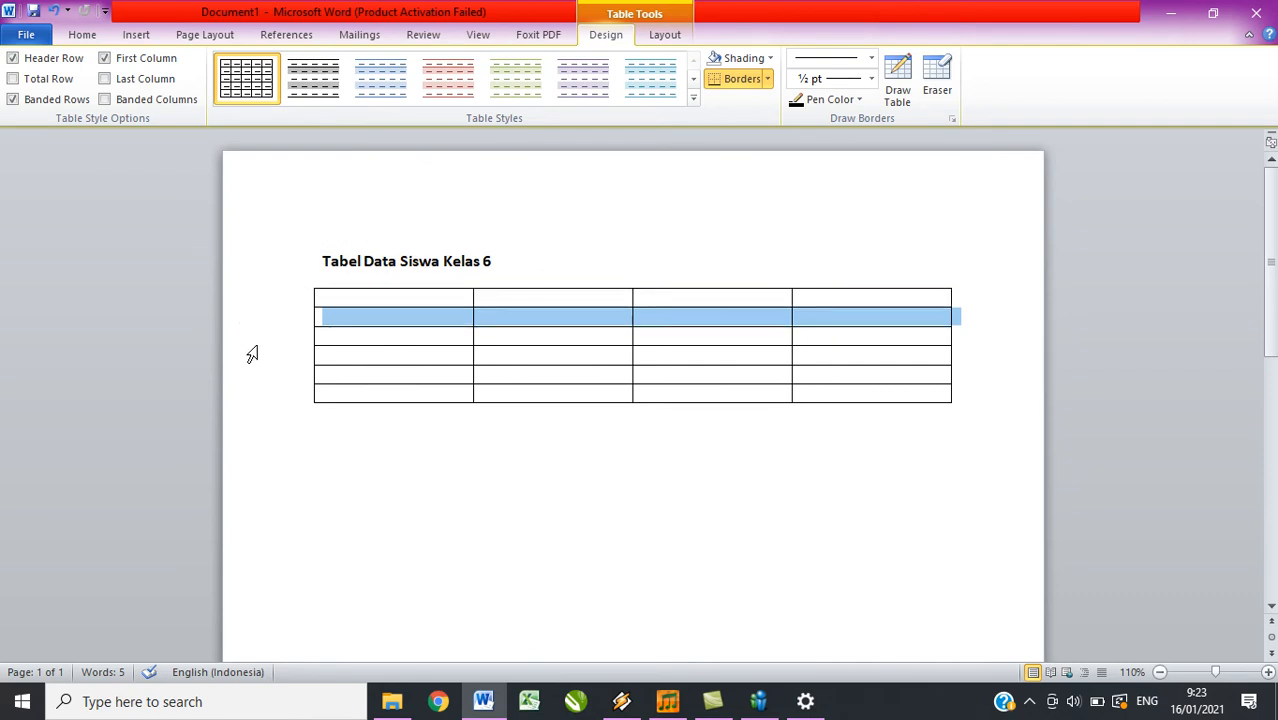
pyautogui.click(251, 338)
pyautogui.click(250, 360)
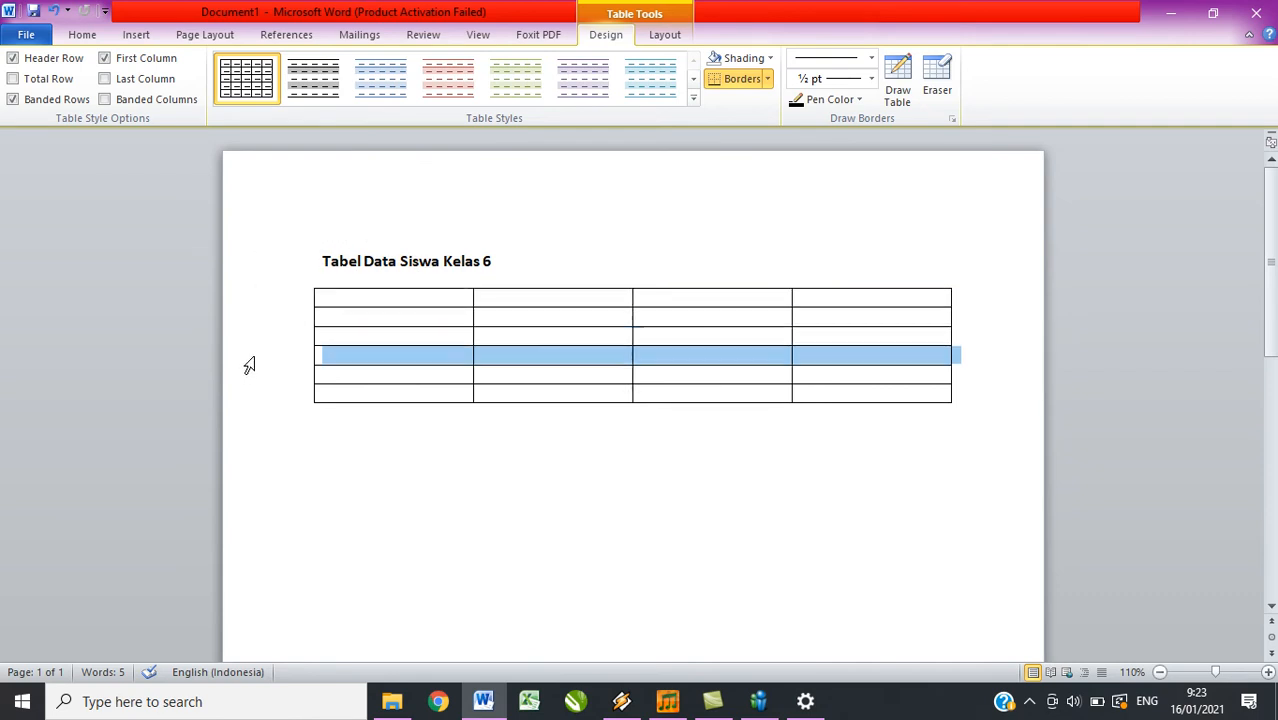
pyautogui.click(256, 378)
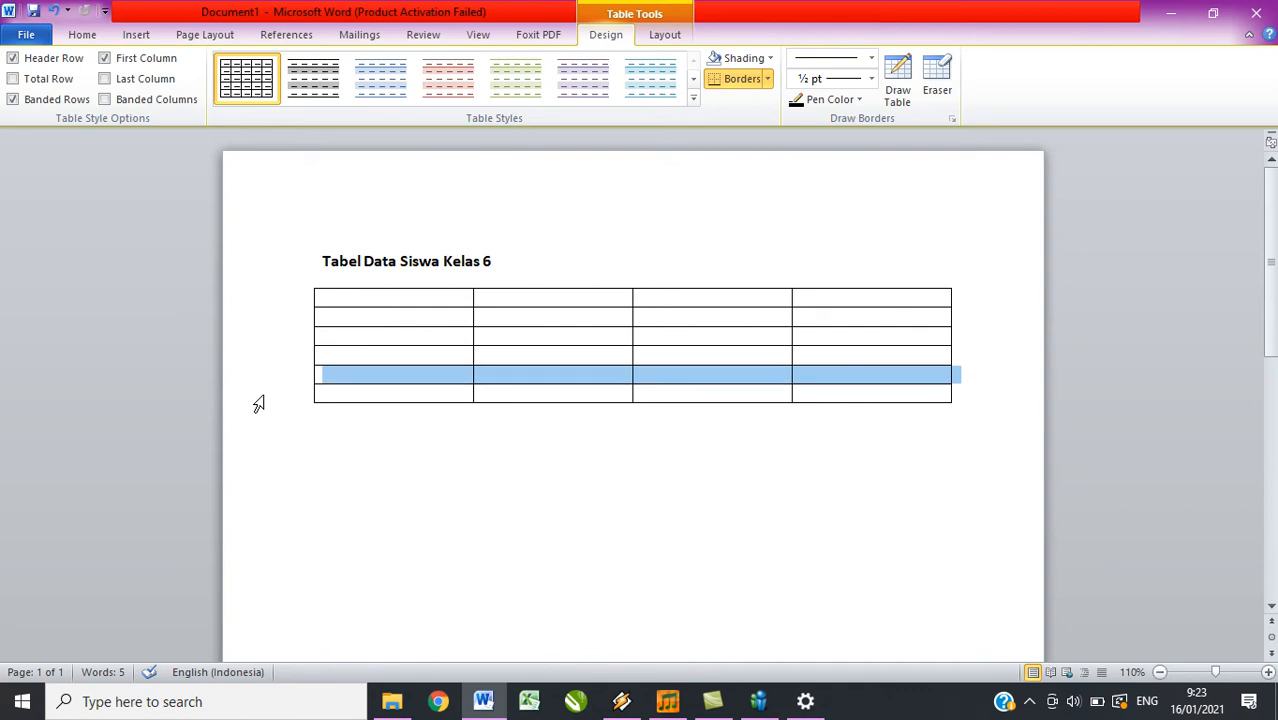
pyautogui.click(258, 402)
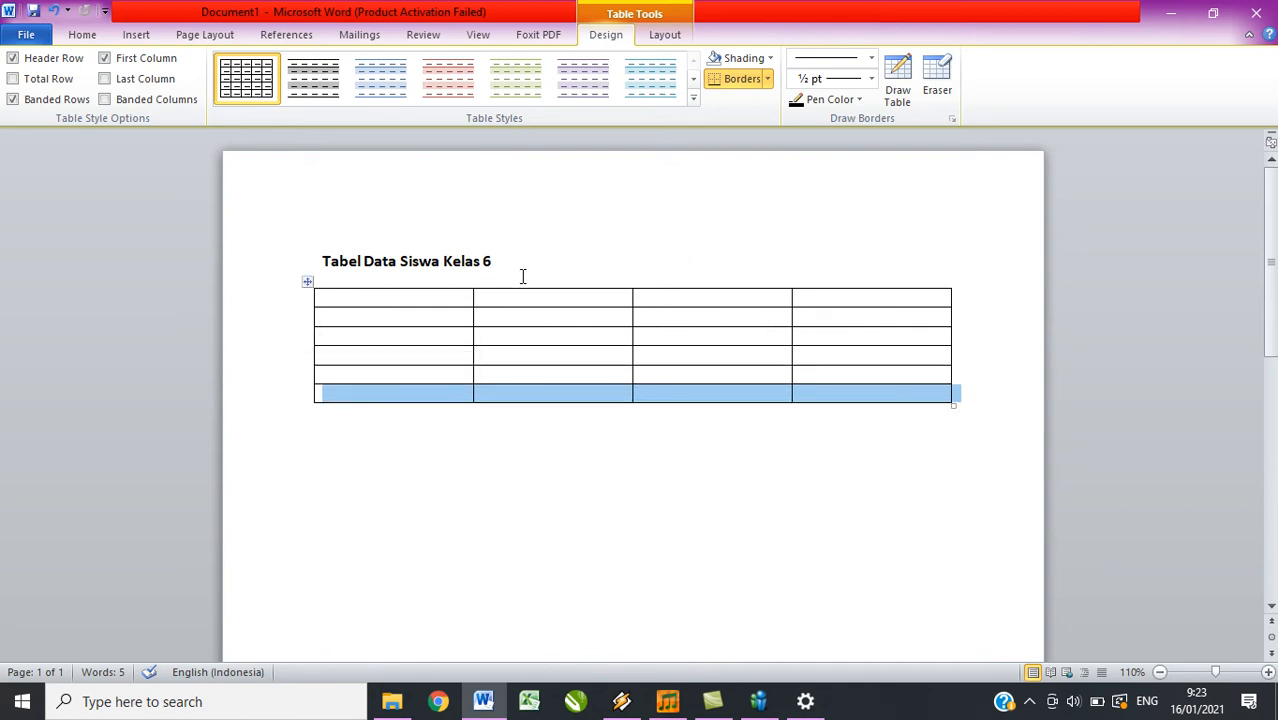
pyautogui.click(793, 457)
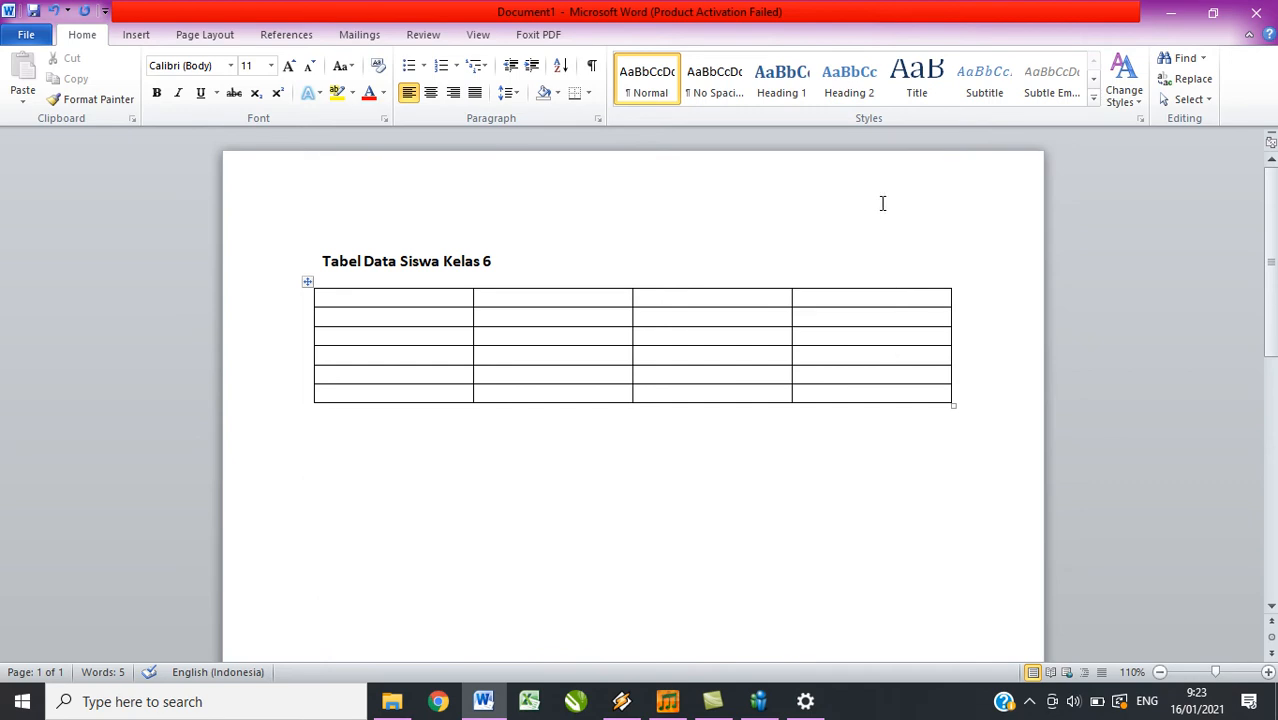
# Try inserting a new column to the left of the table's last column, and undo the insertion
pyautogui.click(869, 285)
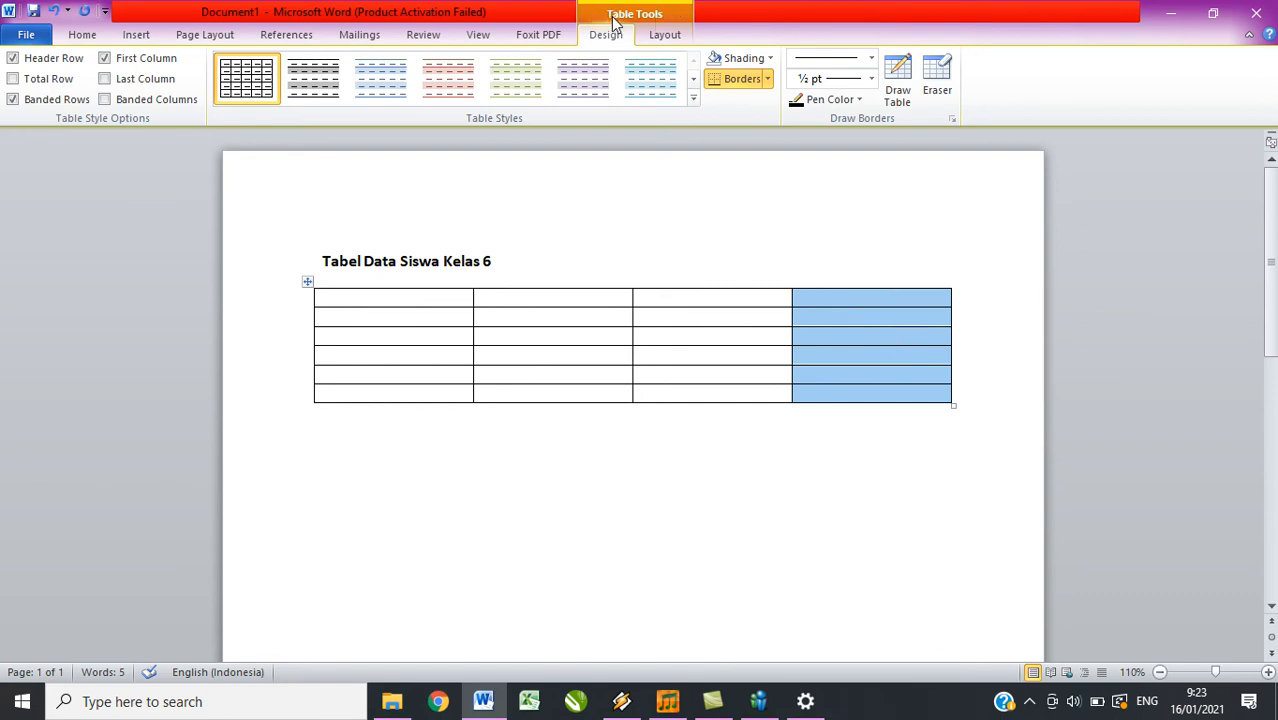
pyautogui.click(666, 41)
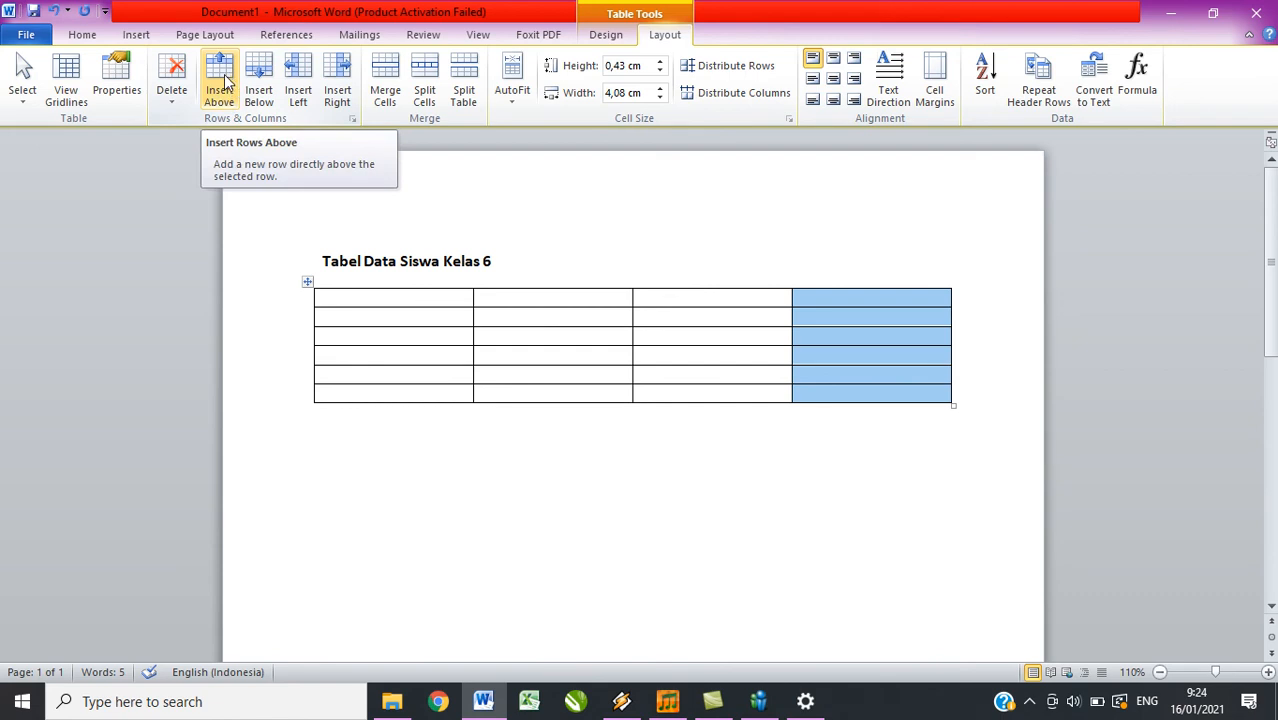
pyautogui.click(297, 92)
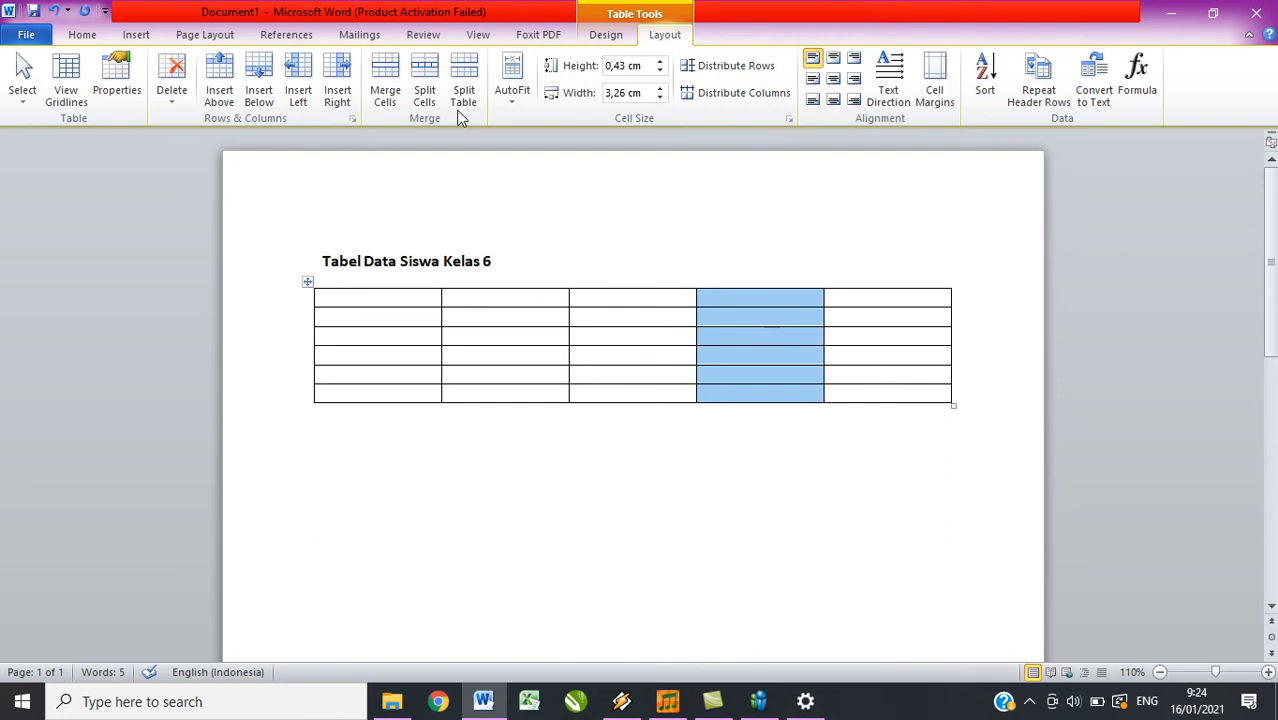
pyautogui.click(54, 10)
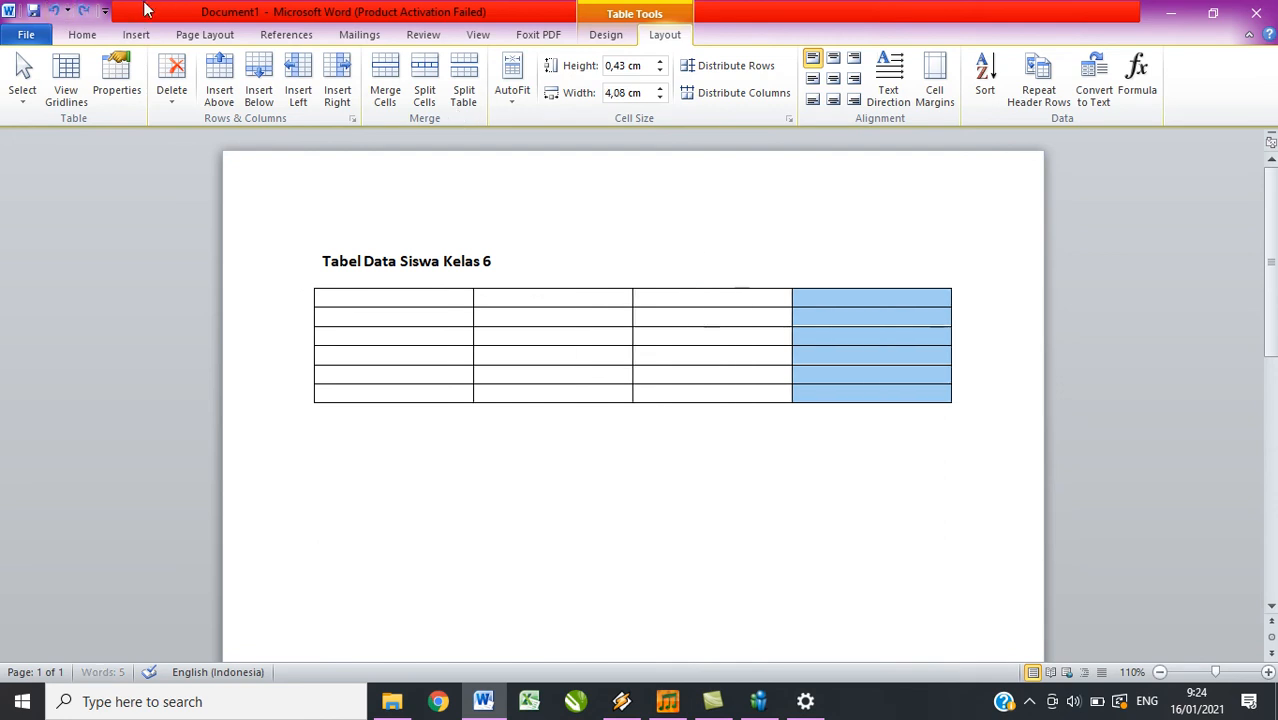
# Try inserting a new column to the right of the table's last column, and undo the insertion
pyautogui.click(338, 95)
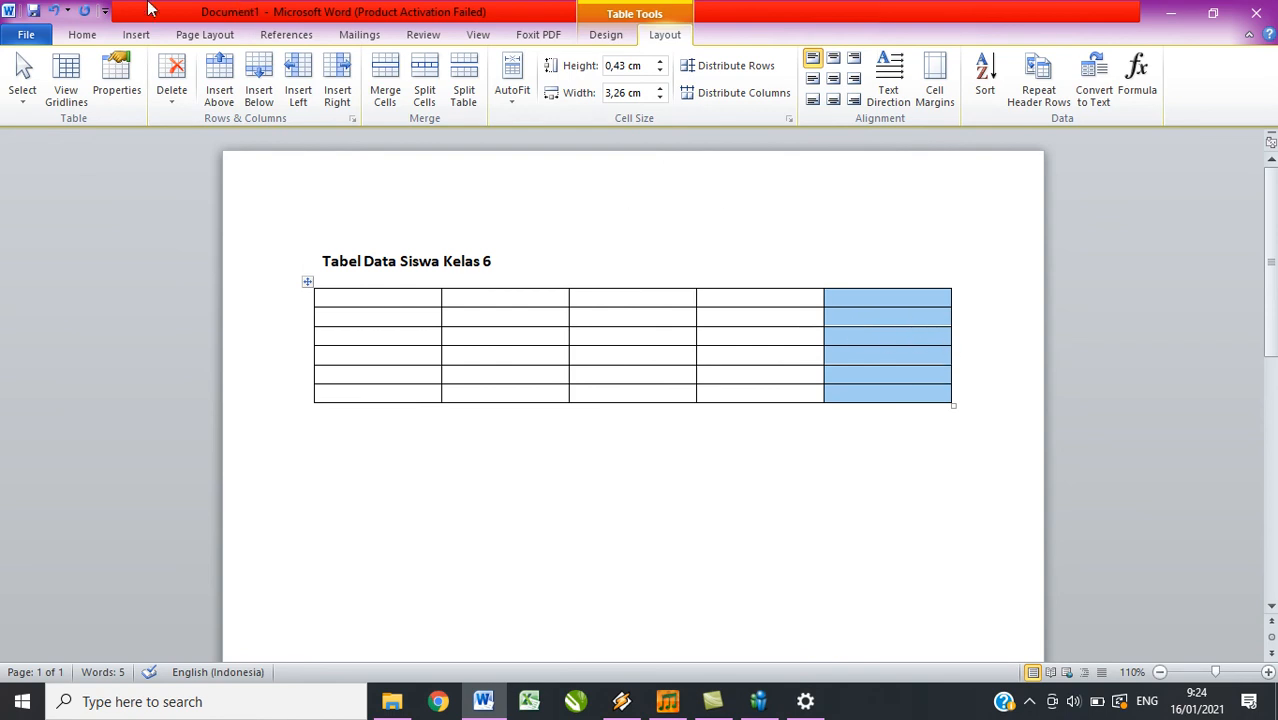
pyautogui.click(53, 12)
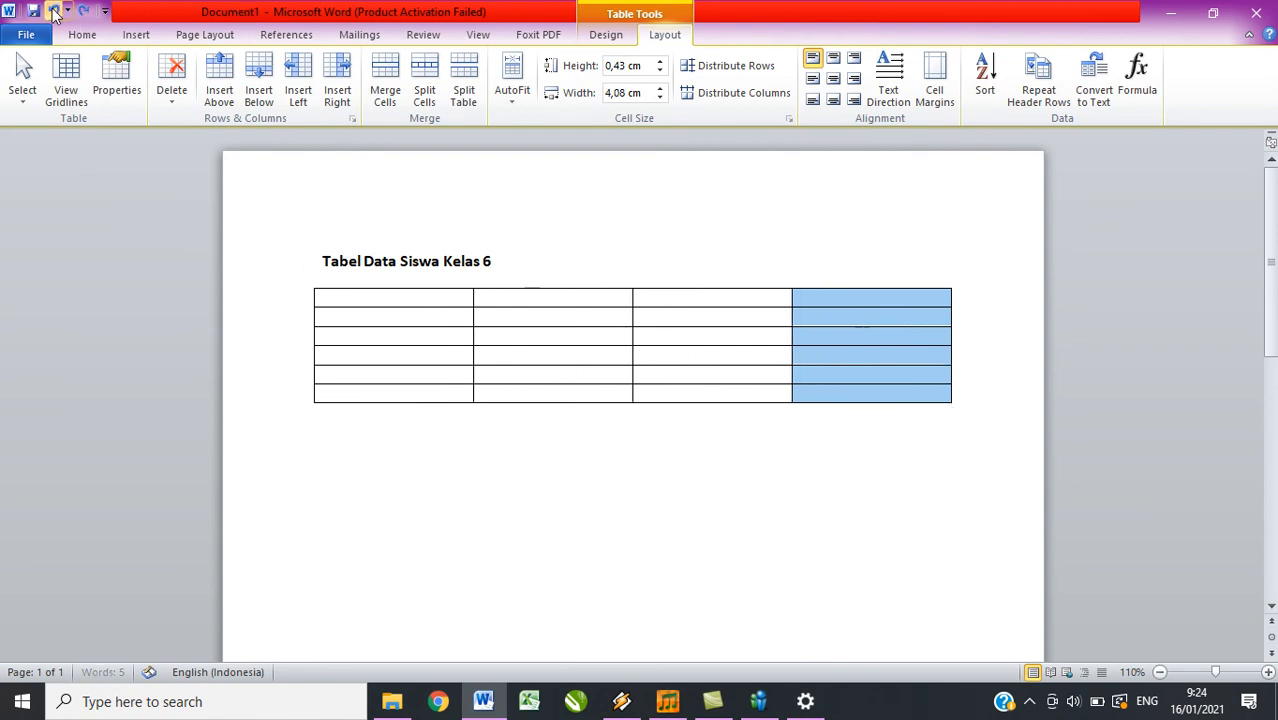
pyautogui.click(526, 453)
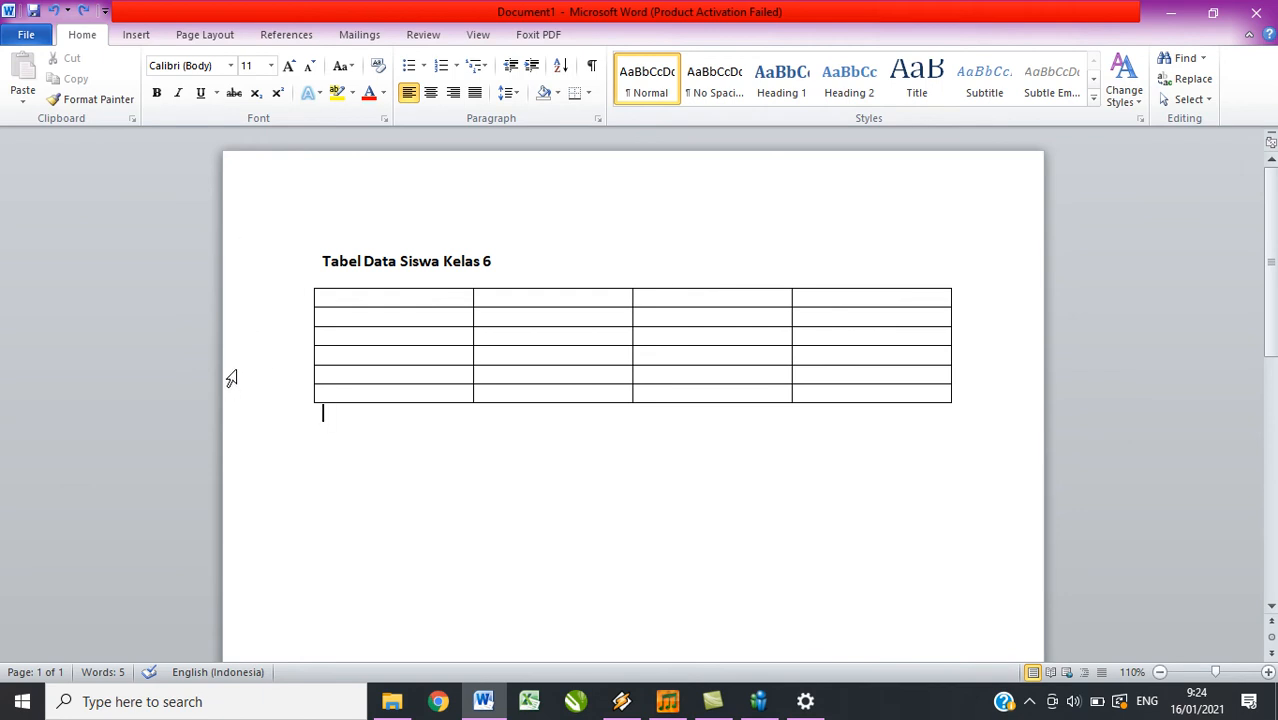
# Shade the table's fifth row with the standard red colour
pyautogui.click(231, 374)
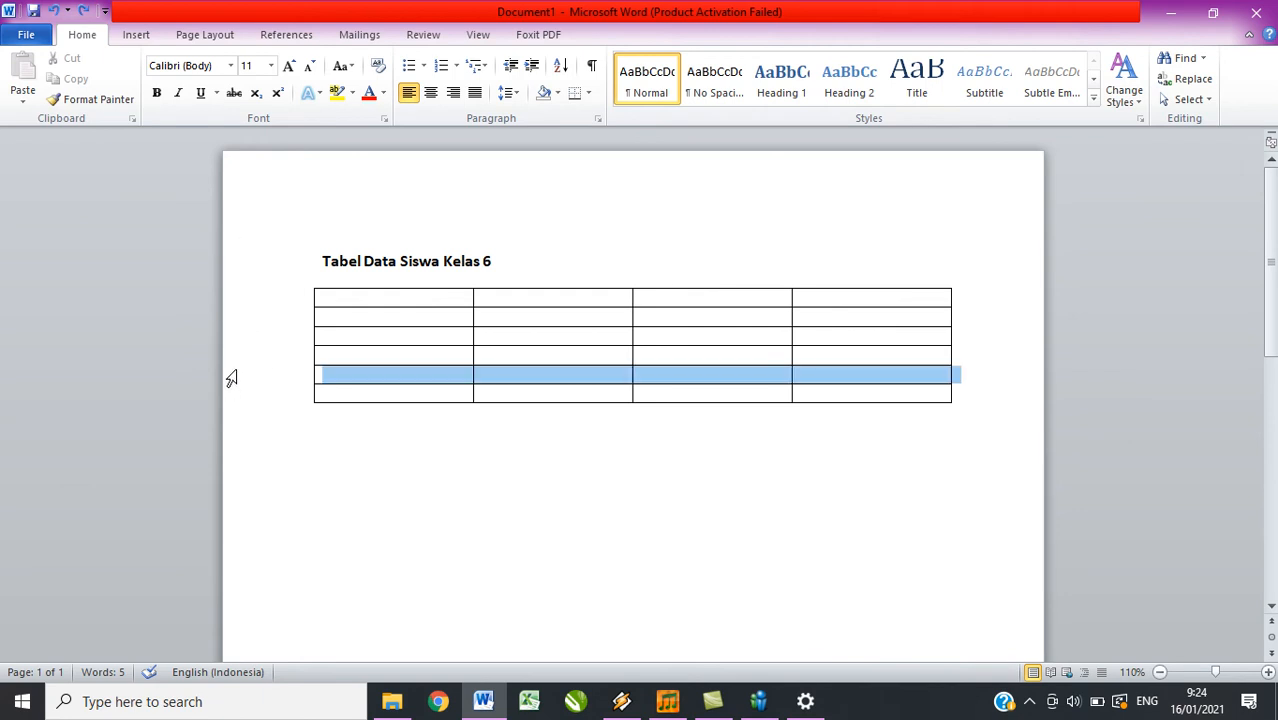
pyautogui.click(84, 34)
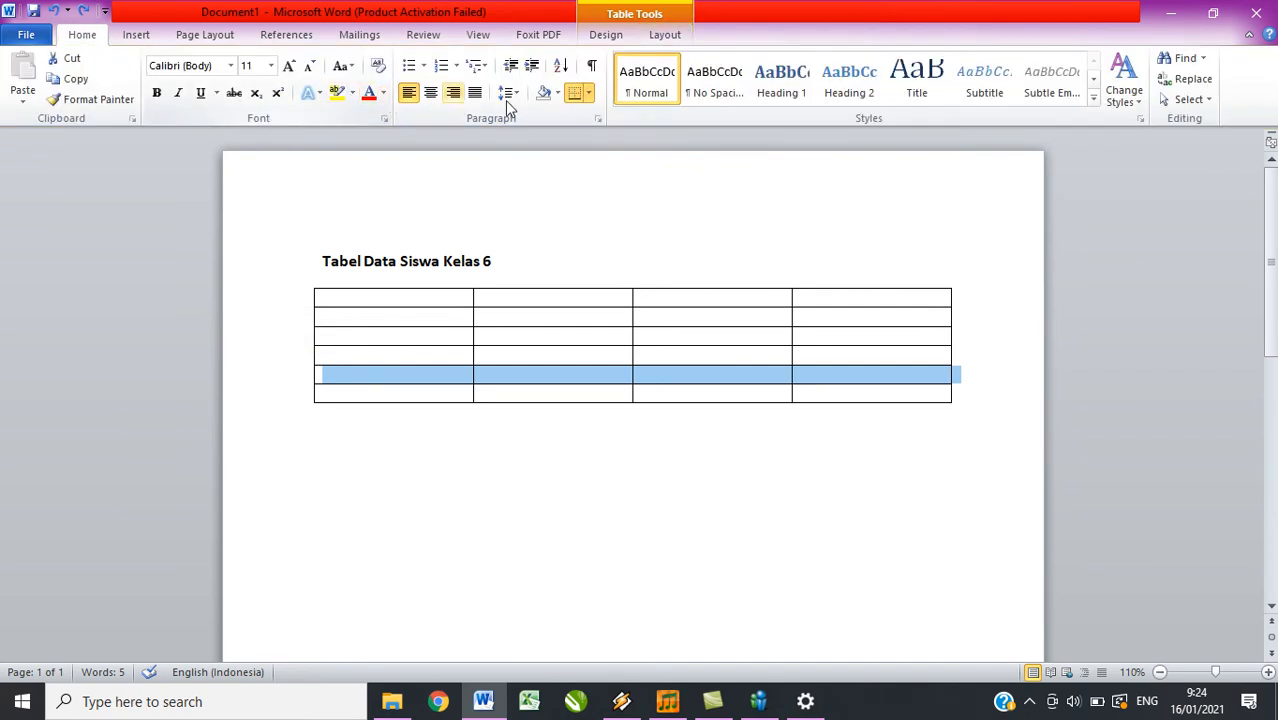
pyautogui.click(558, 93)
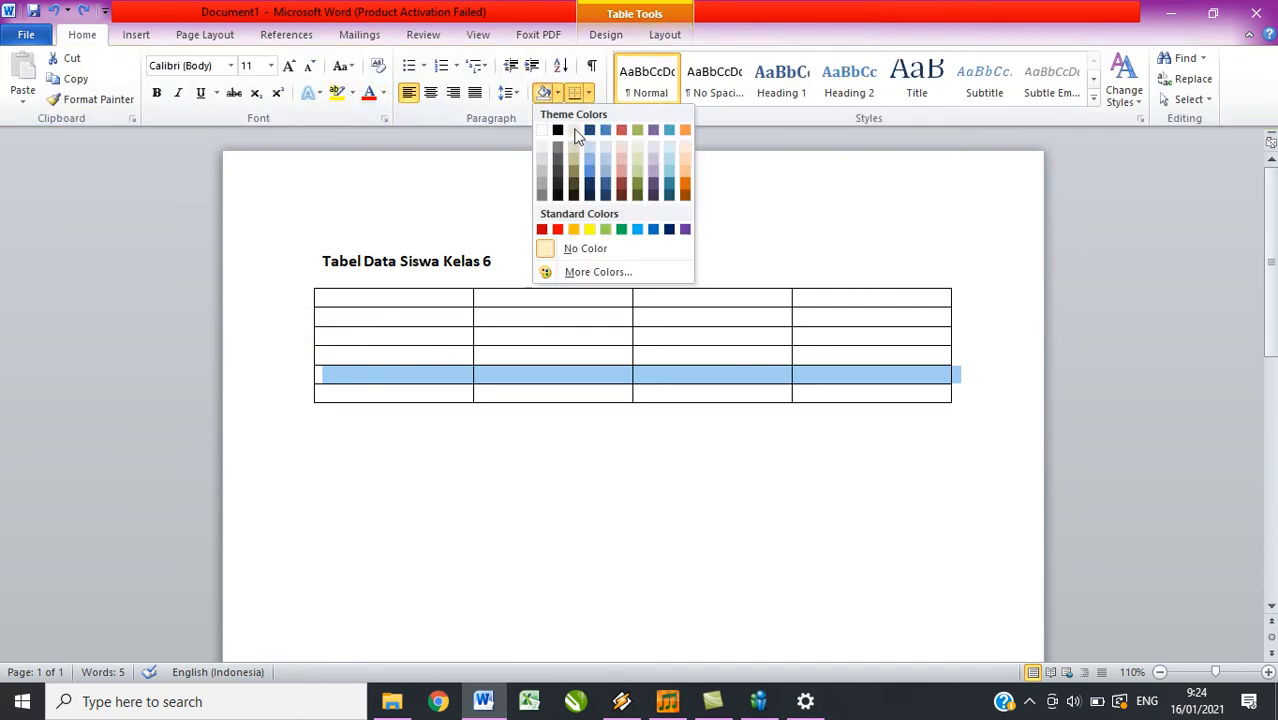
pyautogui.click(558, 230)
pyautogui.click(388, 488)
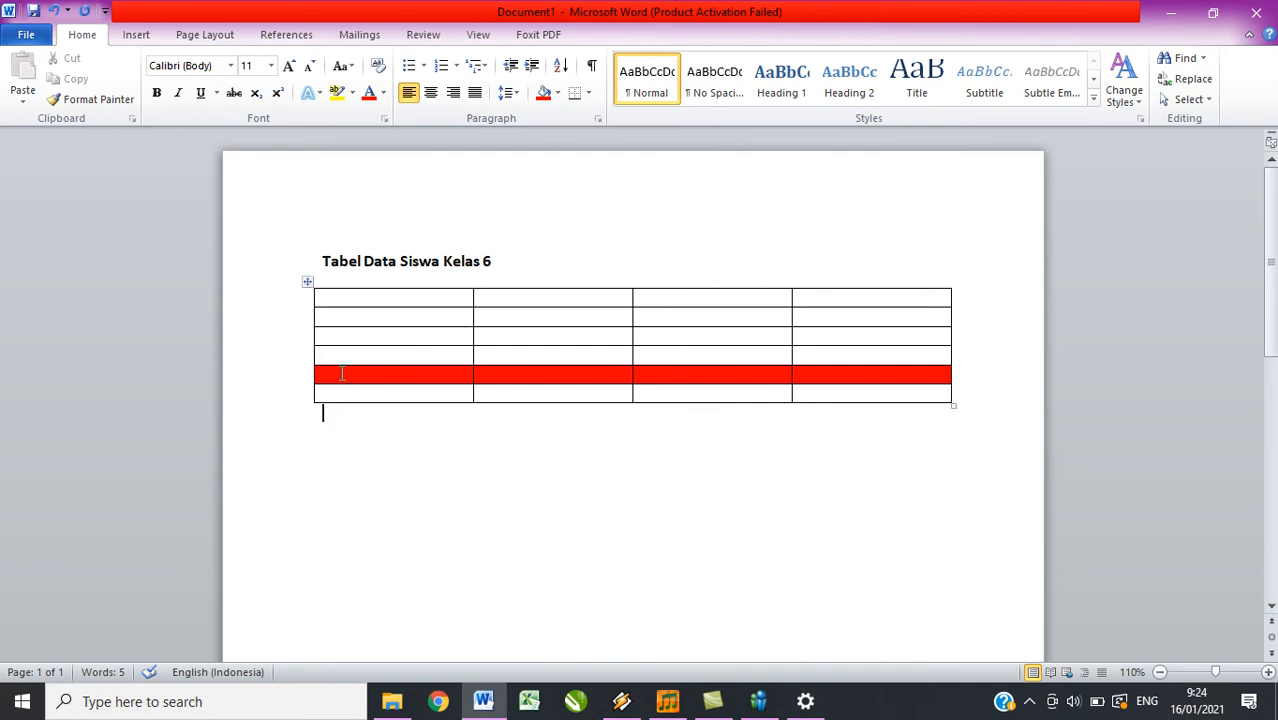
# Try inserting a new row above and another below the red-shaded fifth row, undoing each insertion
pyautogui.click(239, 379)
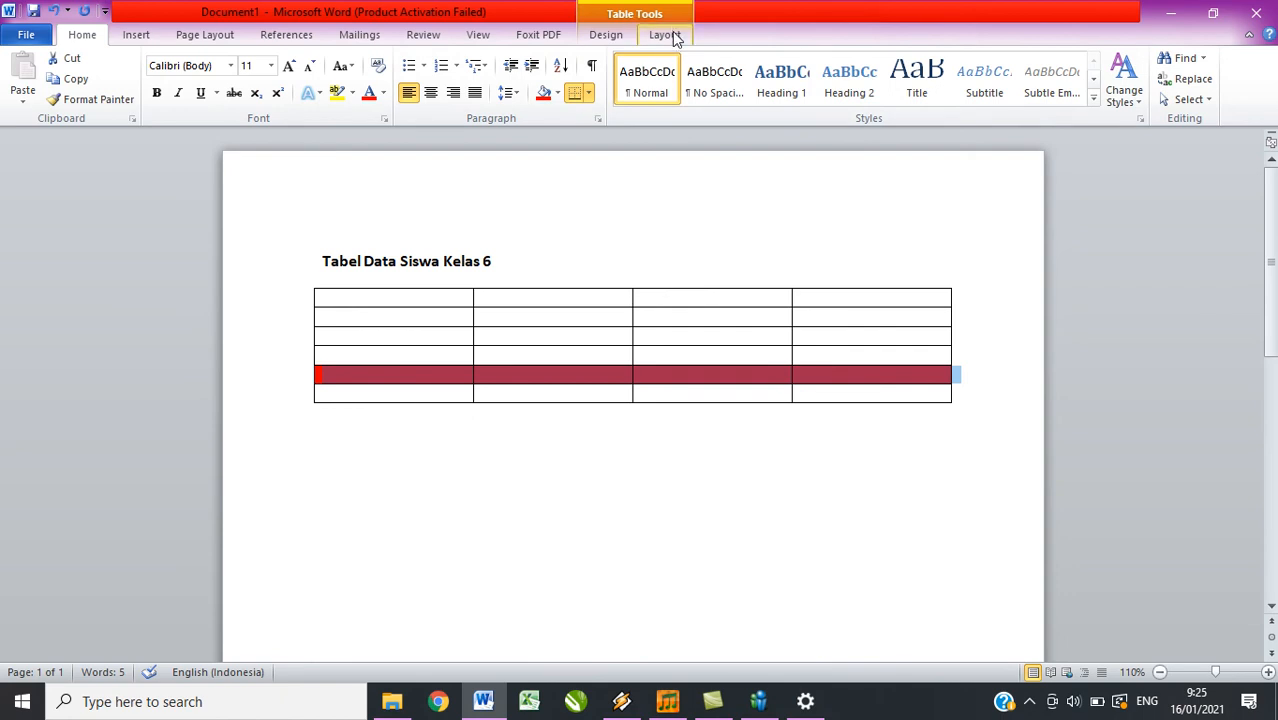
pyautogui.click(665, 35)
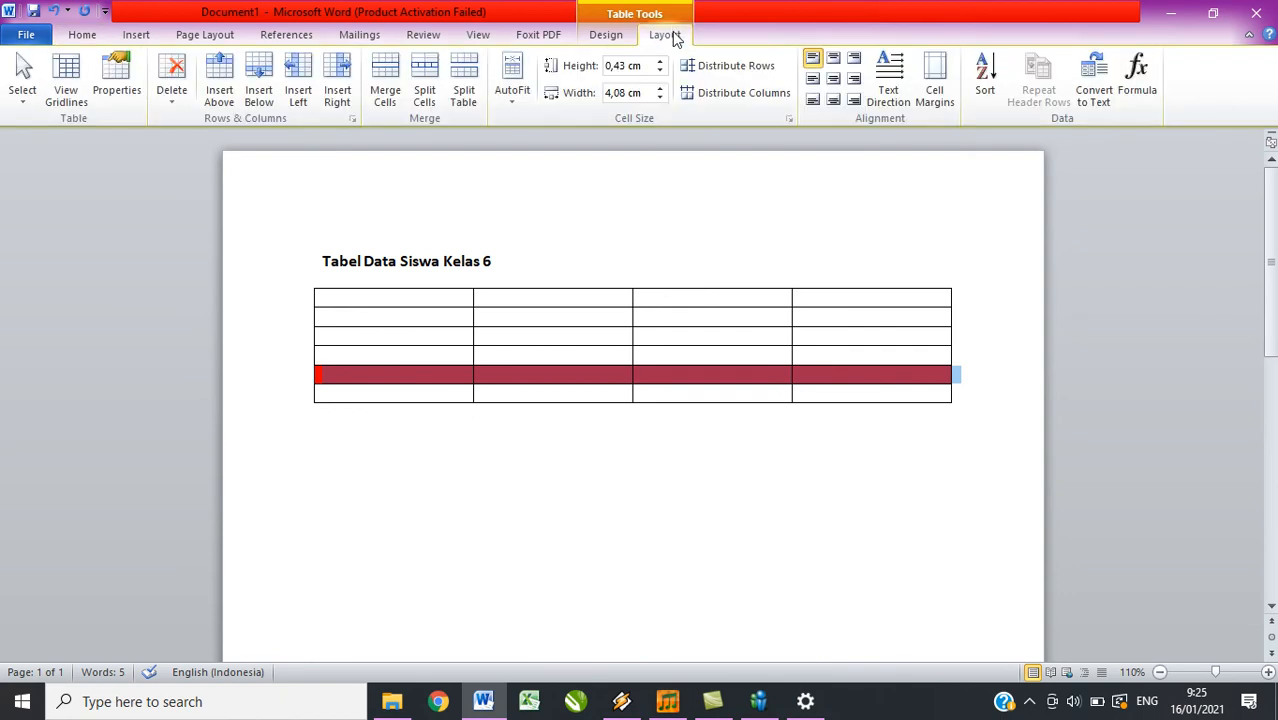
pyautogui.click(229, 93)
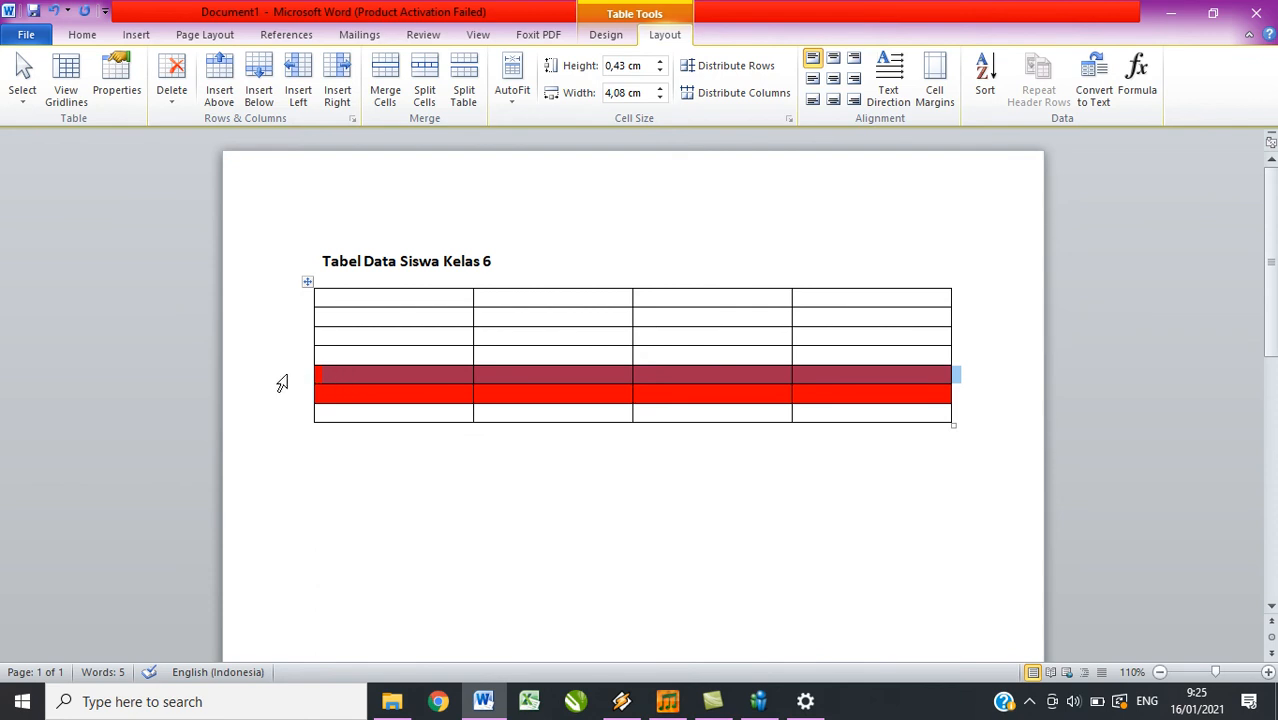
pyautogui.click(52, 11)
pyautogui.click(262, 90)
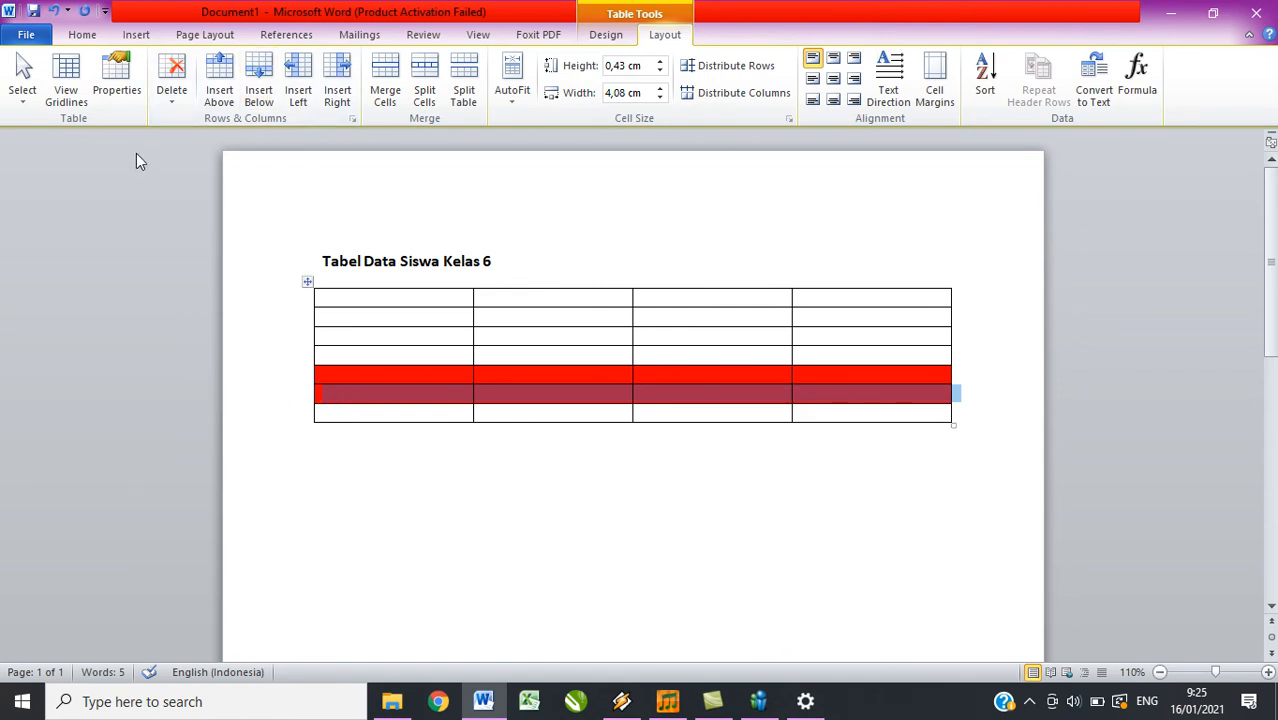
pyautogui.click(55, 12)
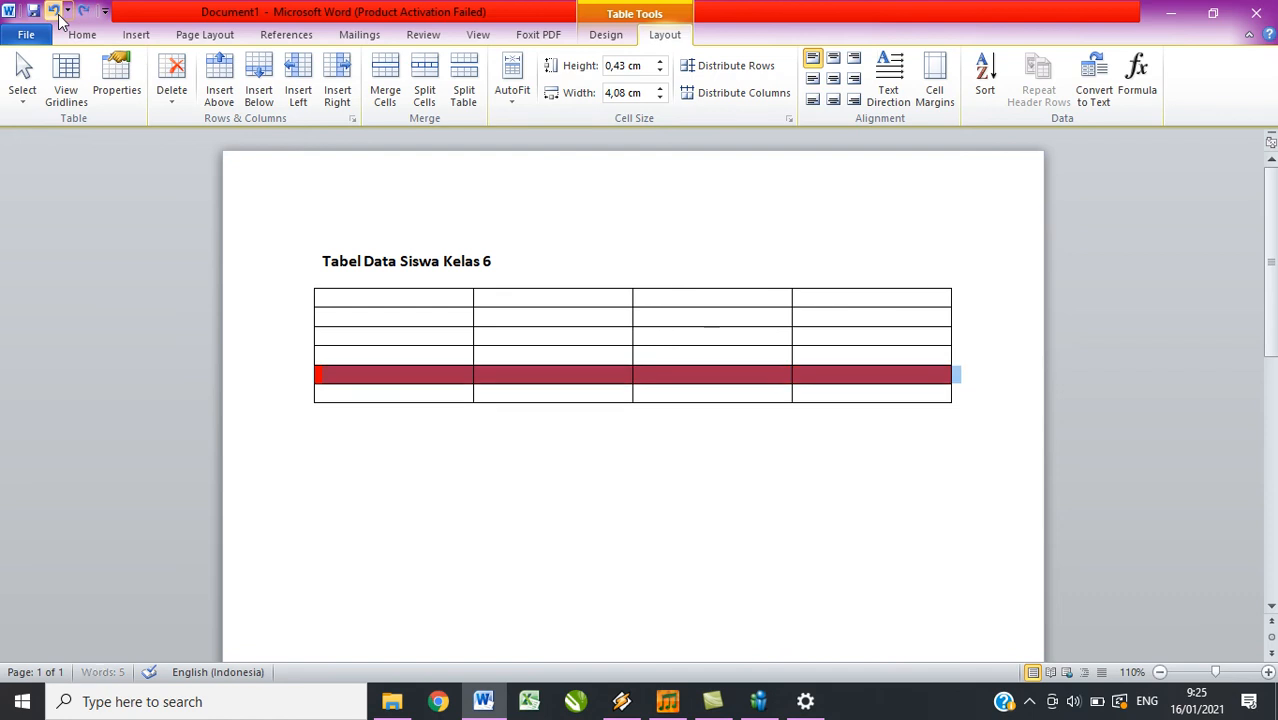
# Undo the red shading of the table's fifth row and clear the row selection
pyautogui.click(55, 12)
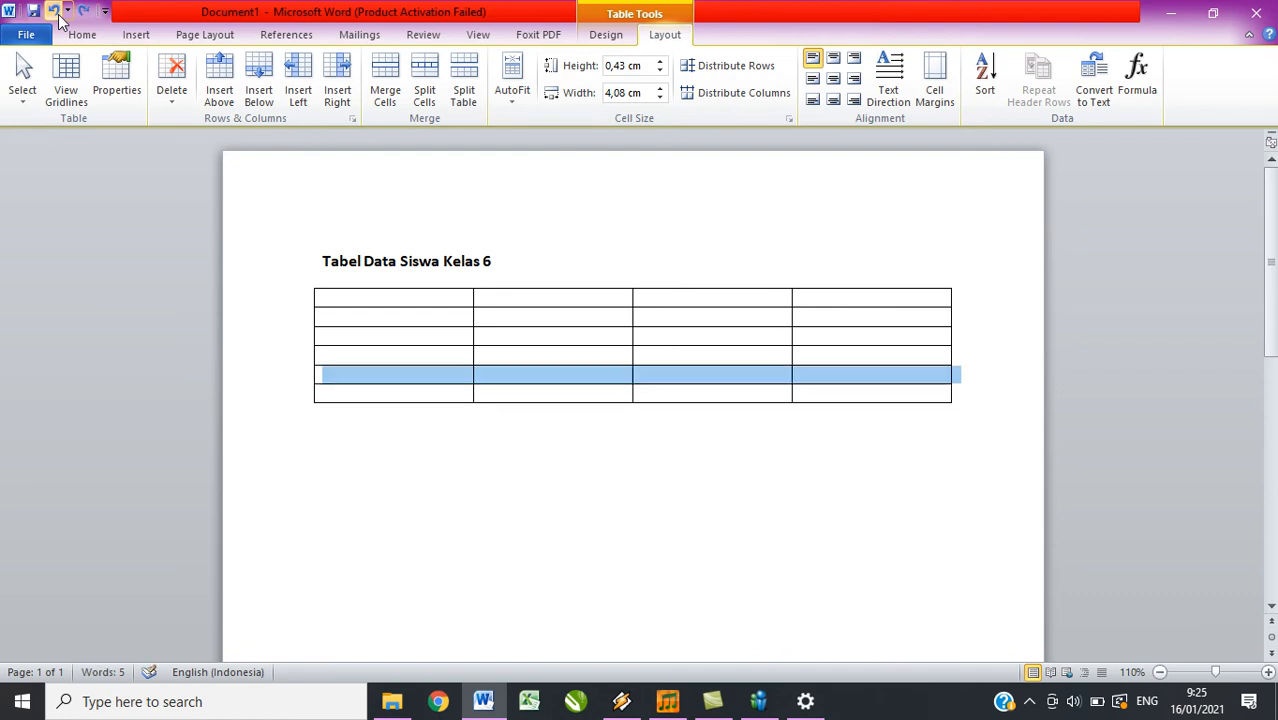
pyautogui.click(487, 473)
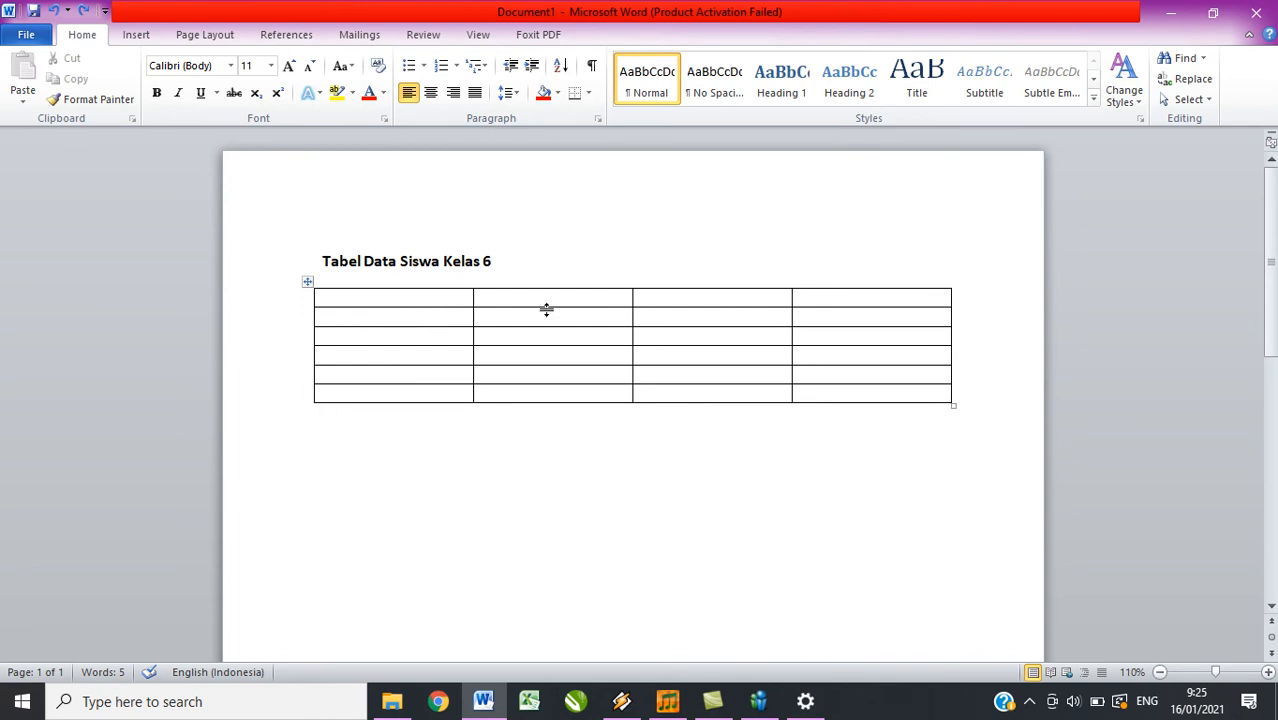
# Enter the headings "Nomor" and "Nama Siswa" in the first two cells of the table's top row
pyautogui.click(437, 296)
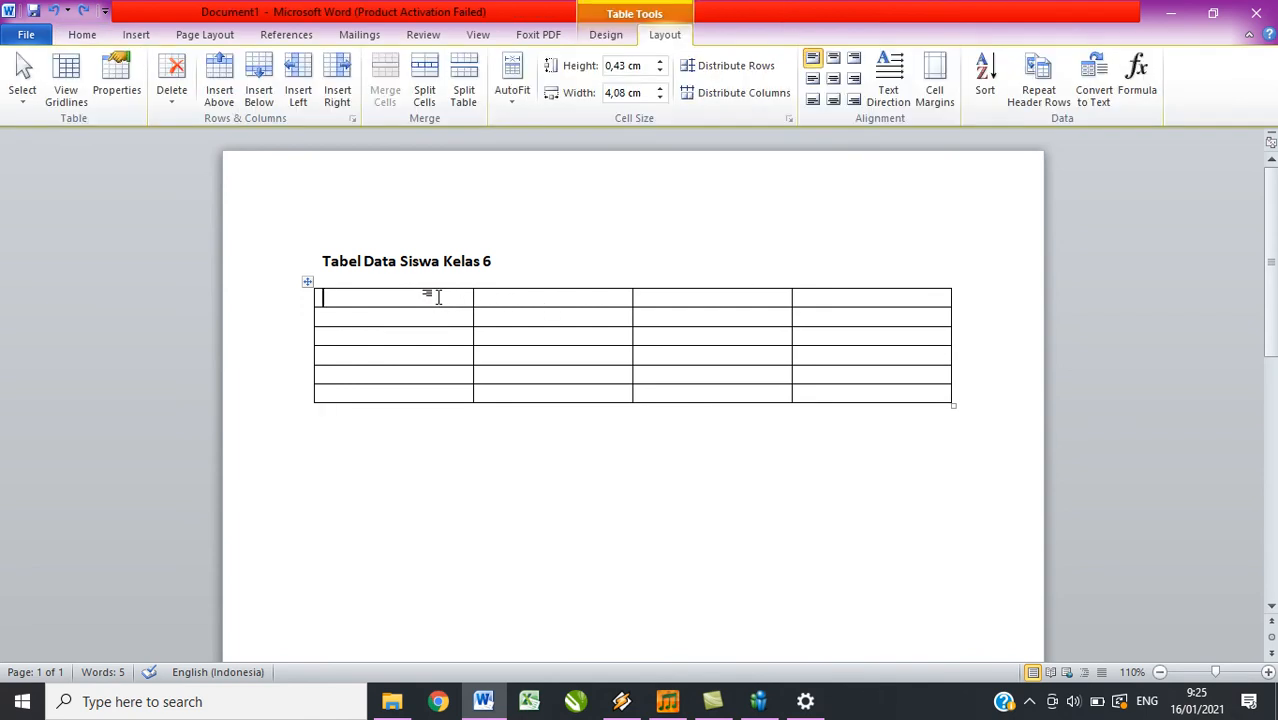
pyautogui.write('nomor')
pyautogui.press('Tab')
pyautogui.write('nama ')
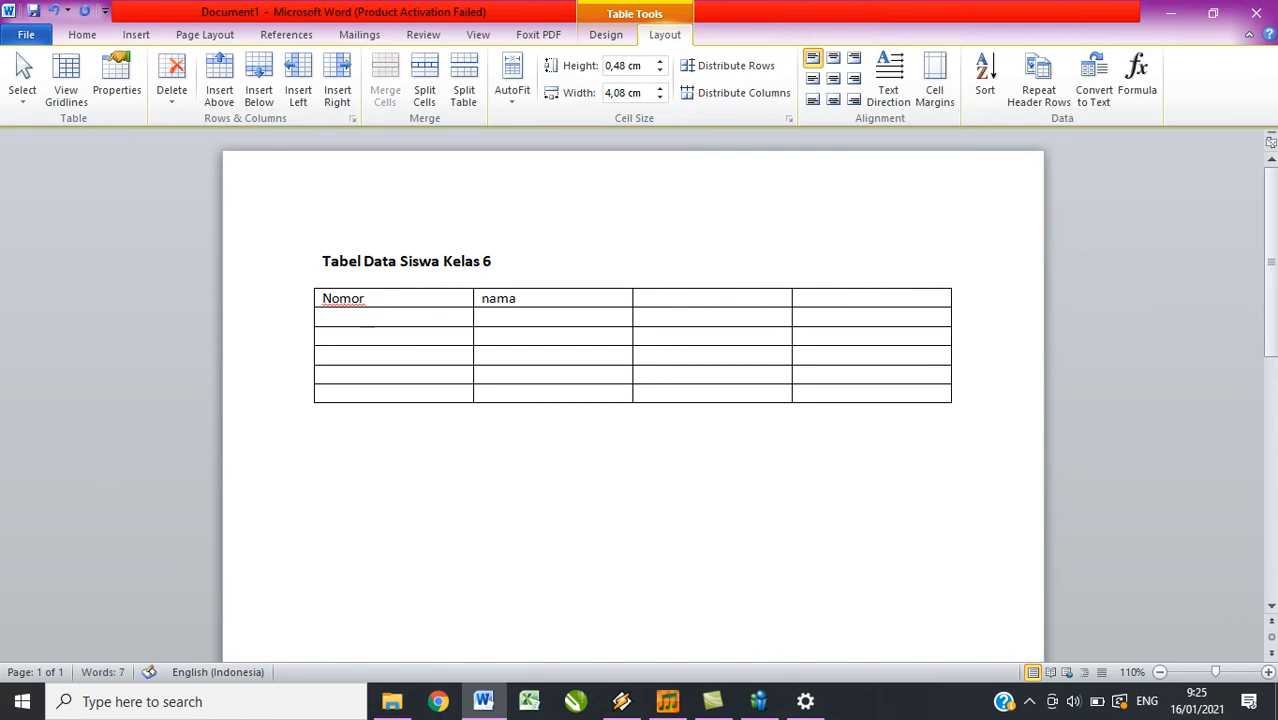
pyautogui.write('Siswa')
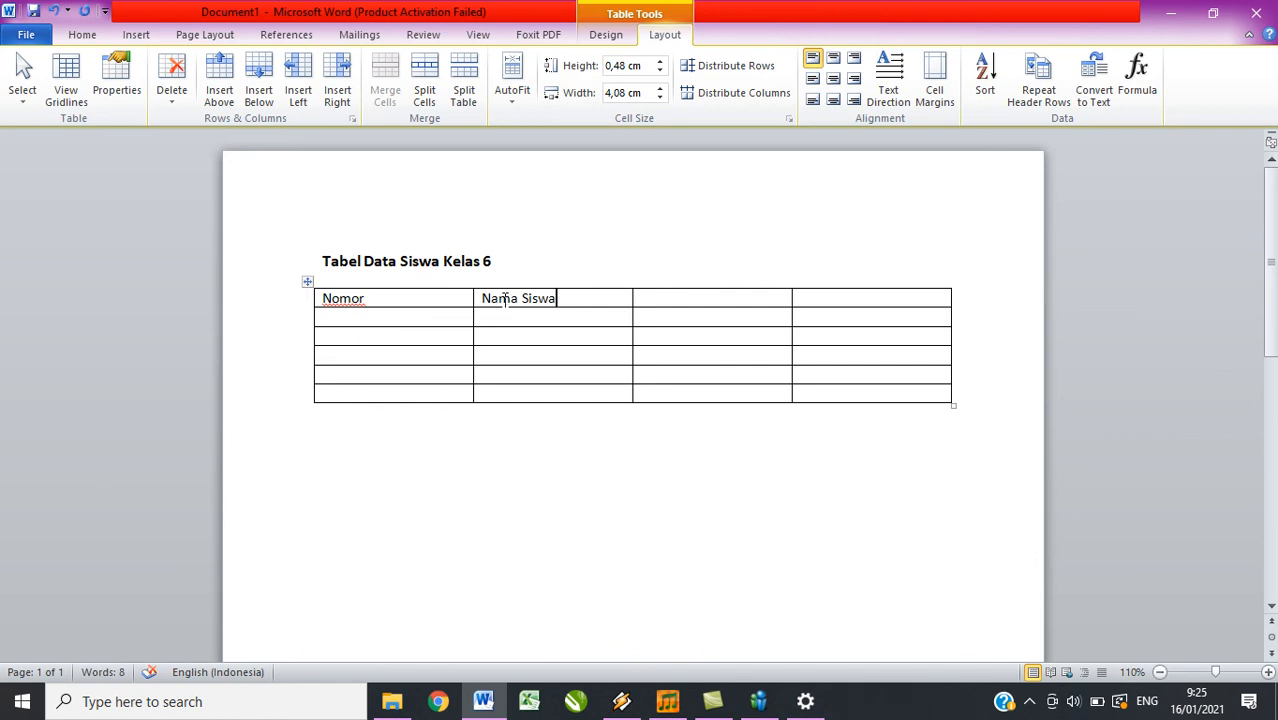
pyautogui.click(737, 298)
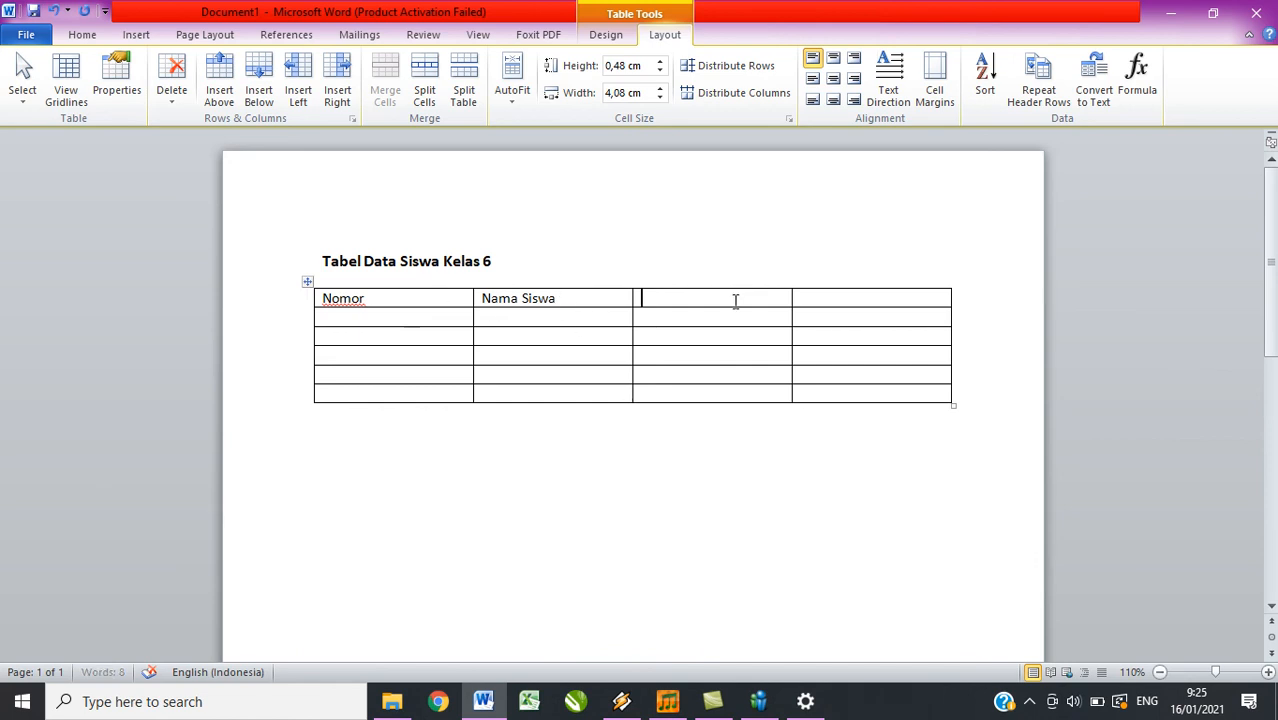
pyautogui.click(876, 296)
pyautogui.click(815, 316)
pyautogui.click(745, 336)
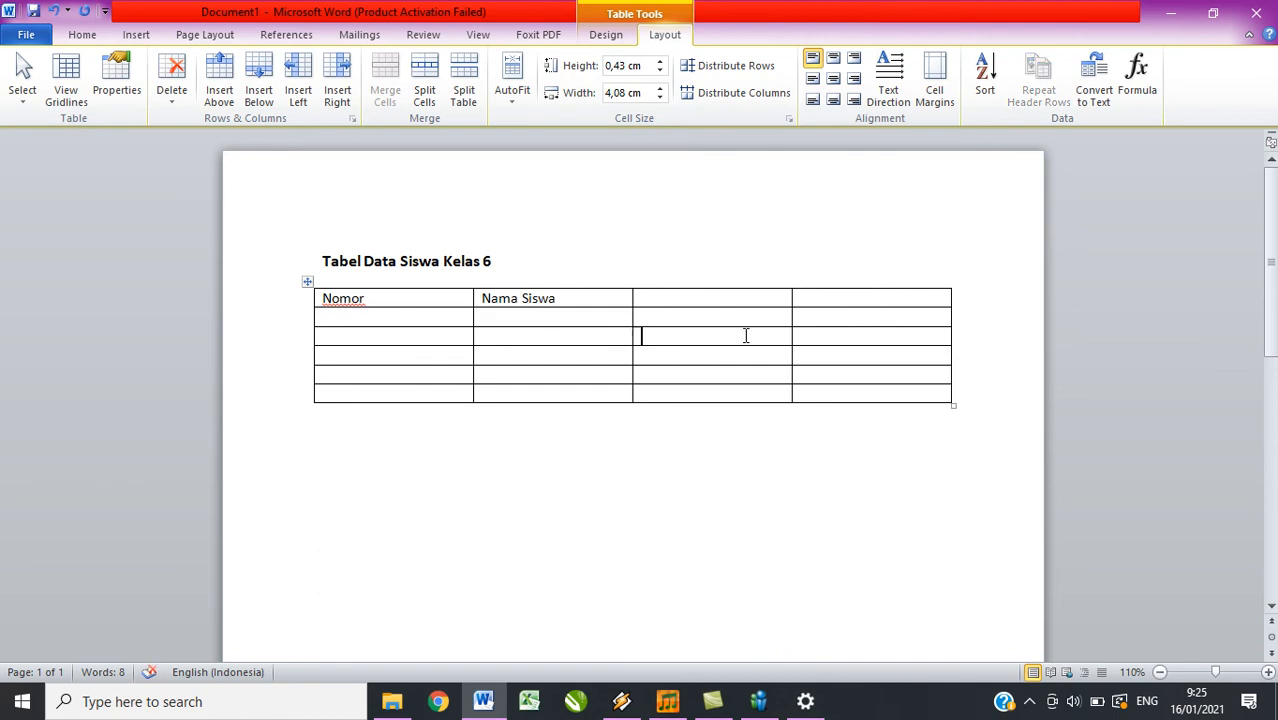
# Enter the headings "Tinggi Badan" and "Berat Badan" in the last two cells of the table's top row
pyautogui.click(597, 298)
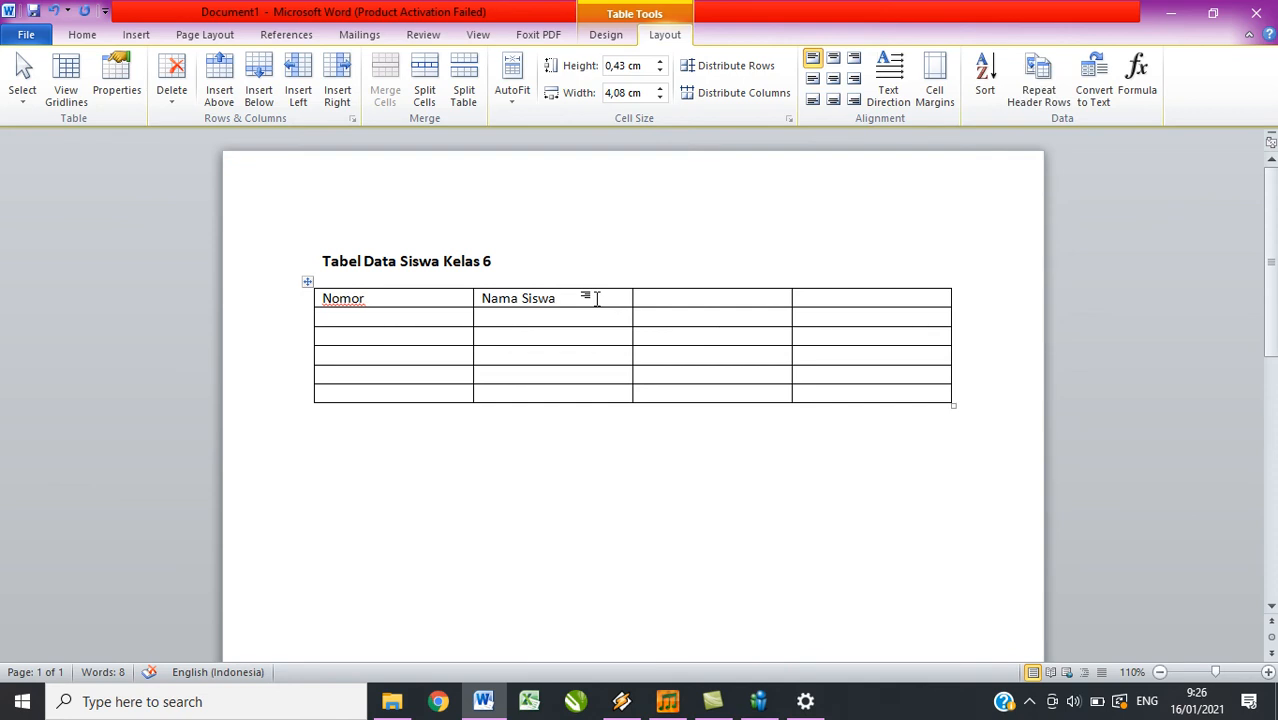
pyautogui.press('Tab')
pyautogui.write('tinggi Badan')
pyautogui.press('Tab')
pyautogui.write('Berat Badan')
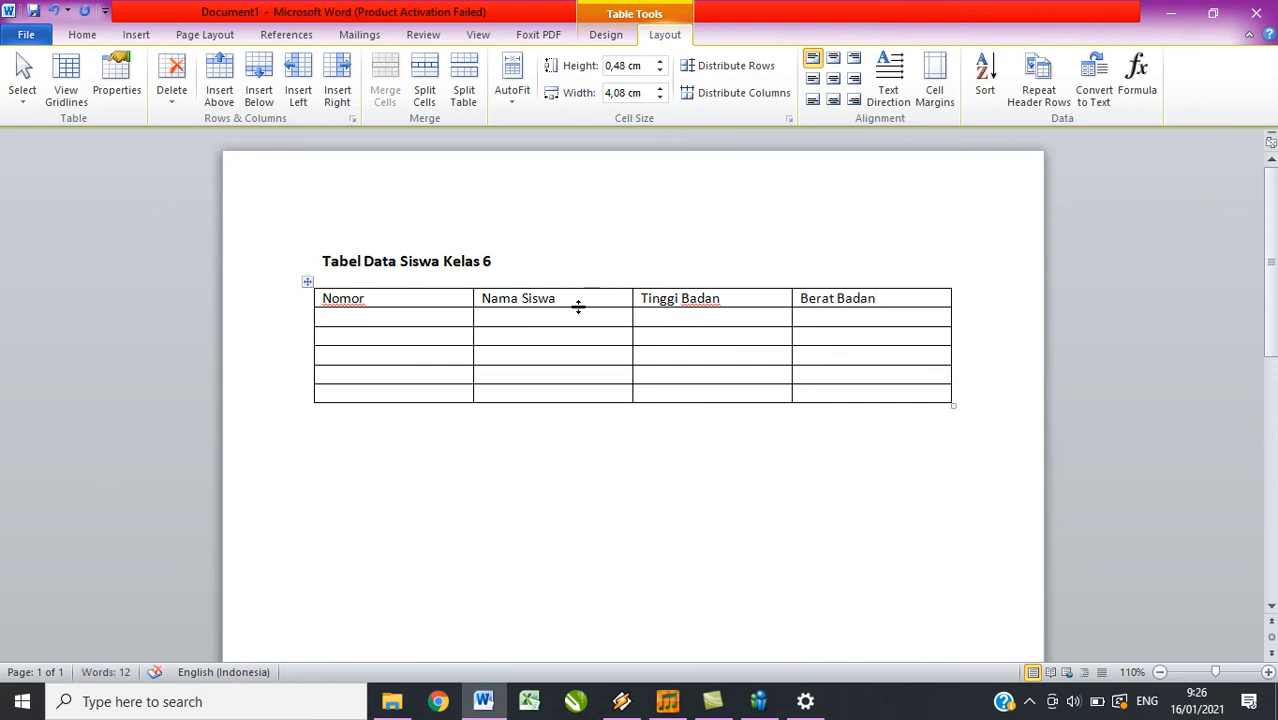
# Try numbering the first three cells under Nomor manually as 1., 2. and 3., and delete these entries
pyautogui.click(407, 318)
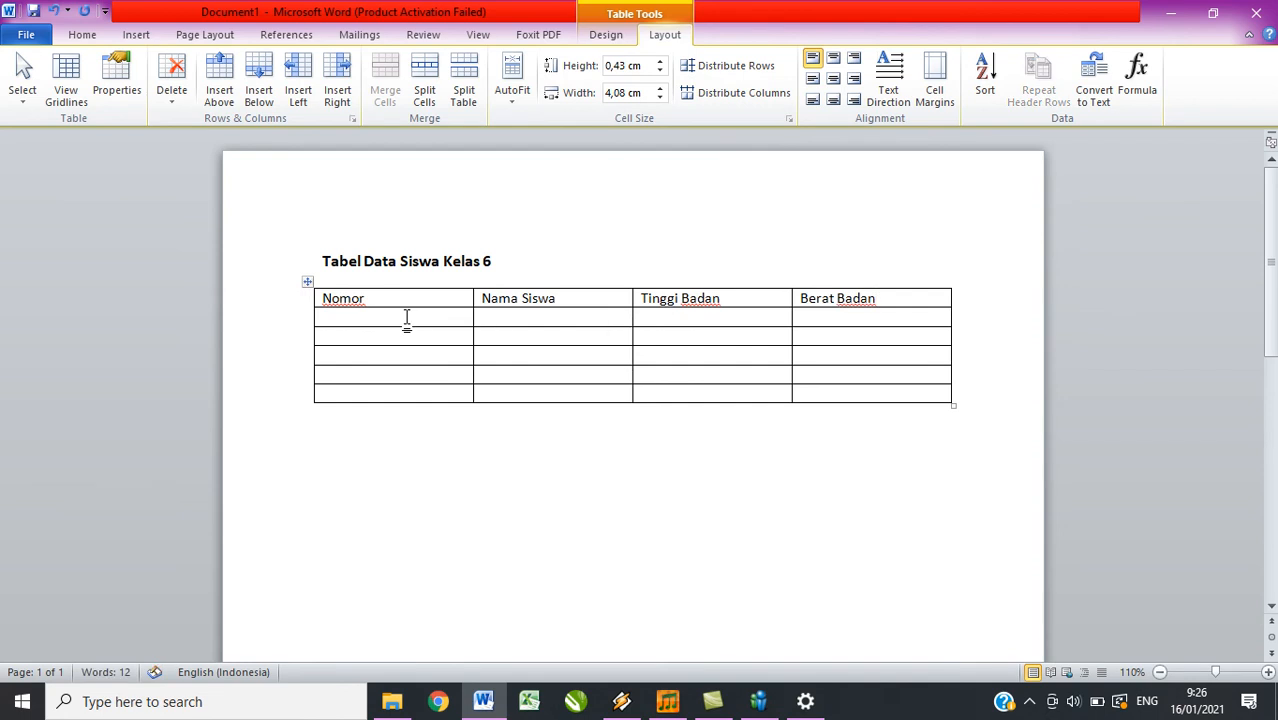
pyautogui.click(82, 36)
pyautogui.write('1.')
pyautogui.press('Down')
pyautogui.write('2.')
pyautogui.press('Down')
pyautogui.write('3.')
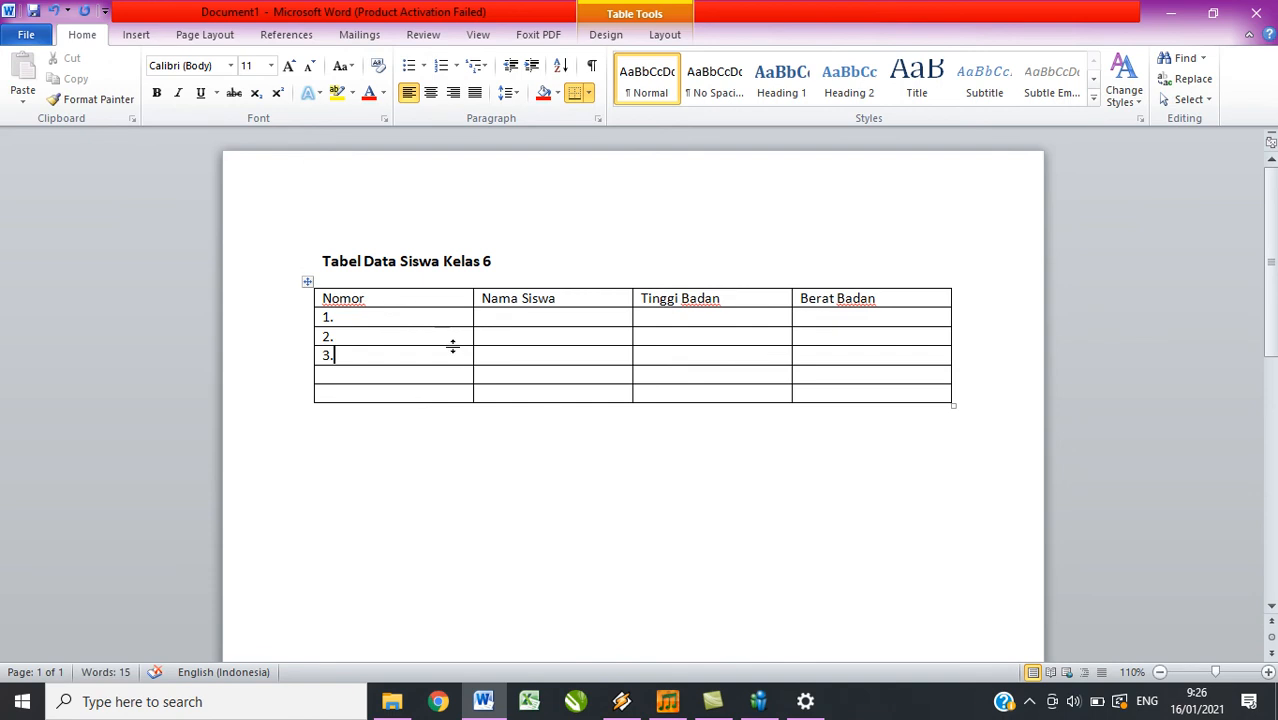
pyautogui.moveTo(388, 318); pyautogui.dragTo(388, 357)
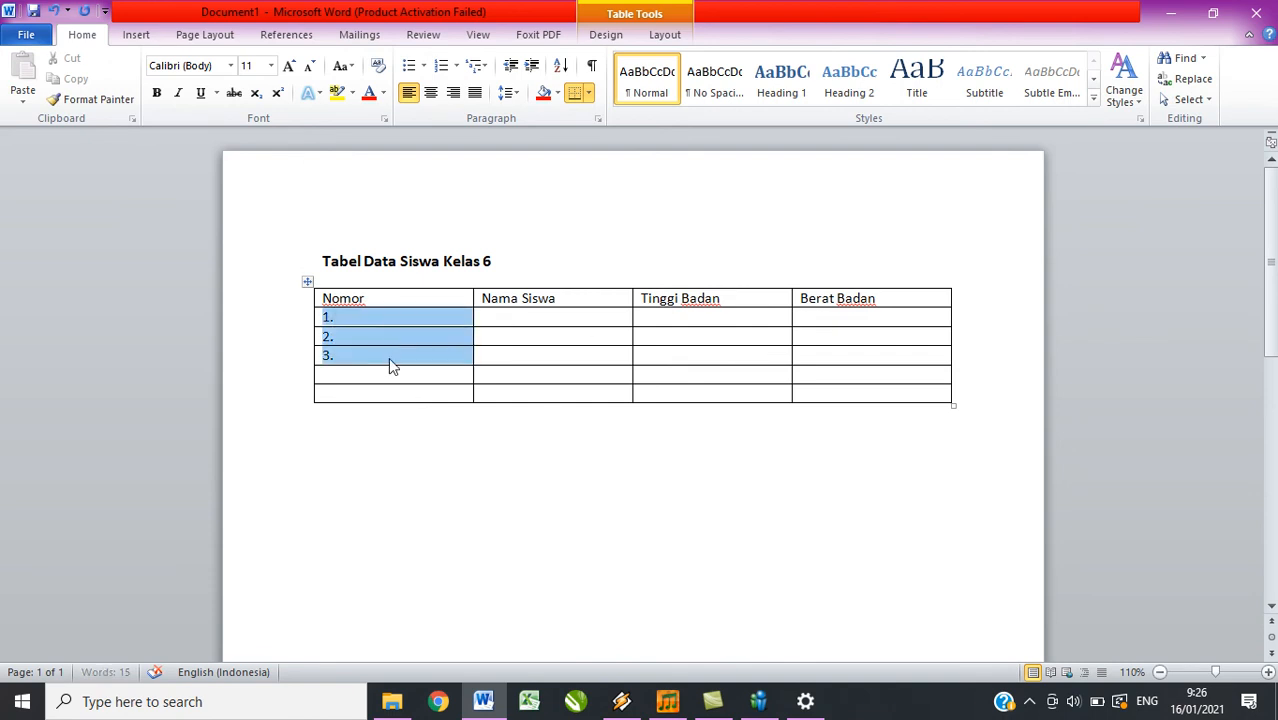
pyautogui.press('Delete')
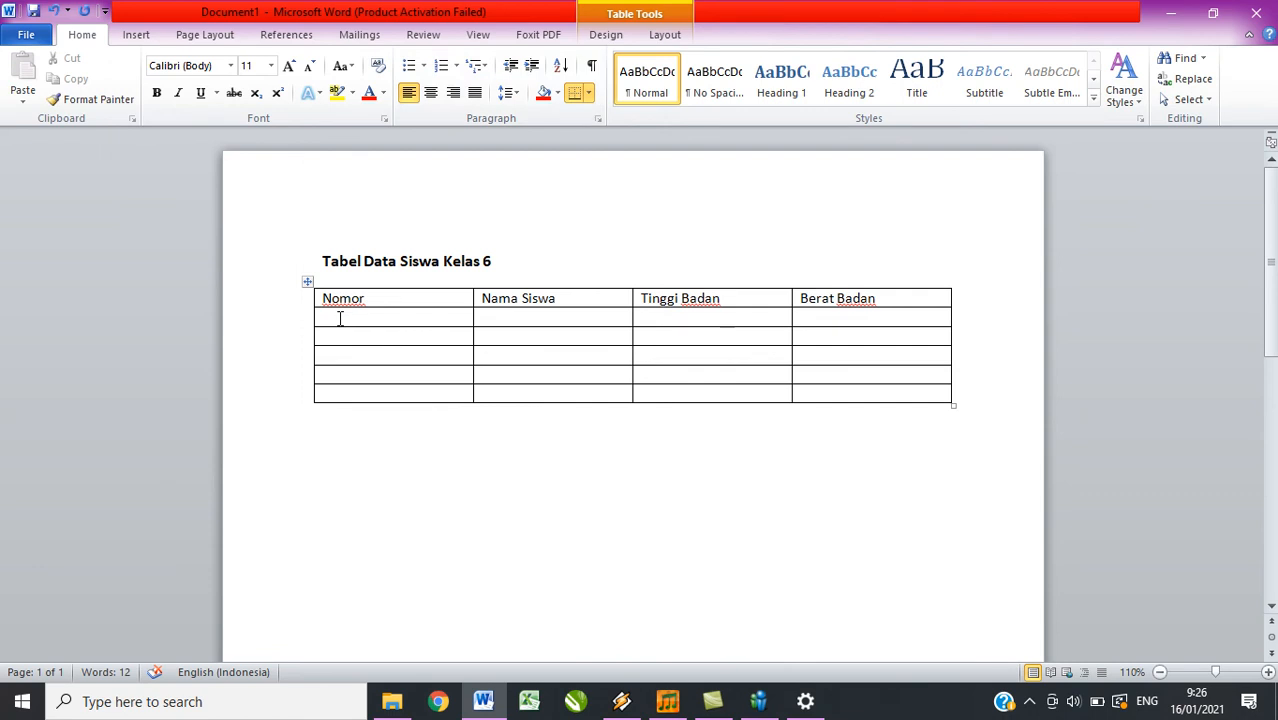
# Try applying automatic numbering separately to the first two cells under Nomor, and undo both numberings
pyautogui.click(440, 75)
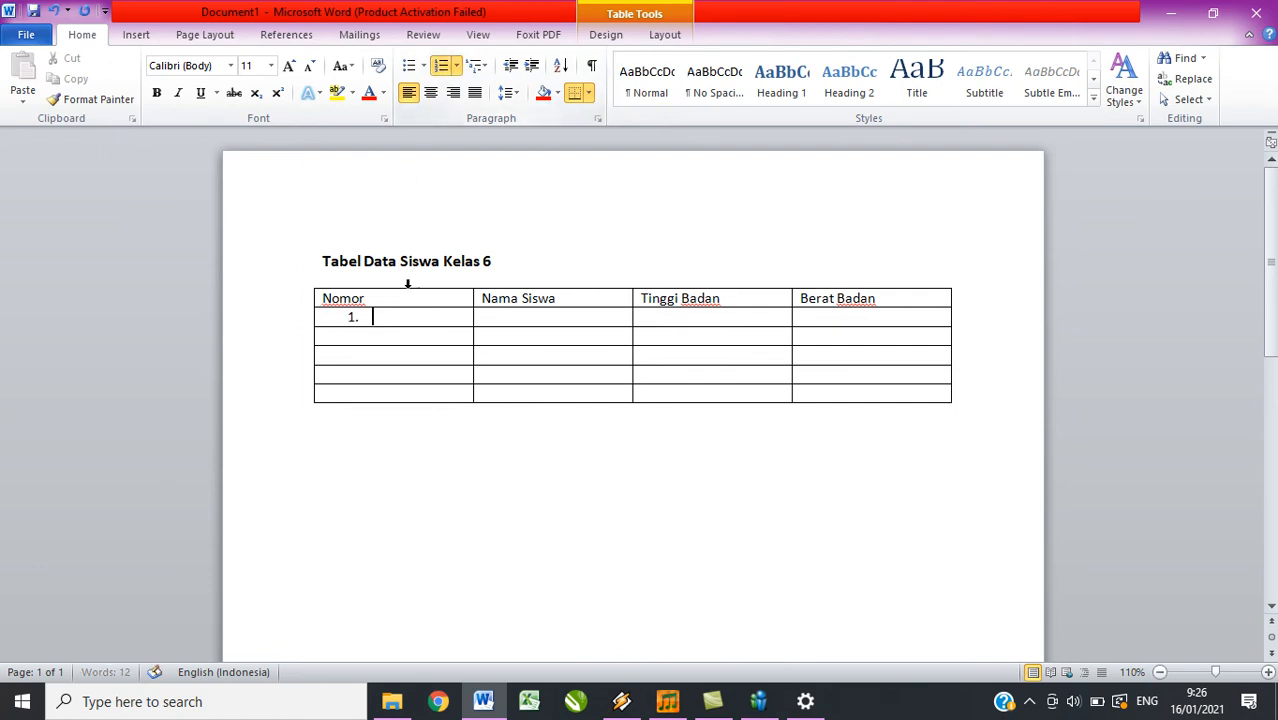
pyautogui.click(388, 337)
pyautogui.click(440, 65)
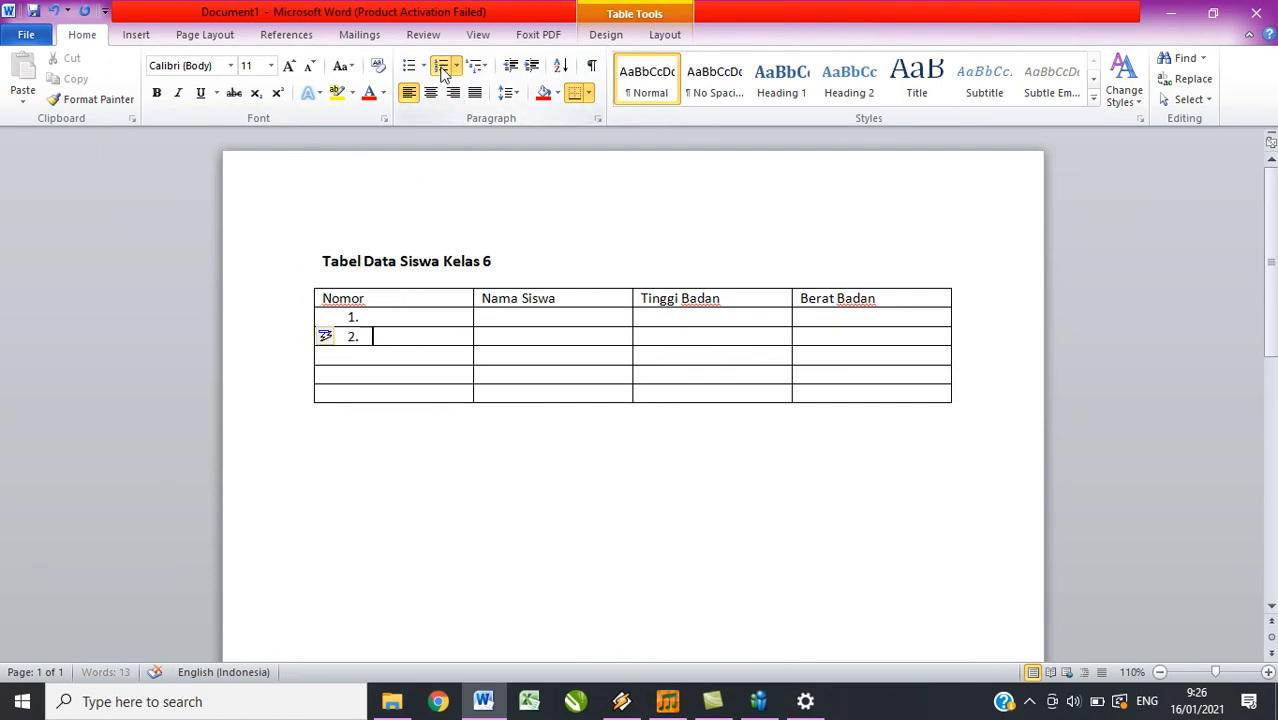
pyautogui.click(54, 11)
pyautogui.click(54, 11)
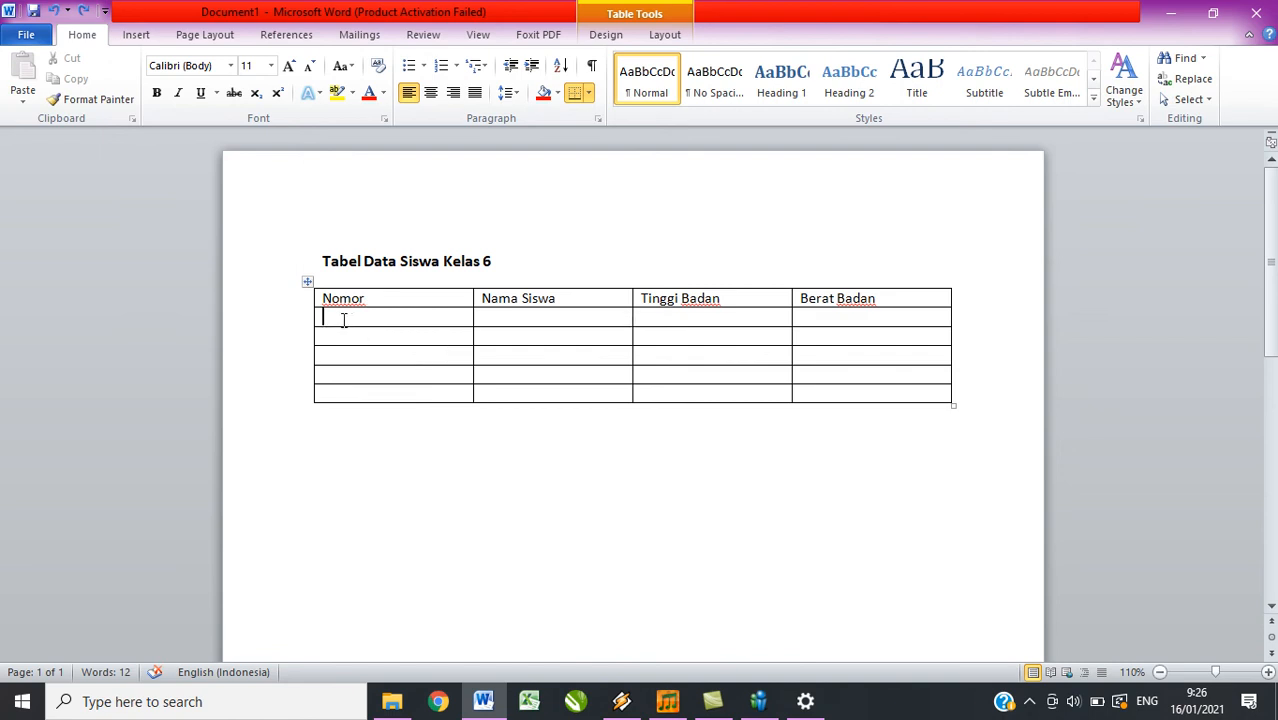
# Apply automatic numbering to all five cells under the Nomor heading at once, and clear the selection
pyautogui.moveTo(340, 317); pyautogui.dragTo(353, 393)
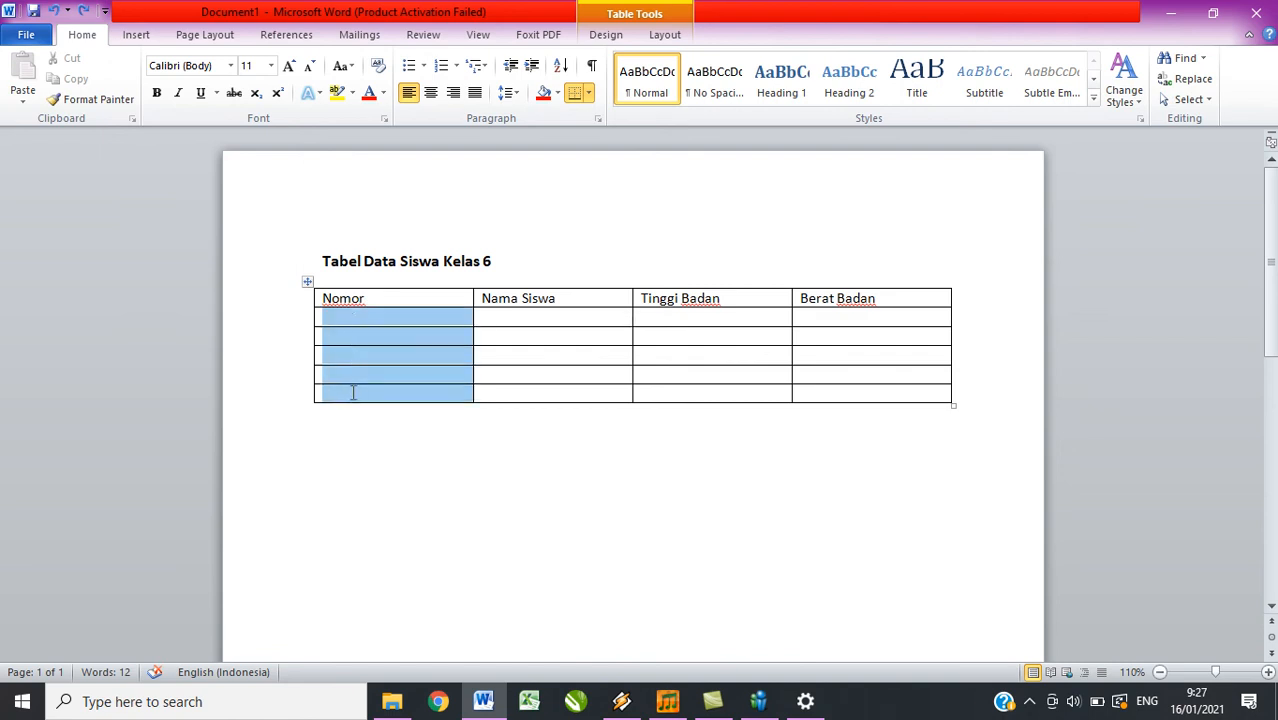
pyautogui.click(340, 318)
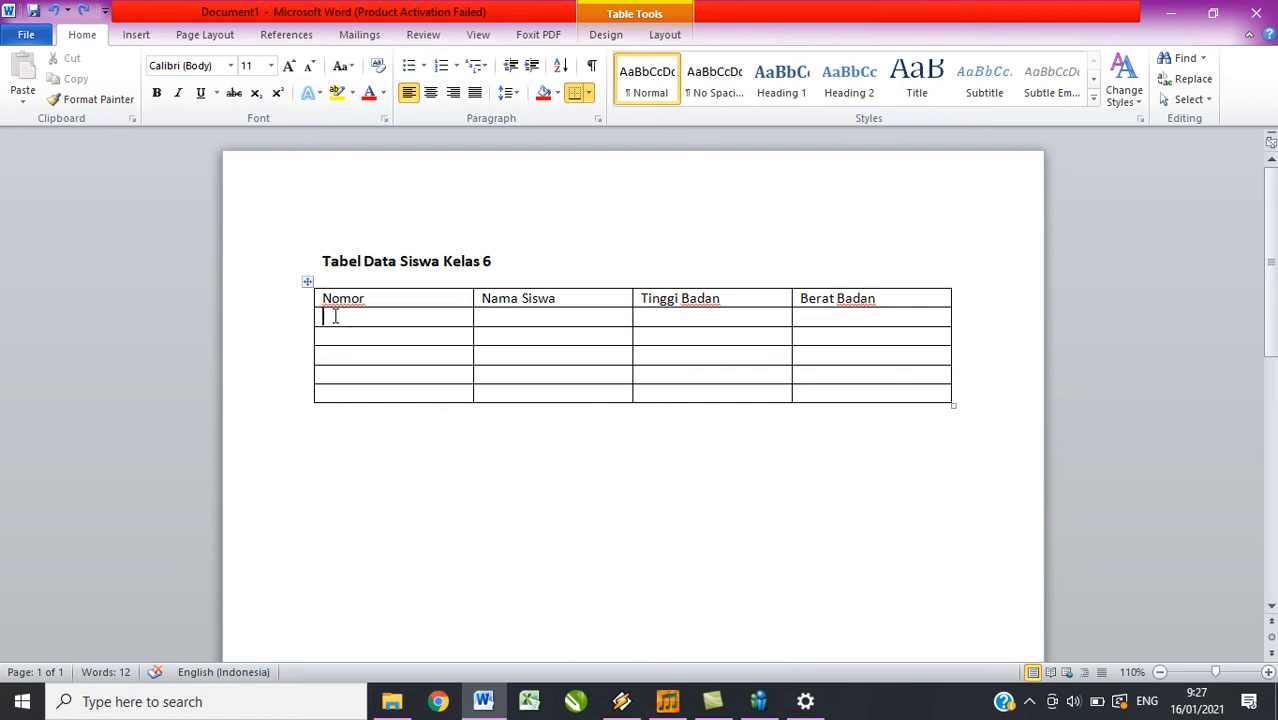
pyautogui.moveTo(335, 316); pyautogui.dragTo(340, 402)
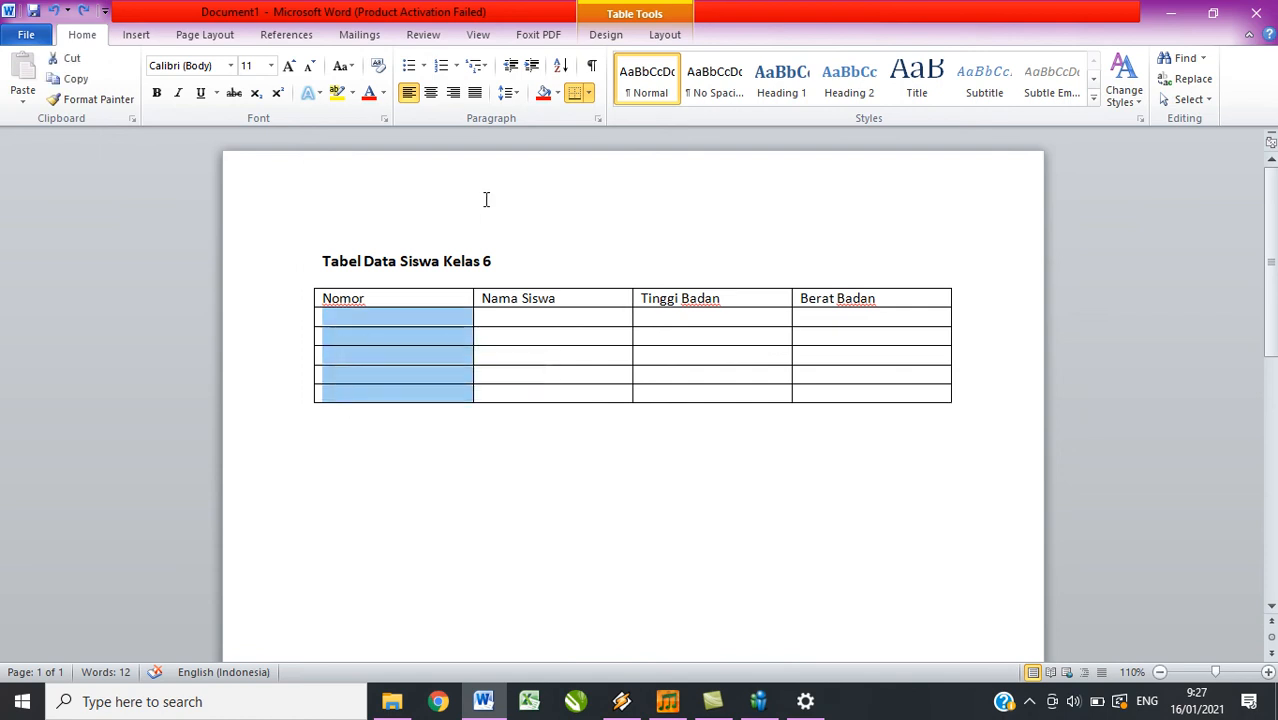
pyautogui.click(443, 67)
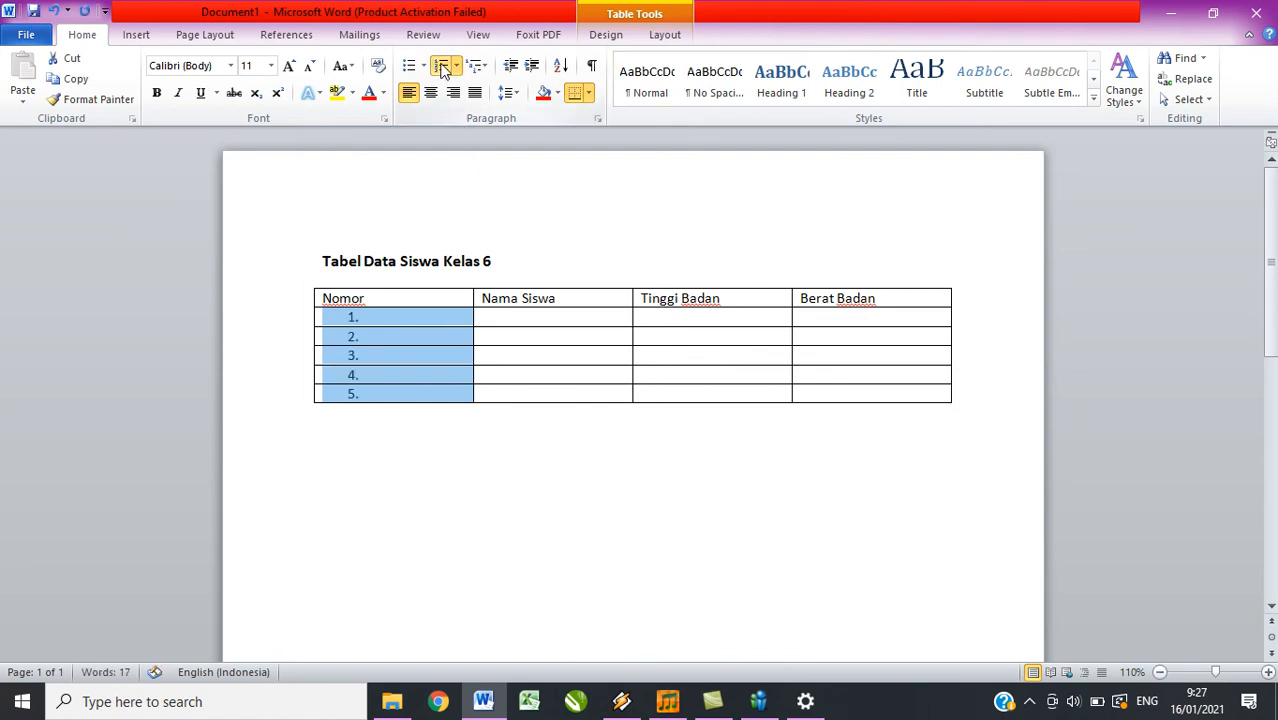
pyautogui.click(412, 462)
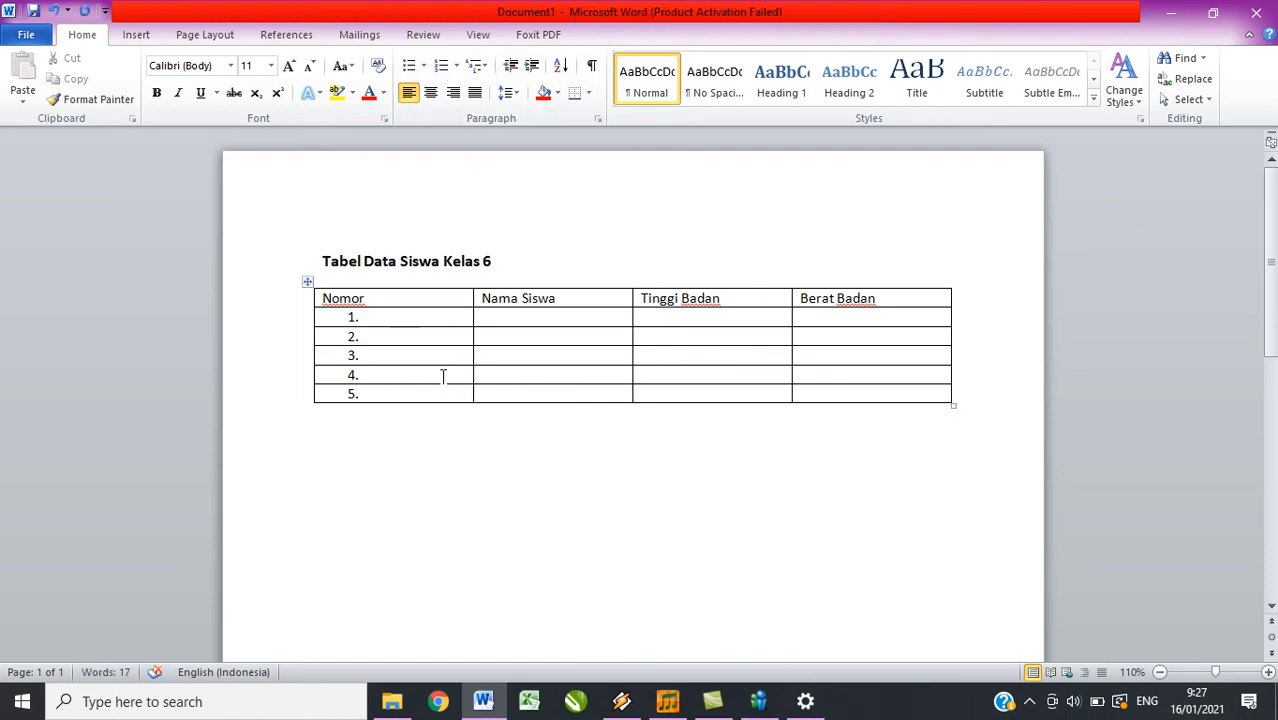
# Fill the five cells of the Nama Siswa column with the students' first names
pyautogui.click(522, 317)
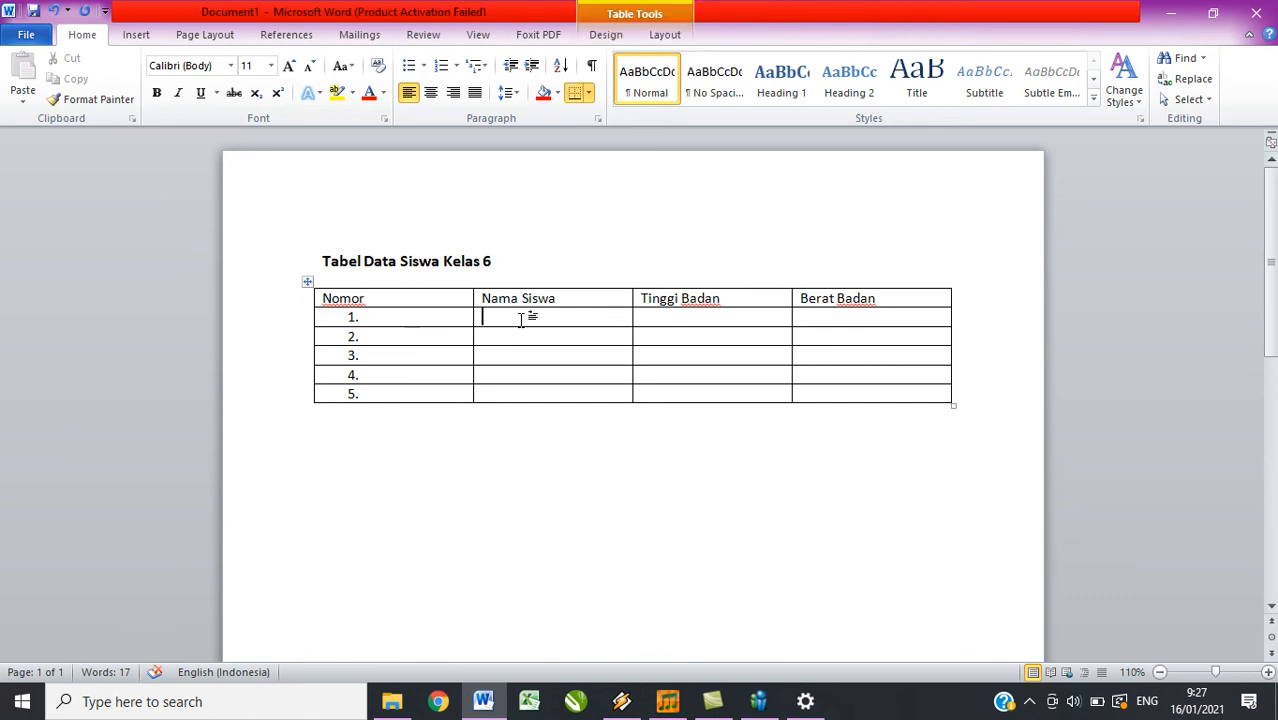
pyautogui.write('fa')
pyautogui.press('BackSpace')
pyautogui.press('BackSpace')
pyautogui.write('ahyar')
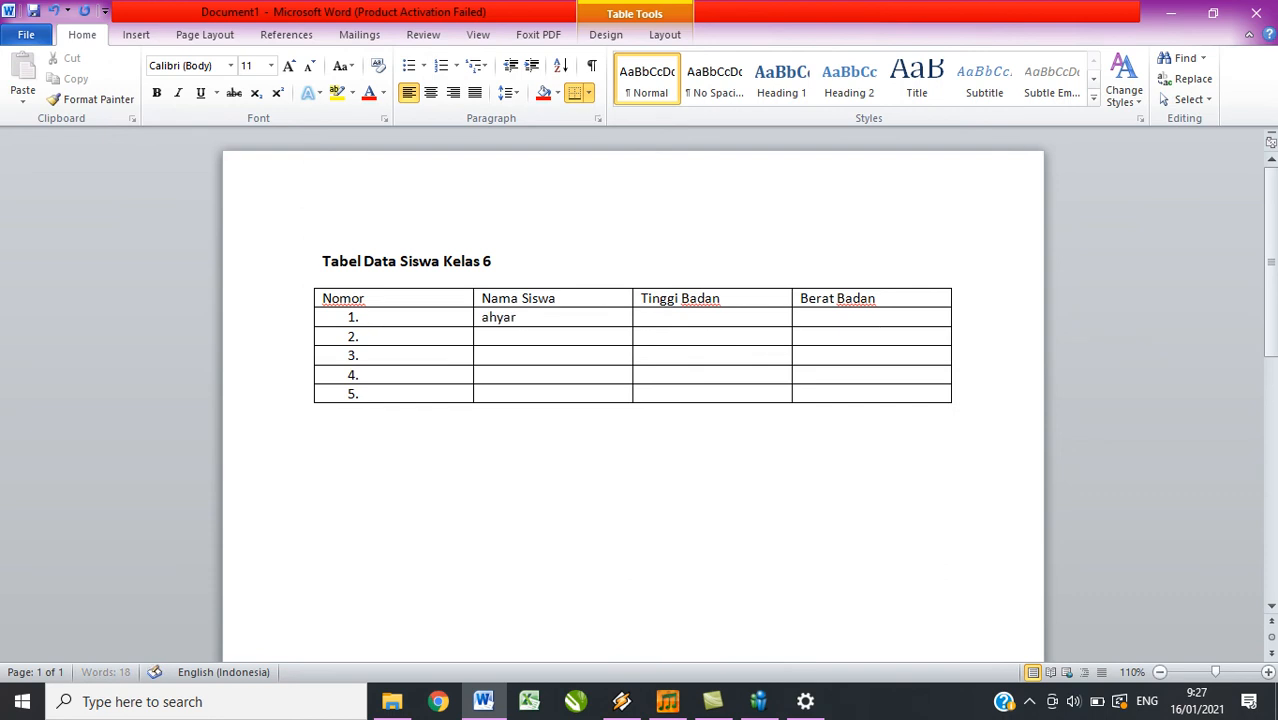
pyautogui.press('Down')
pyautogui.write('alif')
pyautogui.press('Down')
pyautogui.write('ardan')
pyautogui.press('Down')
pyautogui.write('andika')
pyautogui.press('Down')
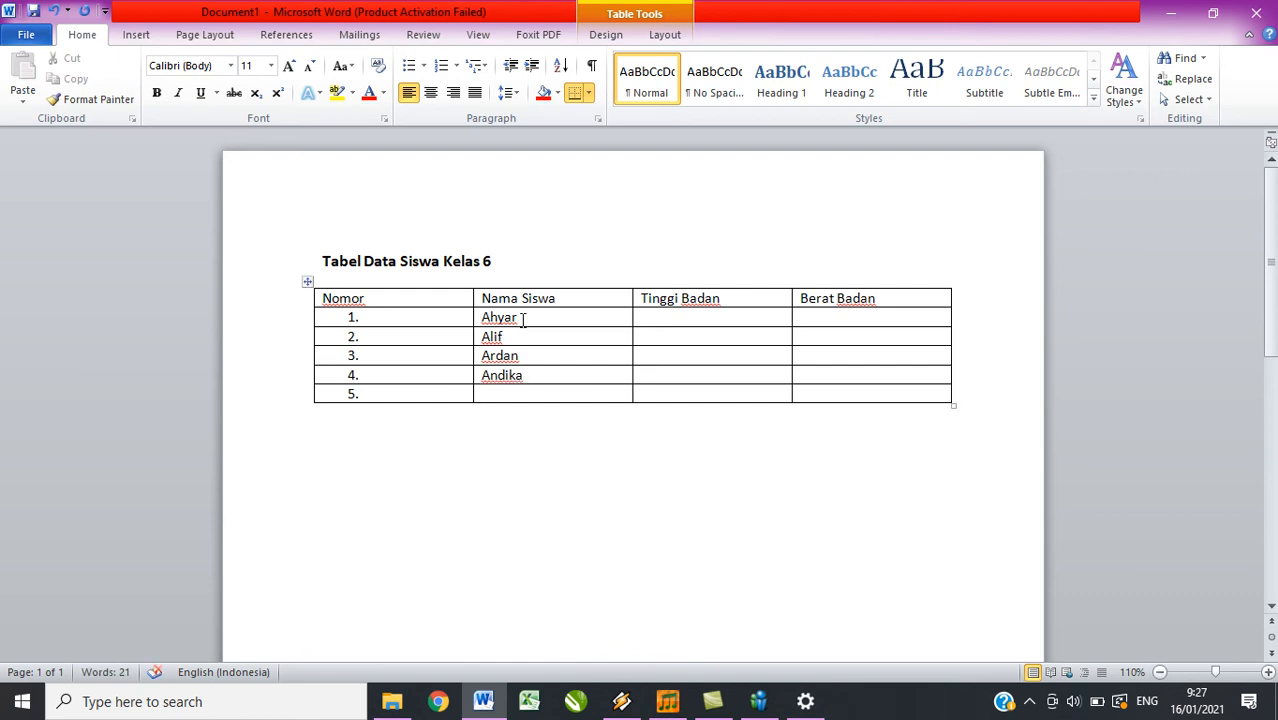
pyautogui.write('brady')
# Fill the Tinggi Badan column from the first to the fifth student with 120, 115, 117, 125 and 112
pyautogui.click(680, 318)
pyautogui.write('120')
pyautogui.press('Down')
pyautogui.write('115')
pyautogui.press('Down')
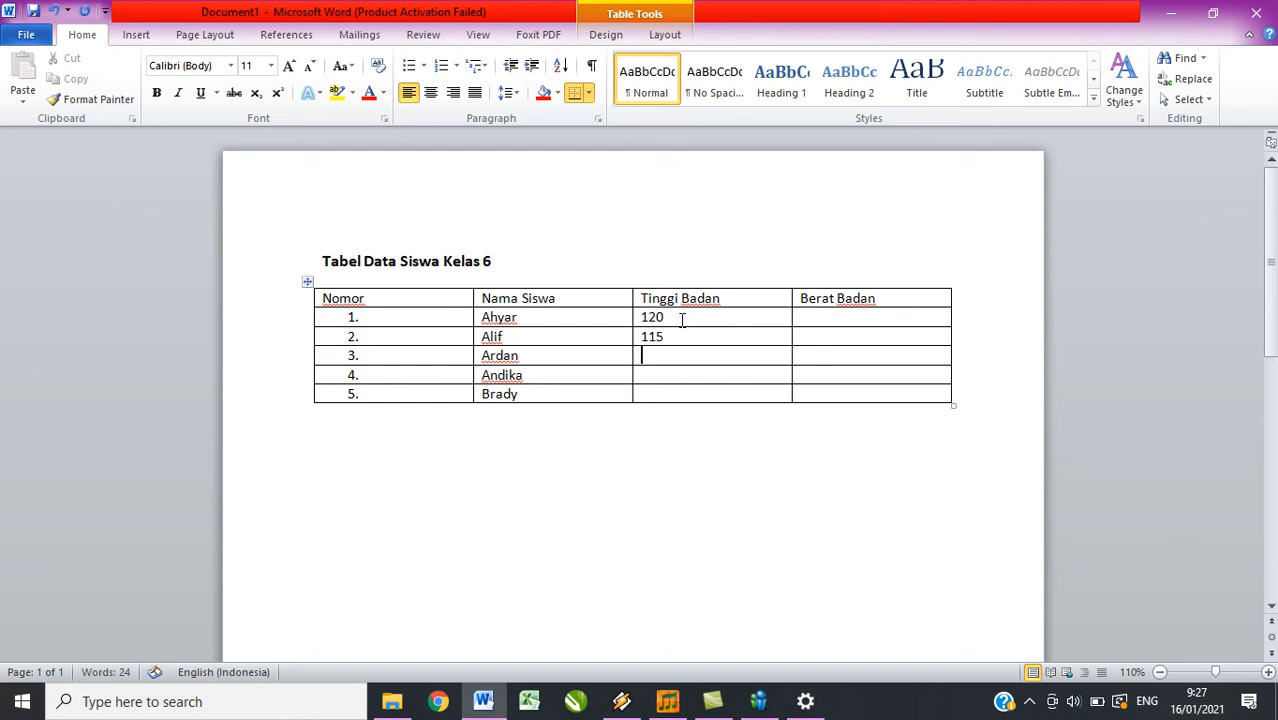
pyautogui.write('117')
pyautogui.press('Down')
pyautogui.write('125')
pyautogui.press('Down')
pyautogui.write('112')
# Fill the Berat Badan column from the first to the fifth student with 45, 41, 39, 41 and 41
pyautogui.press('Tab')
pyautogui.press('Up')
pyautogui.press('Up')
pyautogui.write('45')
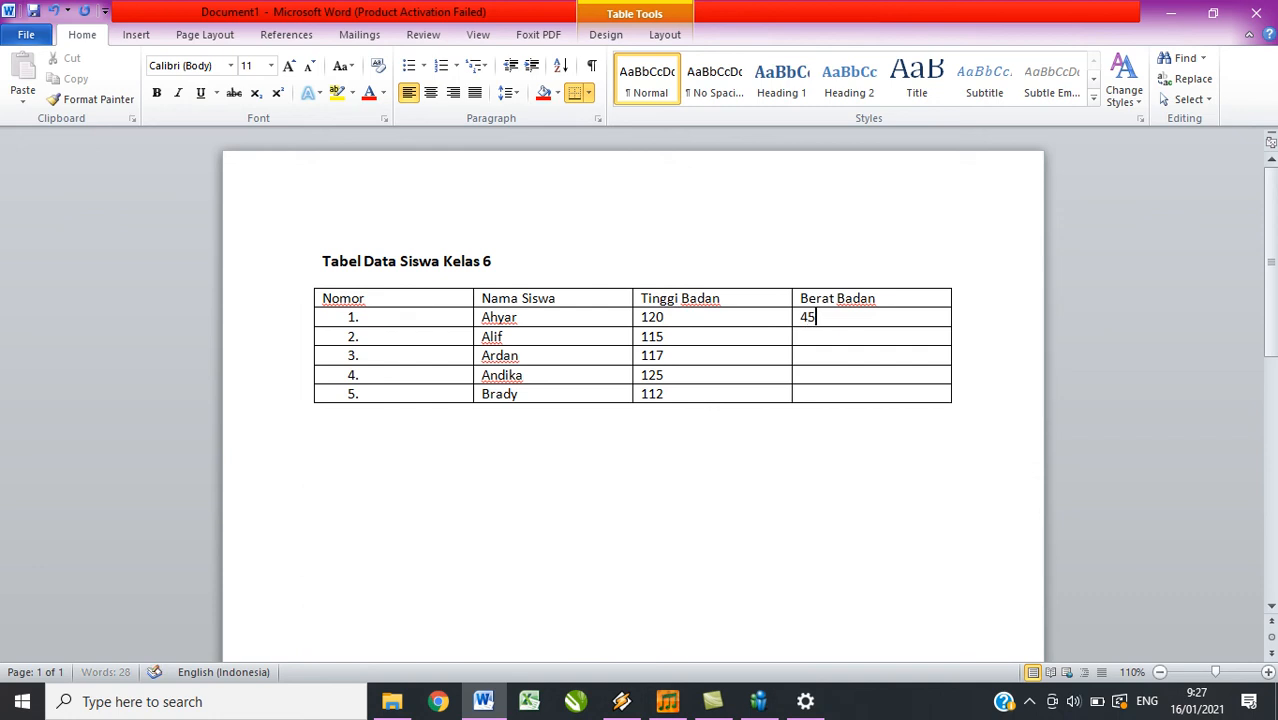
pyautogui.press('Down')
pyautogui.write('41')
pyautogui.press('Down')
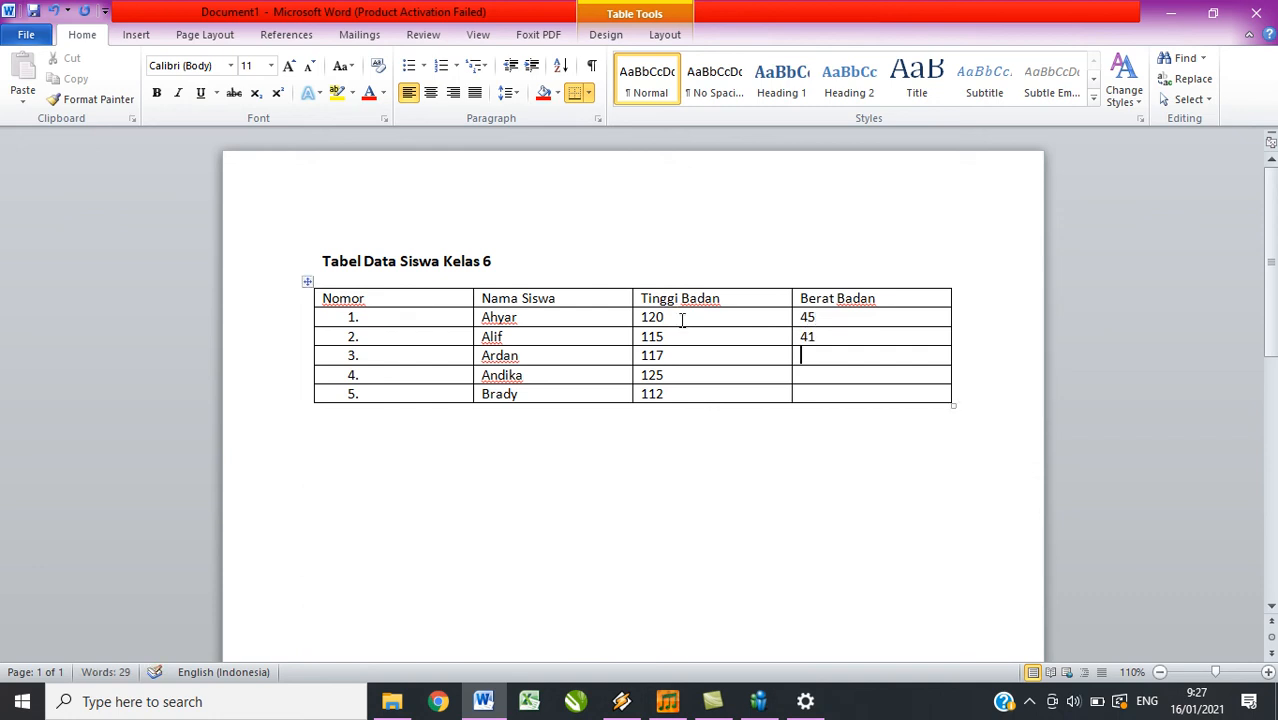
pyautogui.write('39')
pyautogui.press('Down')
pyautogui.write('41')
pyautogui.press('Down')
pyautogui.write('41')
pyautogui.press('Down')
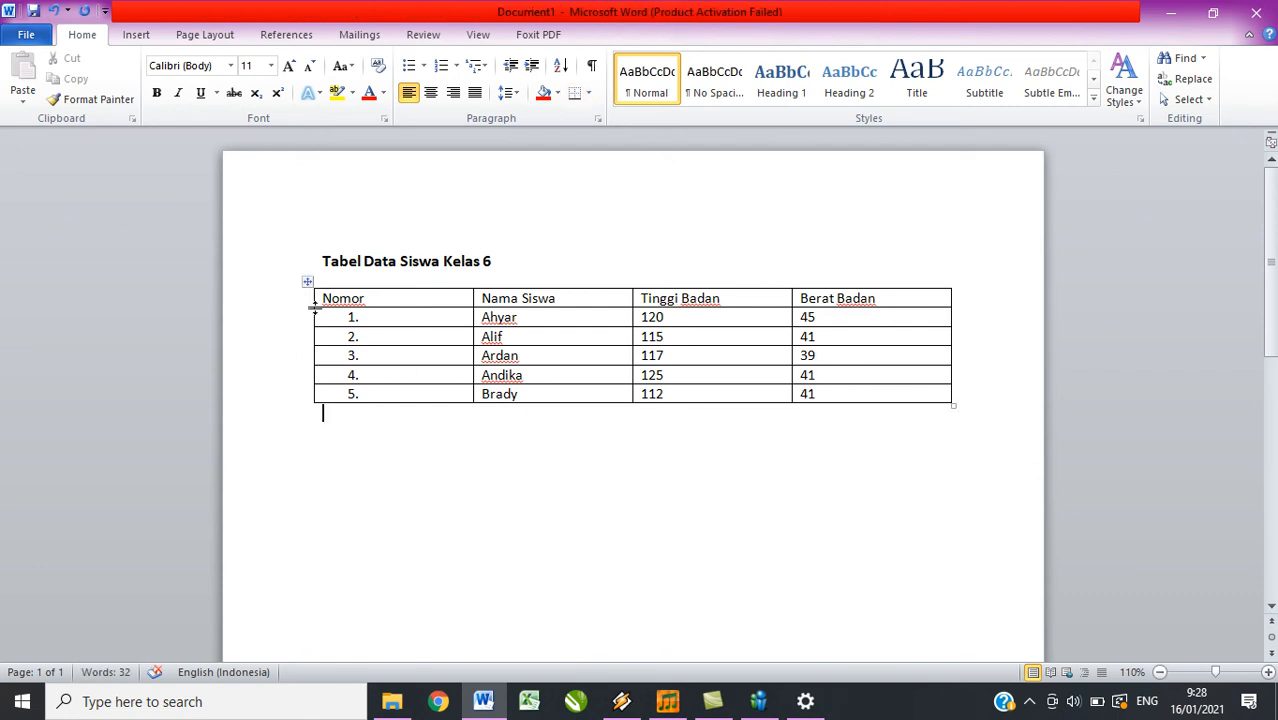
# Make the text of the table's heading row bold
pyautogui.moveTo(352, 298); pyautogui.dragTo(675, 313)
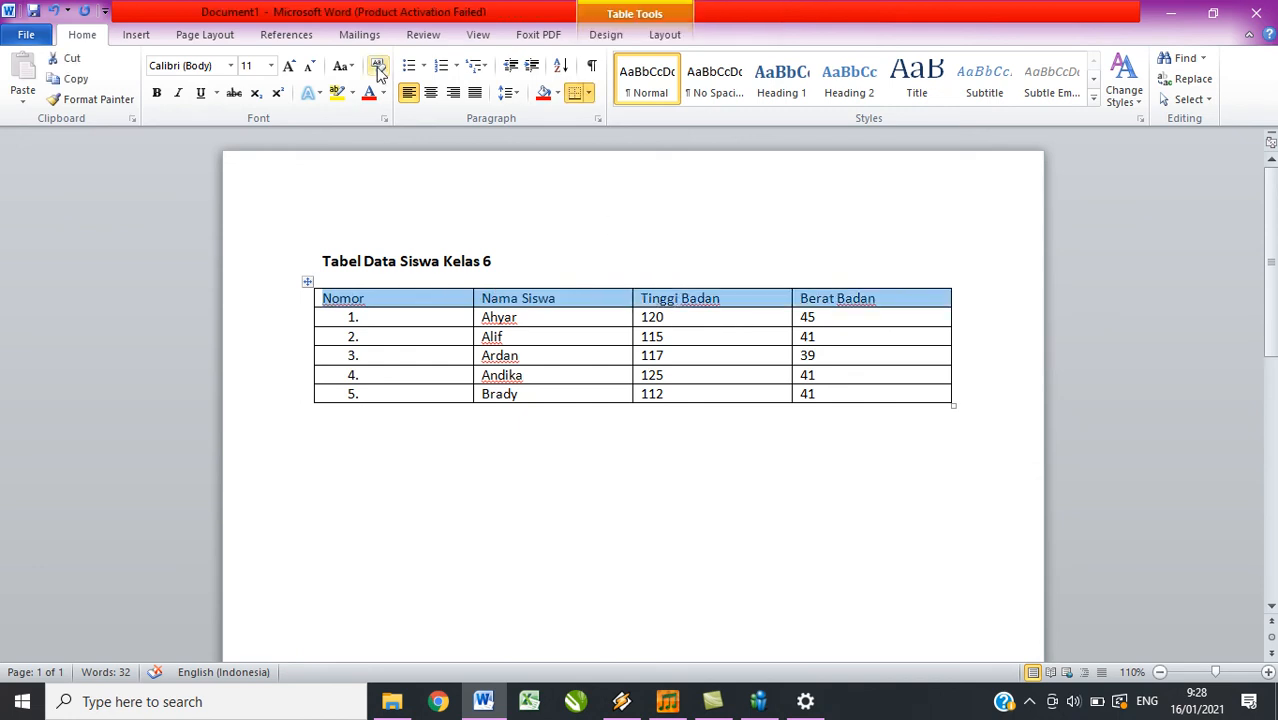
pyautogui.click(158, 93)
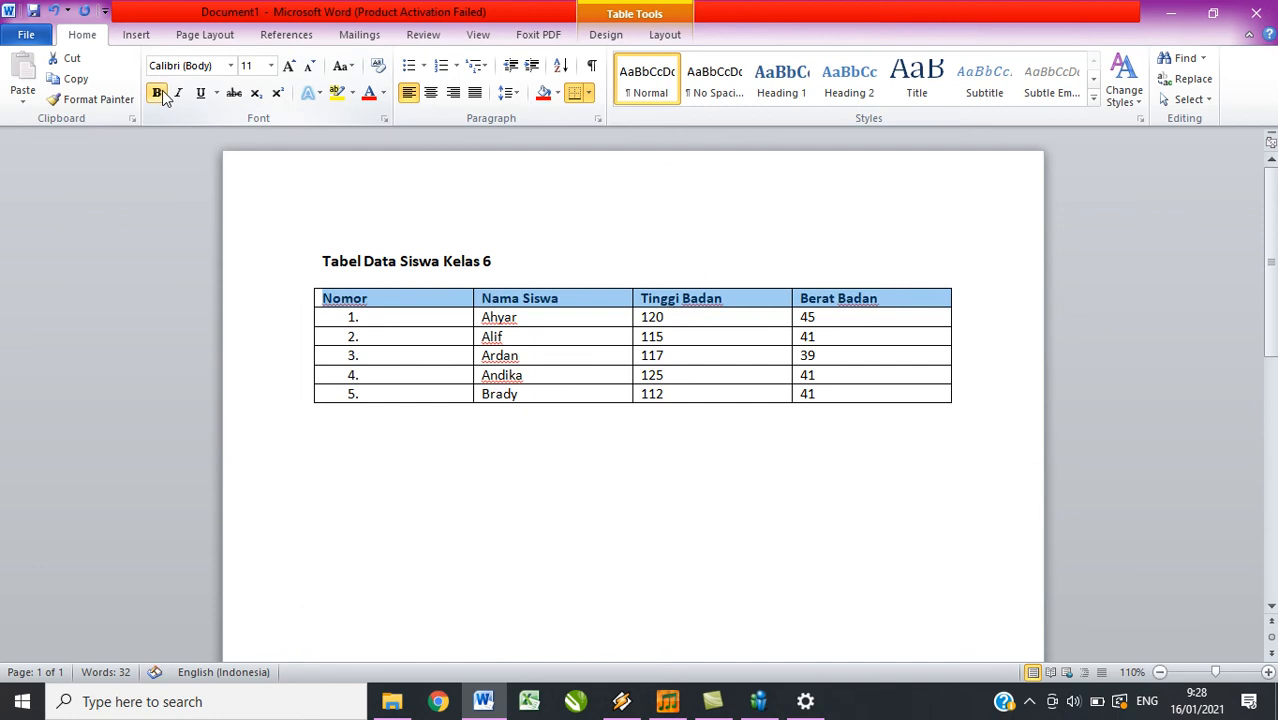
# Centre the five values in the Tinggi Badan column and the five values in the Berat Badan column
pyautogui.click(490, 375)
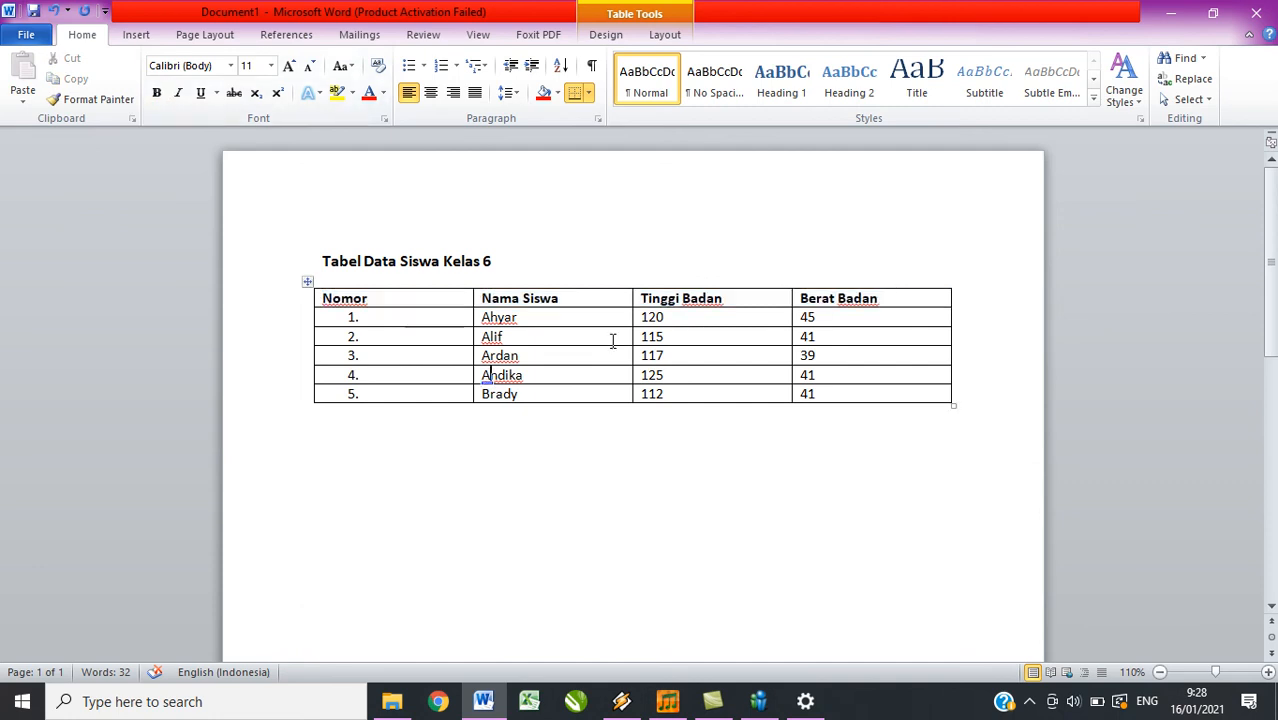
pyautogui.click(685, 323)
pyautogui.moveTo(725, 316); pyautogui.dragTo(719, 392)
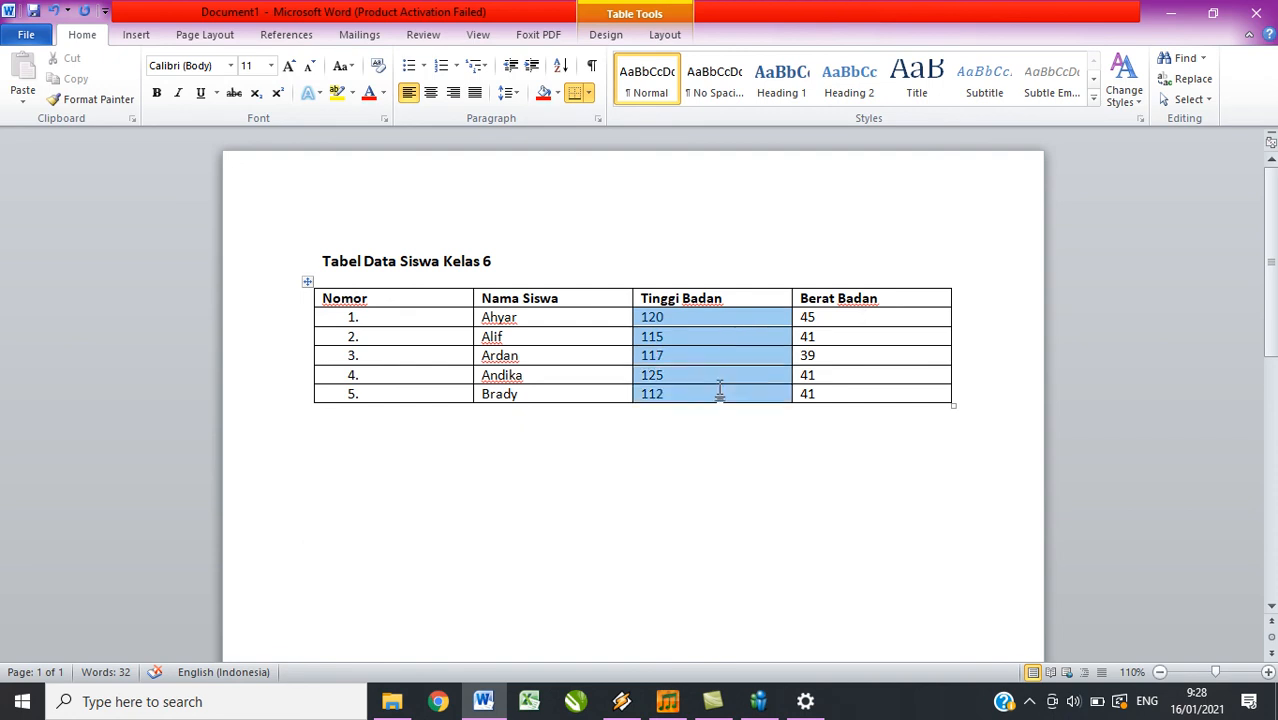
pyautogui.click(431, 93)
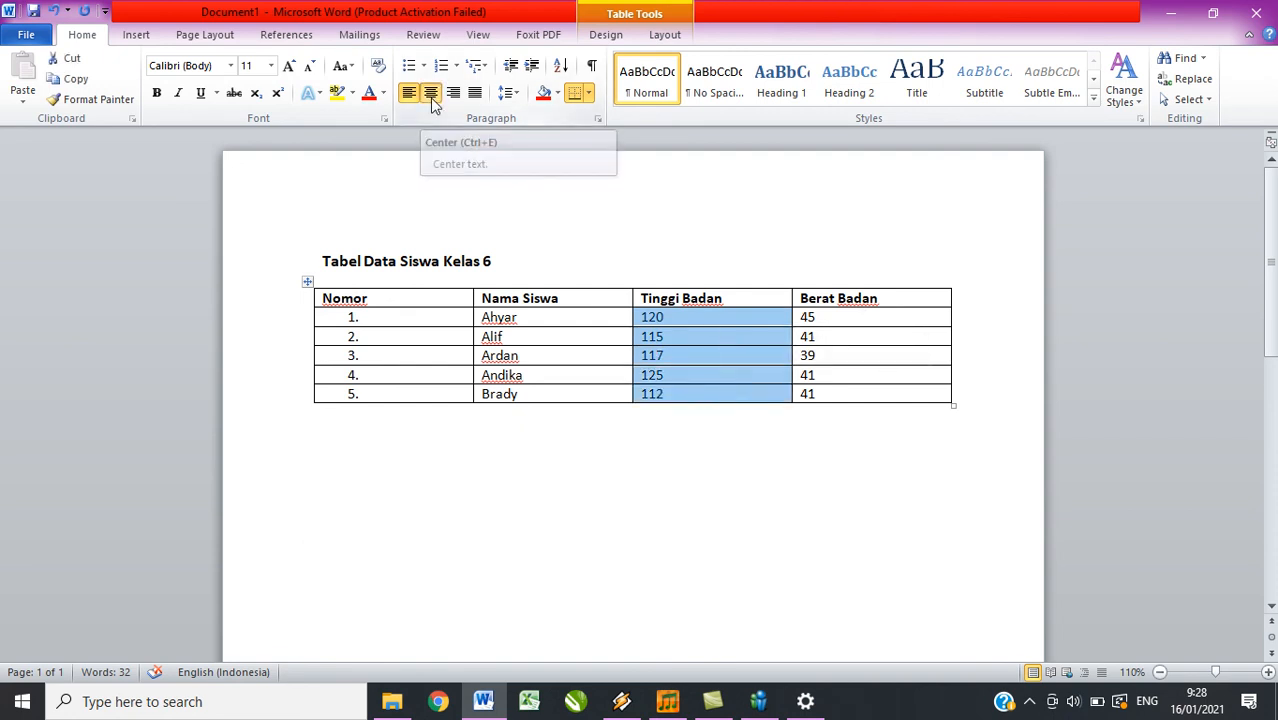
pyautogui.moveTo(835, 319); pyautogui.dragTo(864, 392)
pyautogui.click(432, 93)
pyautogui.click(600, 503)
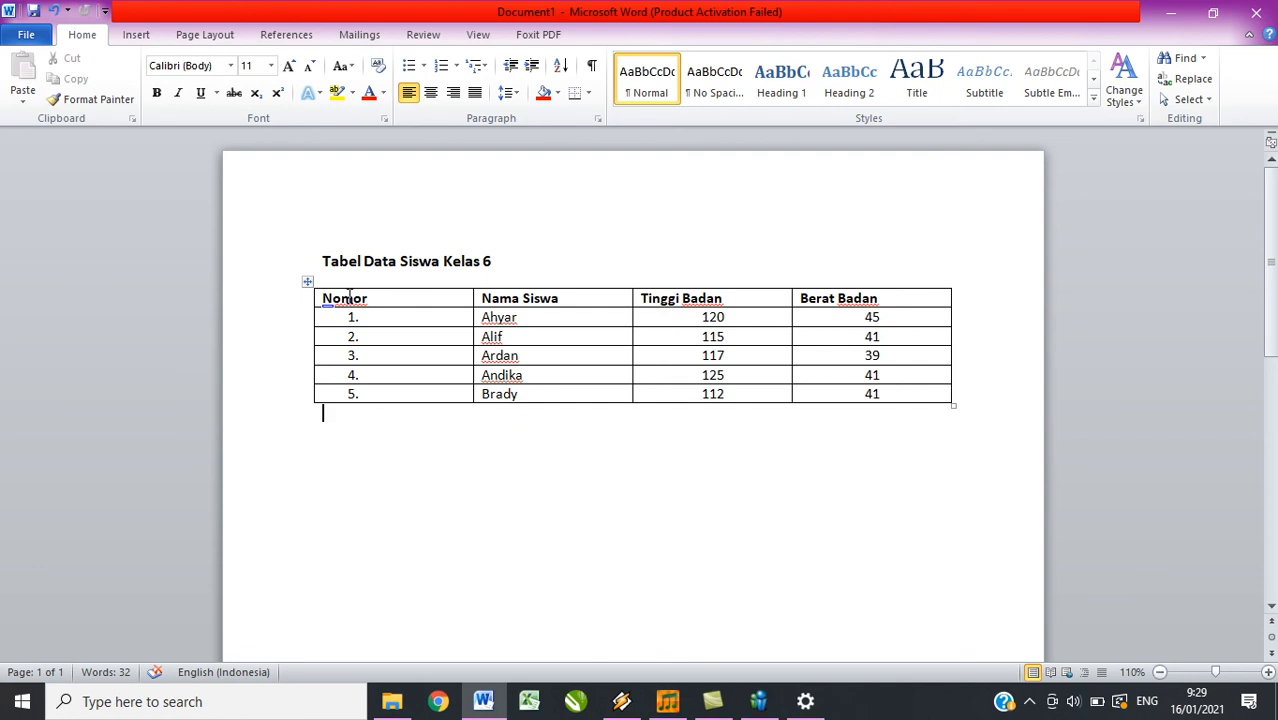
# Try deleting the whole Nomor column from the table and undo the deletion
pyautogui.moveTo(350, 297); pyautogui.dragTo(350, 392)
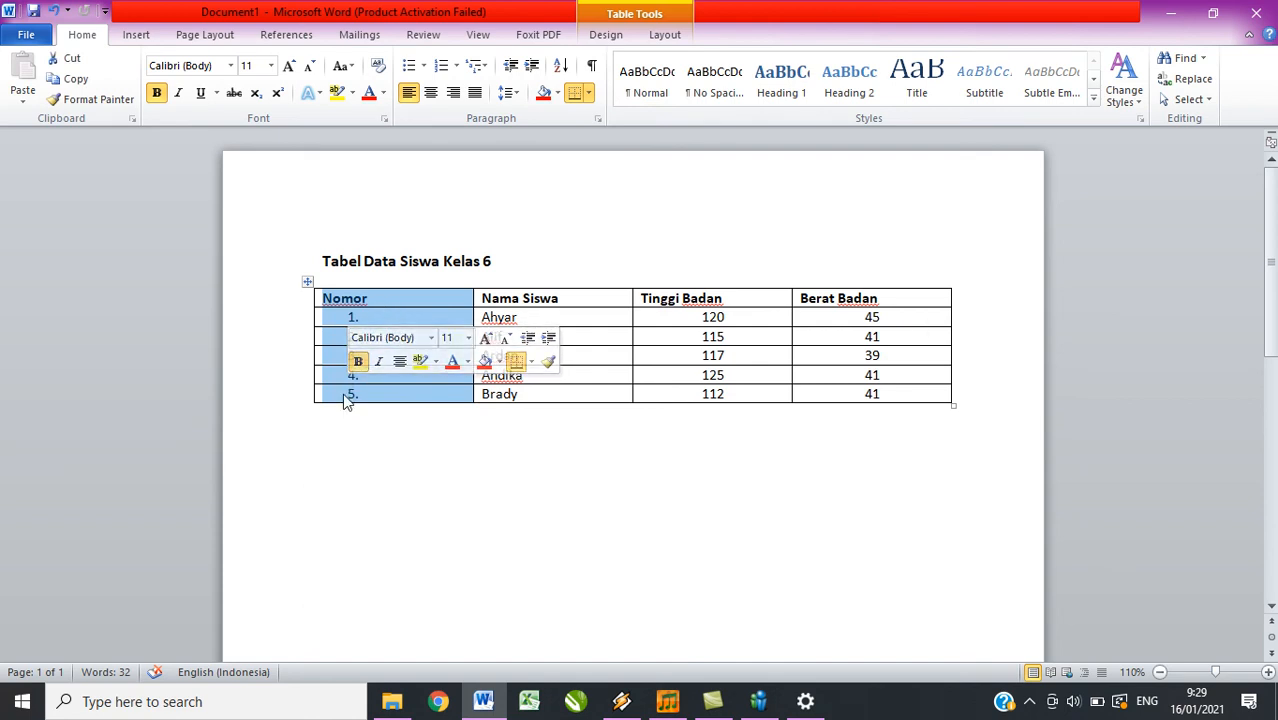
pyautogui.click(234, 362)
pyautogui.click(356, 450)
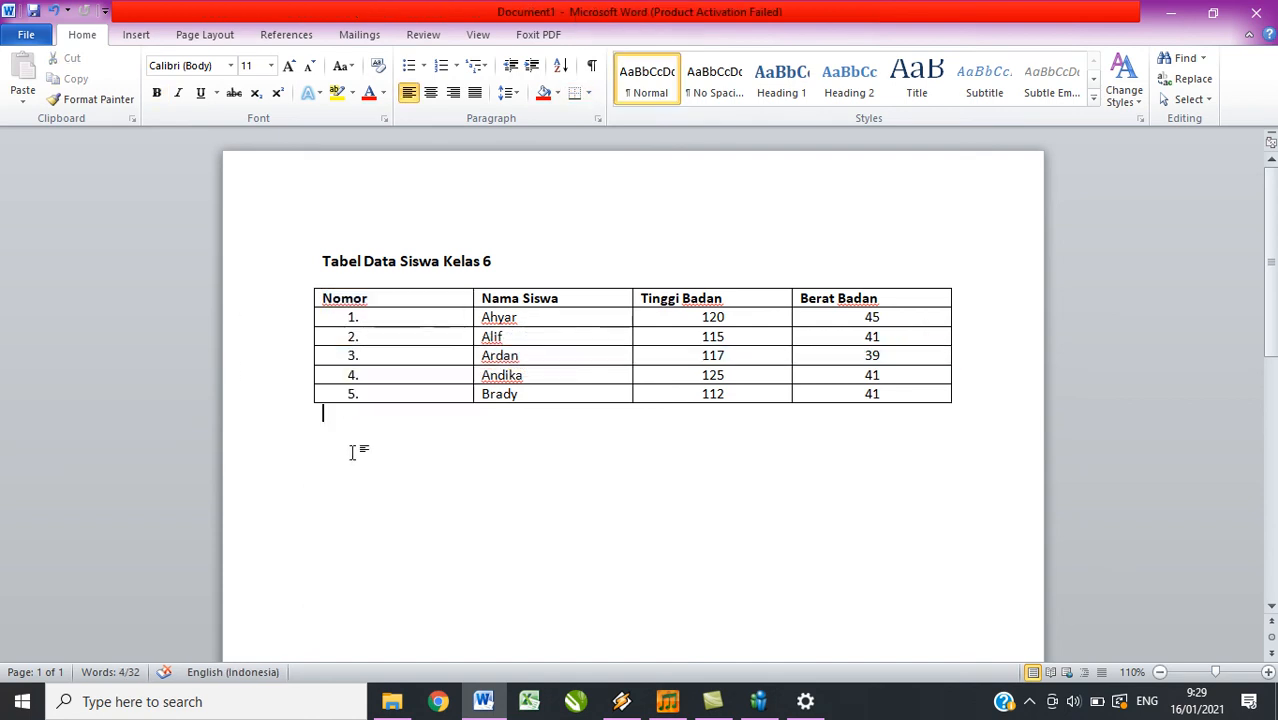
pyautogui.click(372, 286)
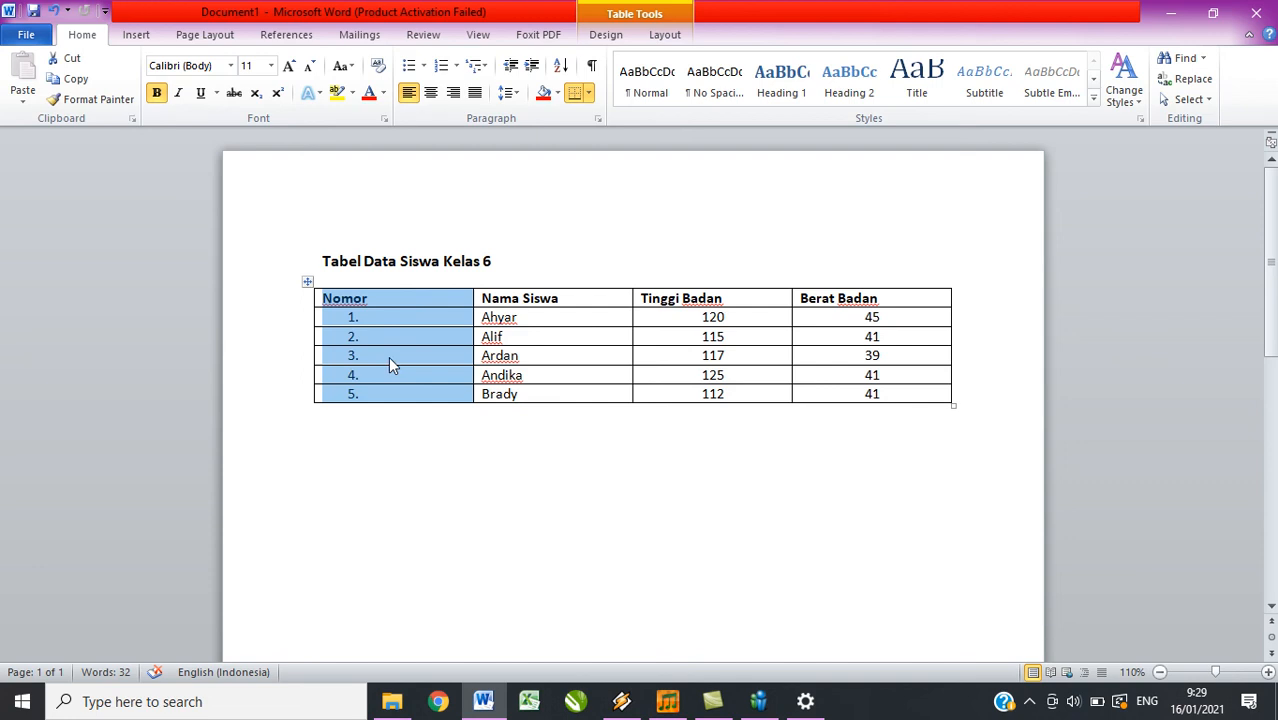
pyautogui.press('BackSpace')
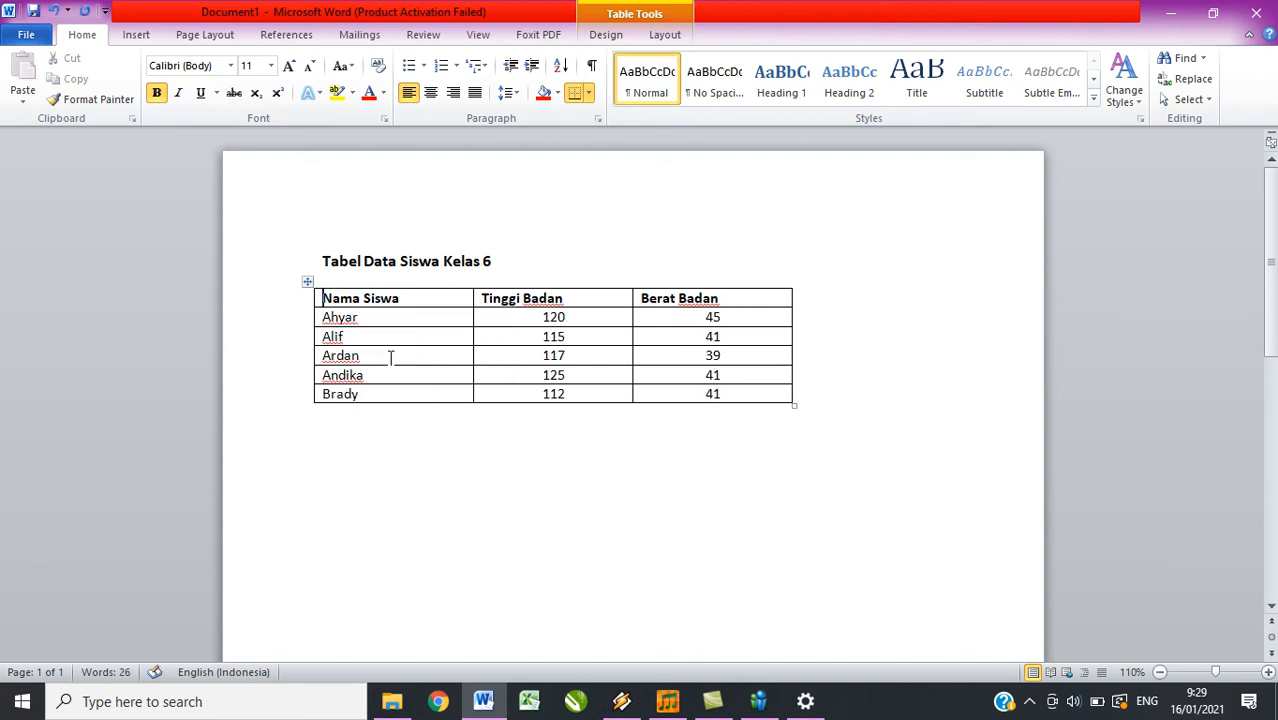
pyautogui.click(53, 11)
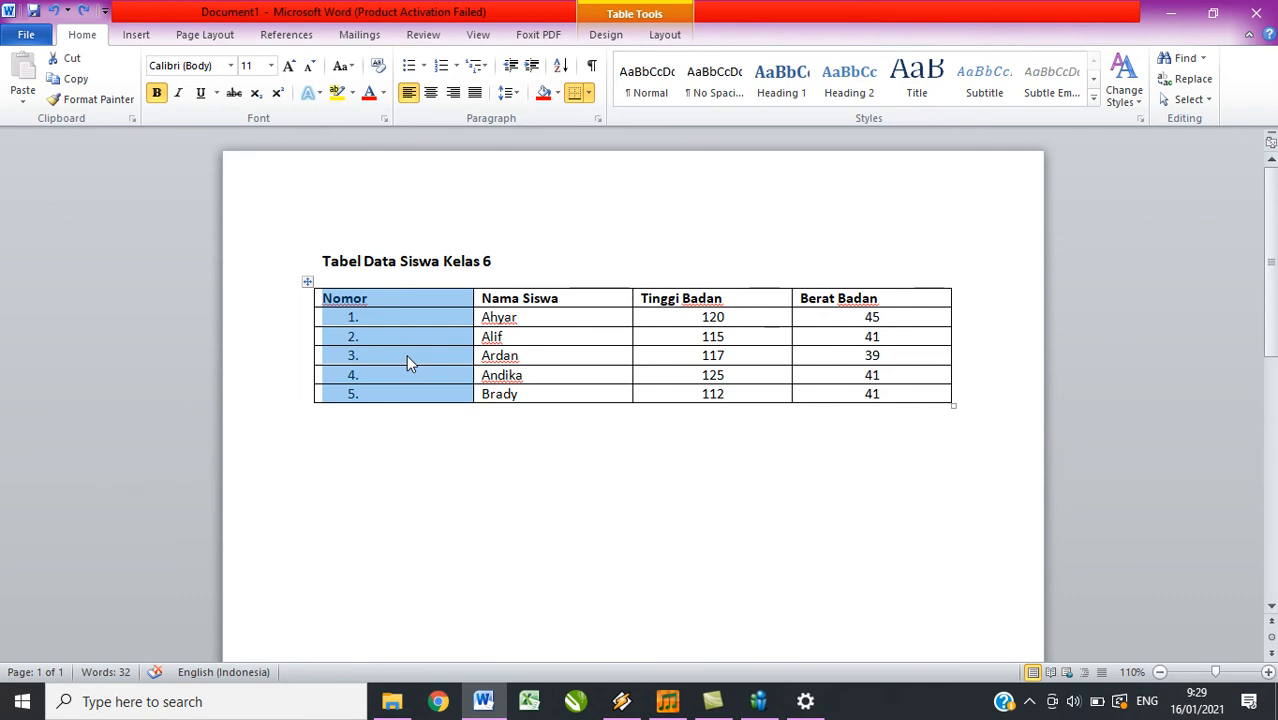
# Delete the Nomor column, including its heading and numbering, from the student table
pyautogui.rightClick(406, 355)
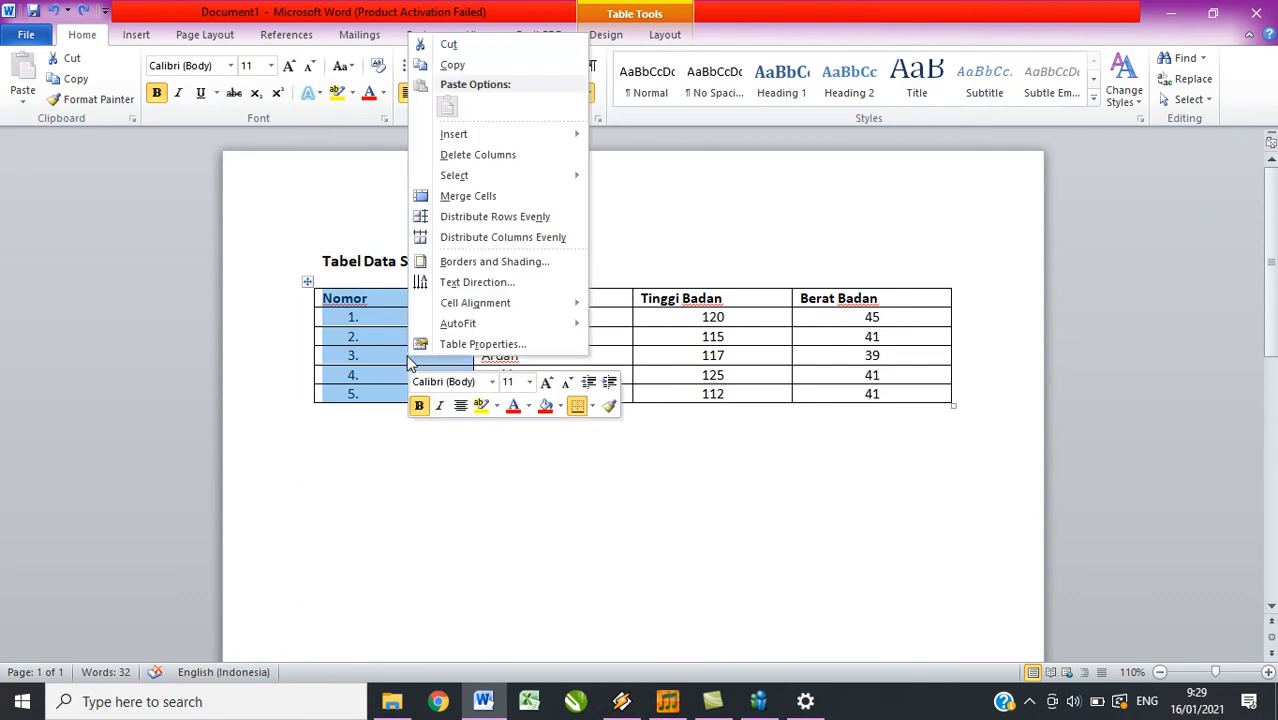
pyautogui.click(514, 157)
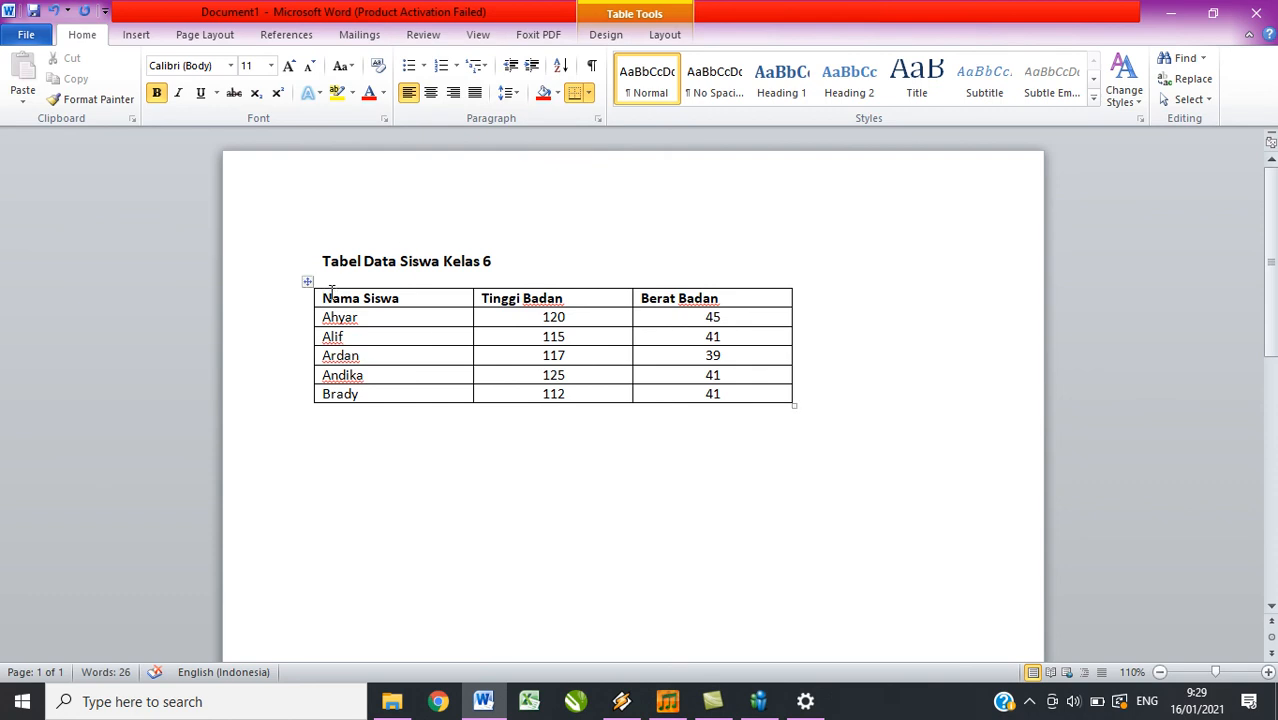
pyautogui.click(490, 549)
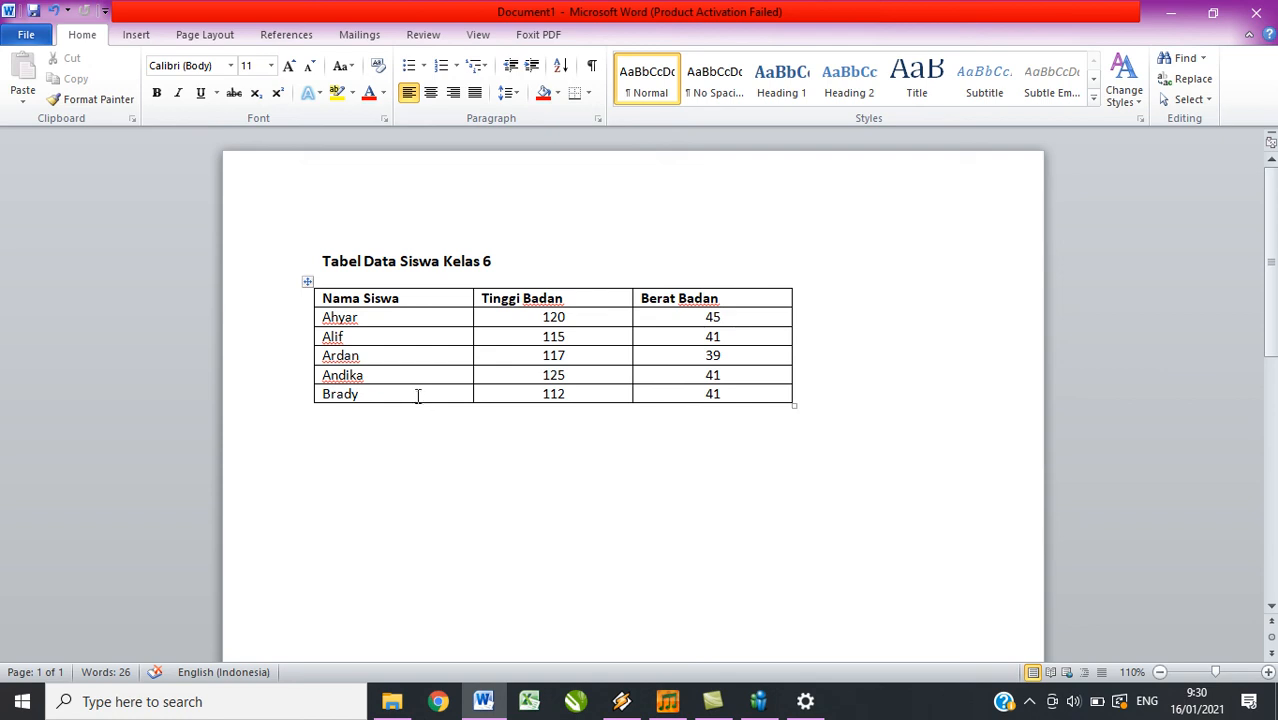
# Delete the last student's entire row from the table
pyautogui.moveTo(418, 394); pyautogui.dragTo(517, 394)
pyautogui.moveTo(604, 385); pyautogui.dragTo(608, 397)
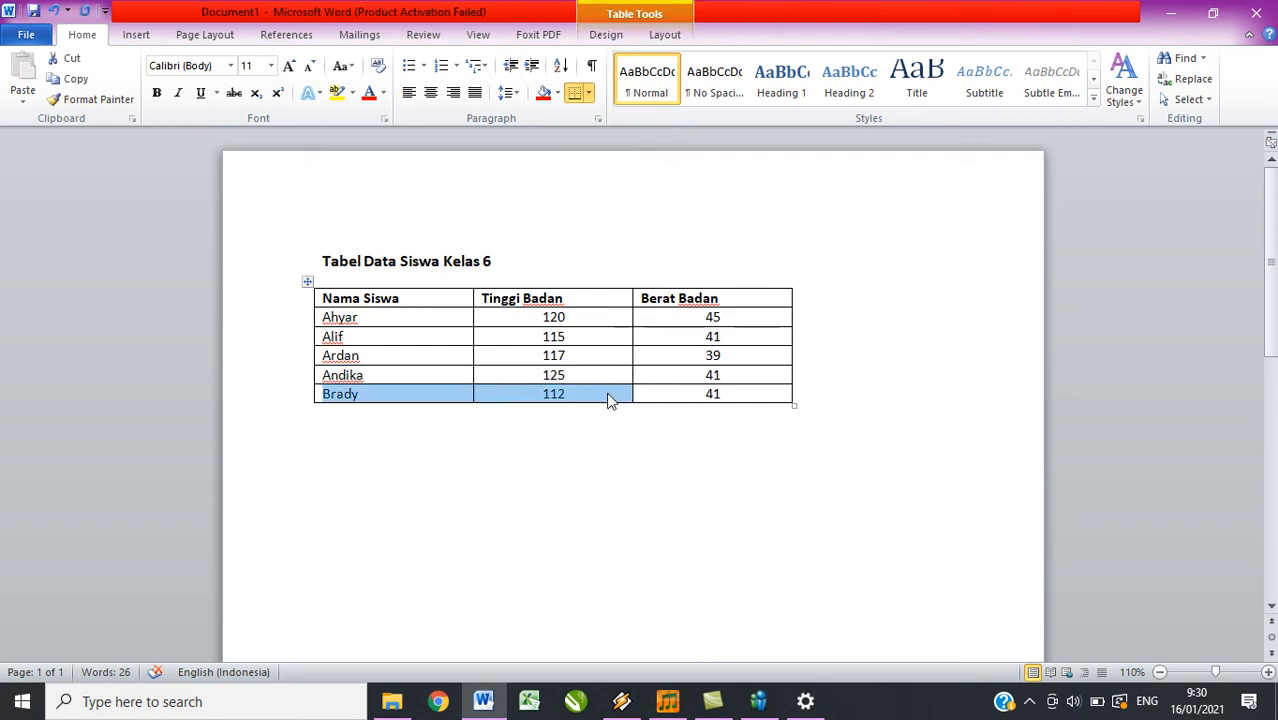
pyautogui.click(328, 433)
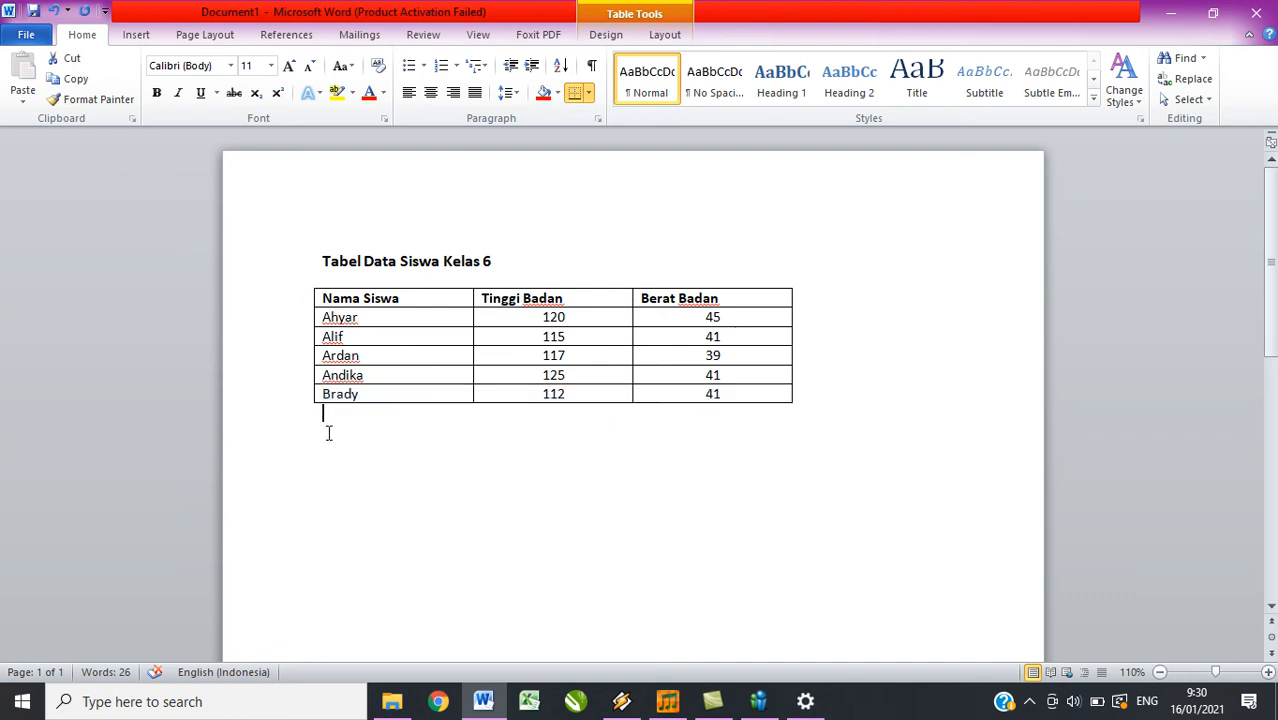
pyautogui.click(232, 400)
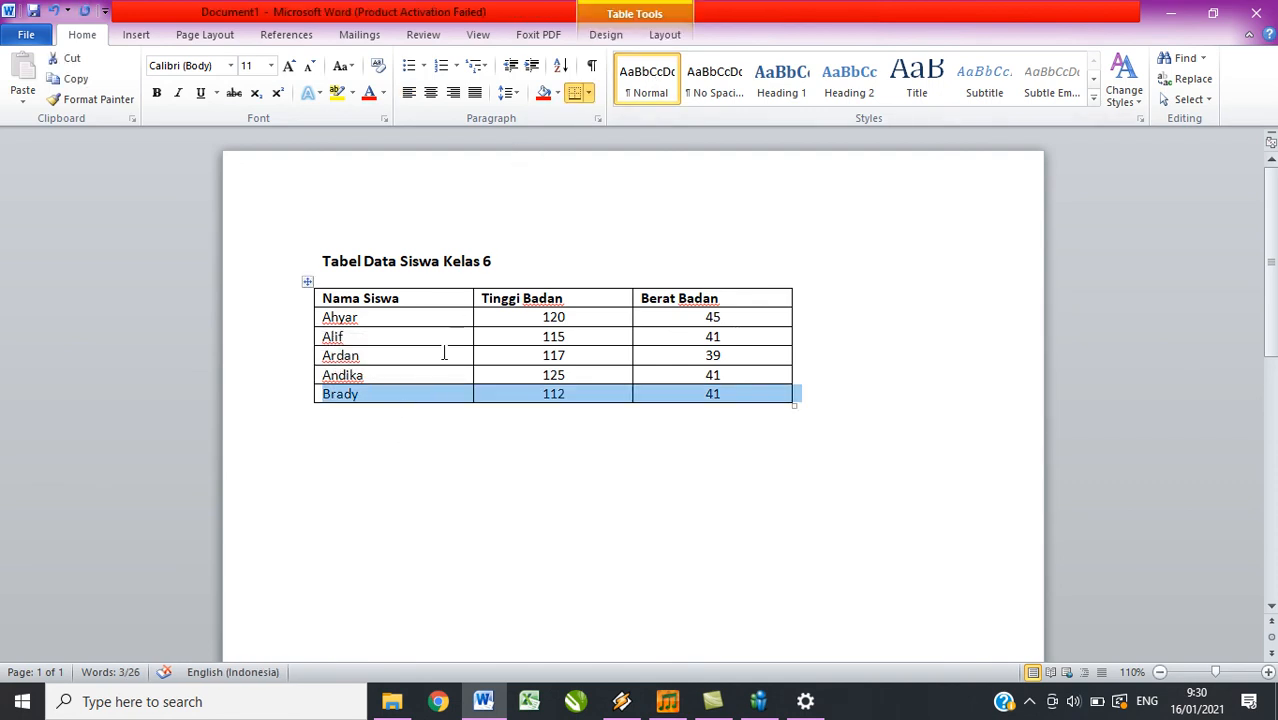
pyautogui.rightClick(418, 393)
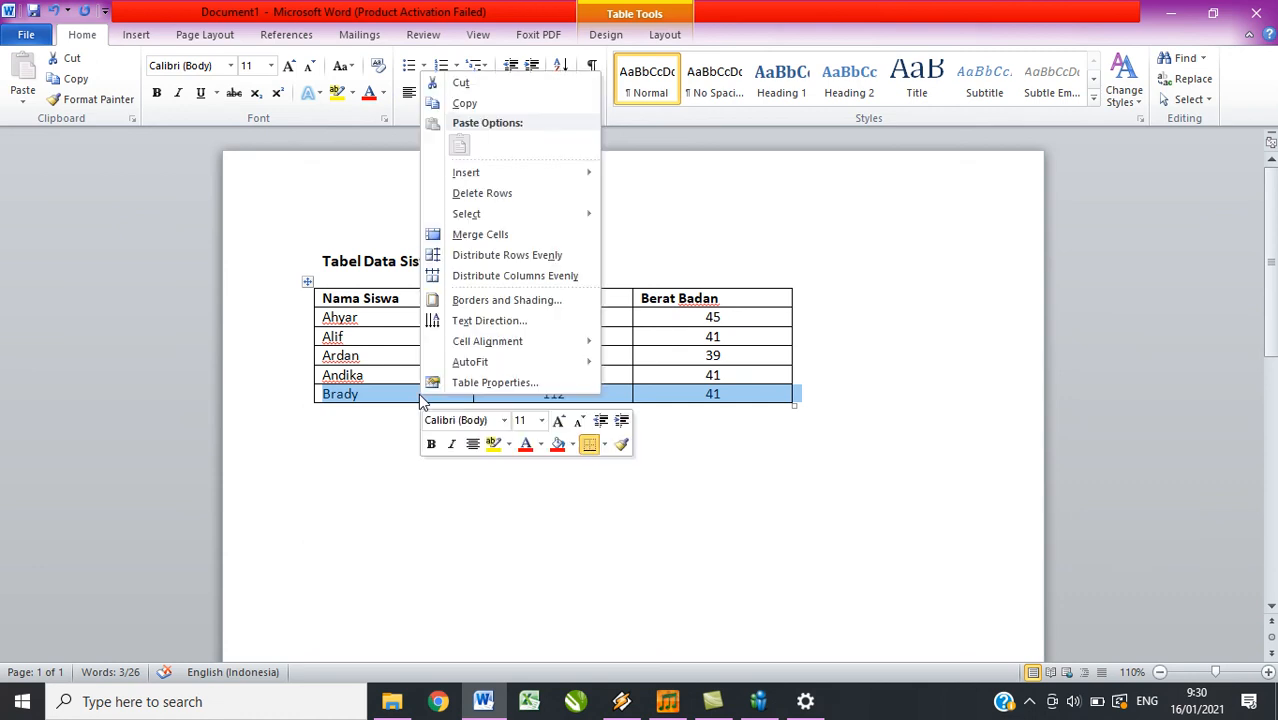
pyautogui.click(503, 200)
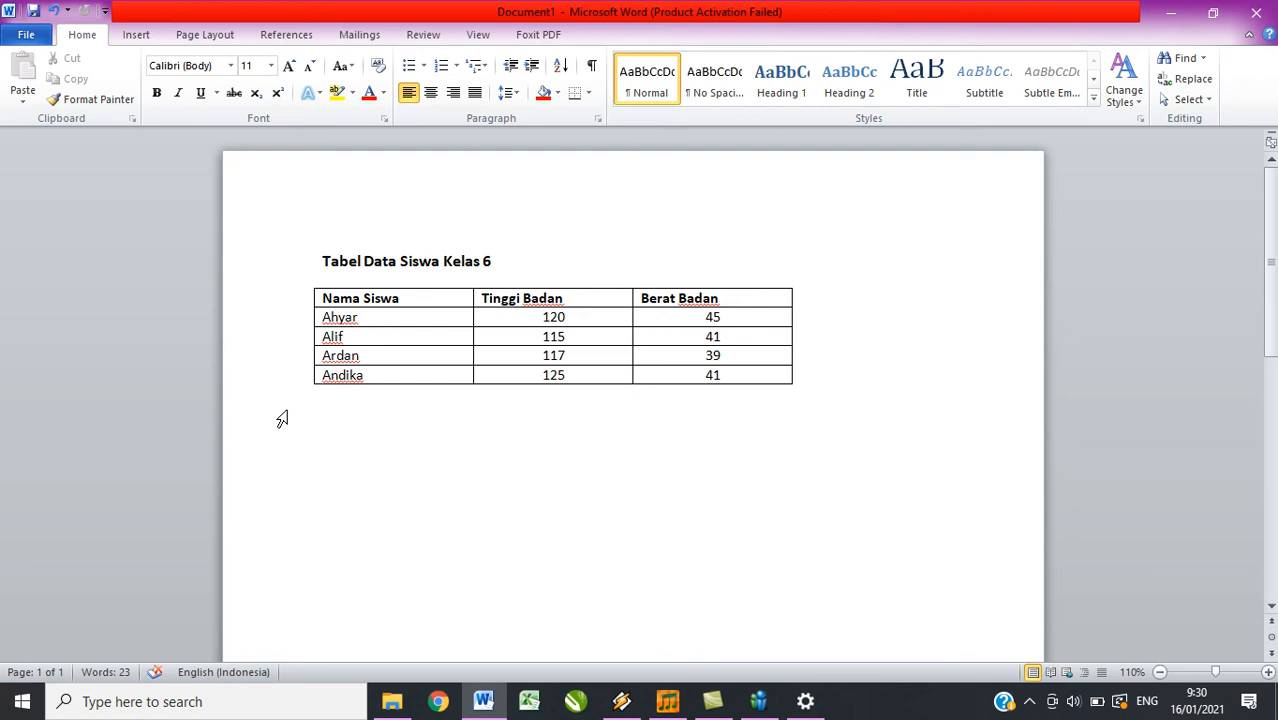
# Insert an empty row above the table's heading row
pyautogui.click(258, 300)
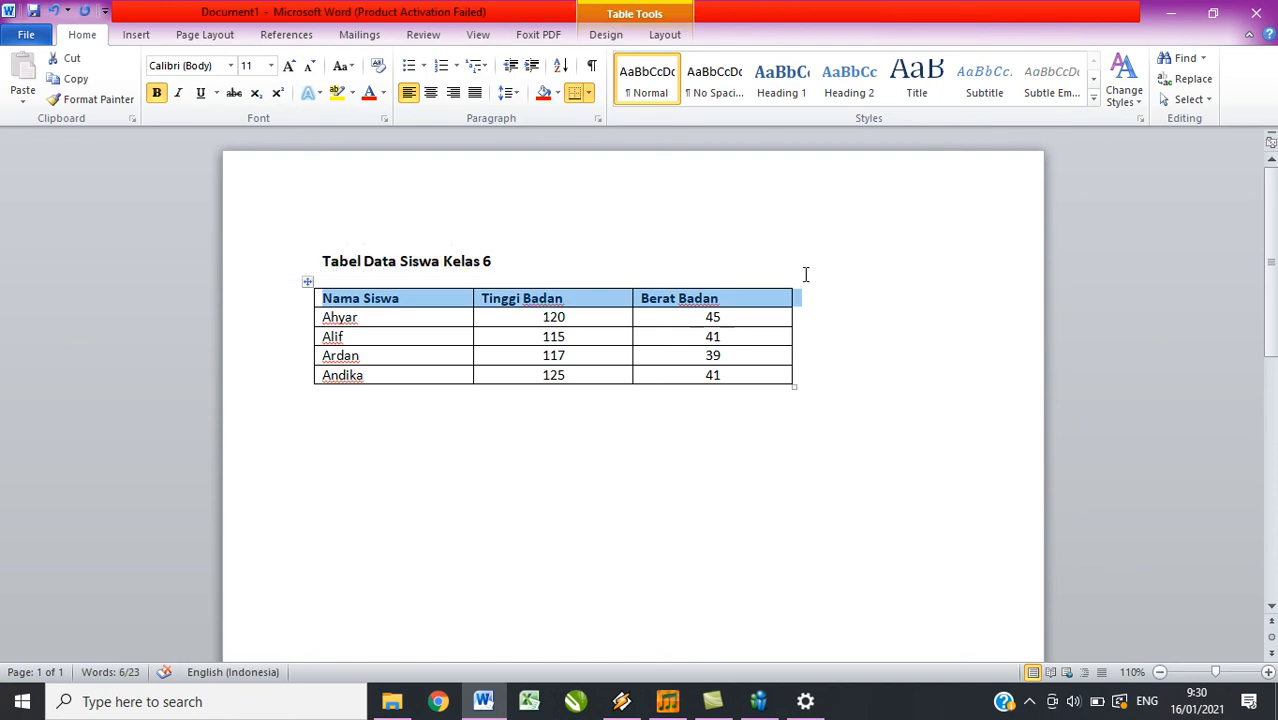
pyautogui.click(667, 34)
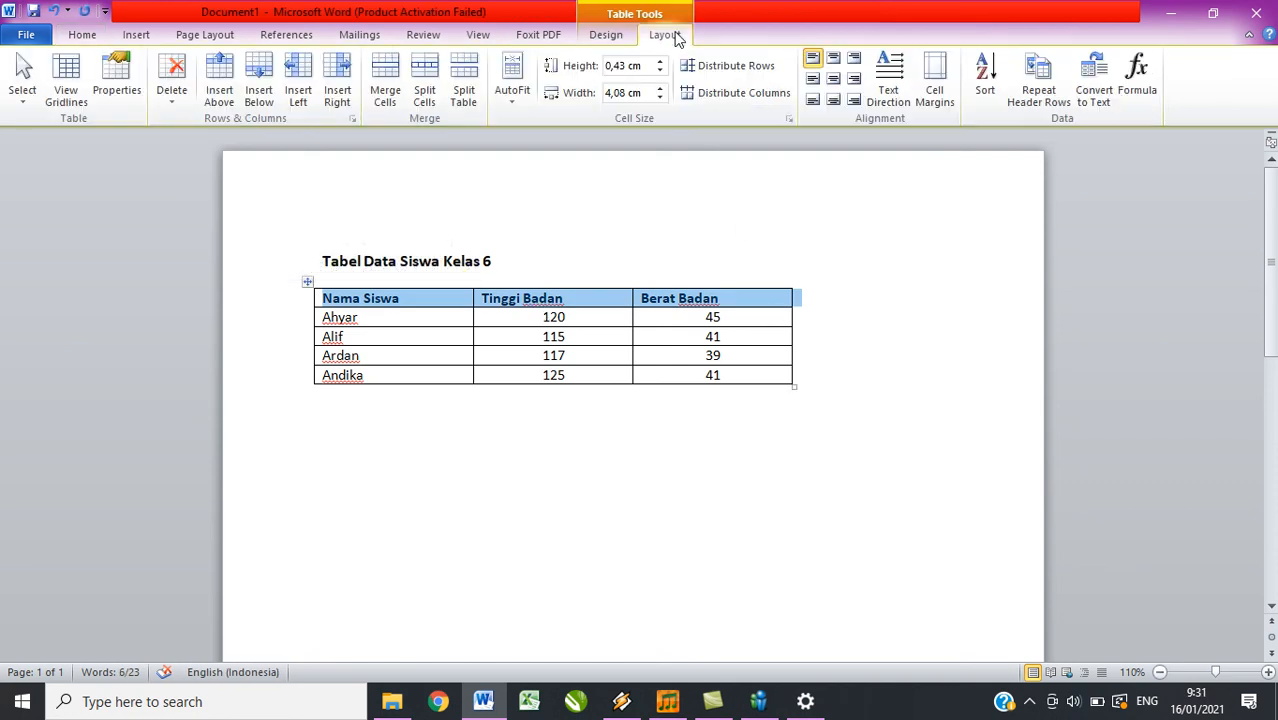
pyautogui.click(222, 100)
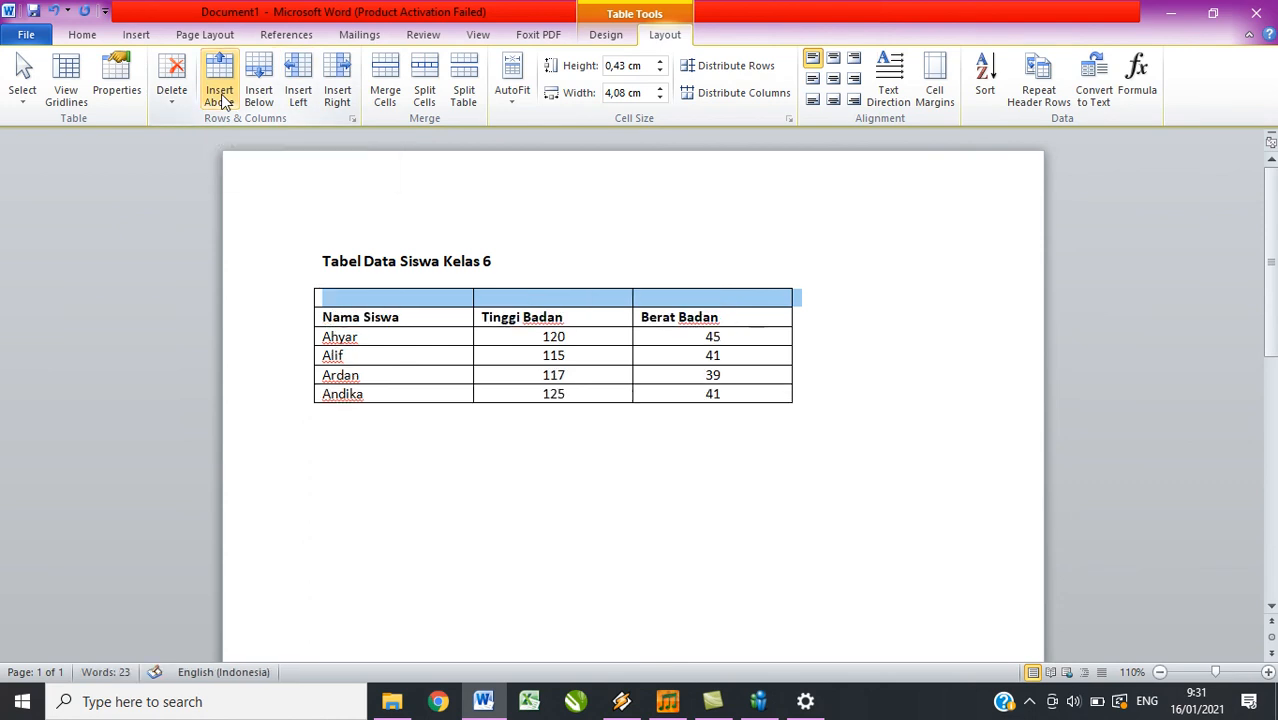
# Enter Data in the new top-row cells above the Tinggi Badan and Berat Badan headings
pyautogui.click(597, 304)
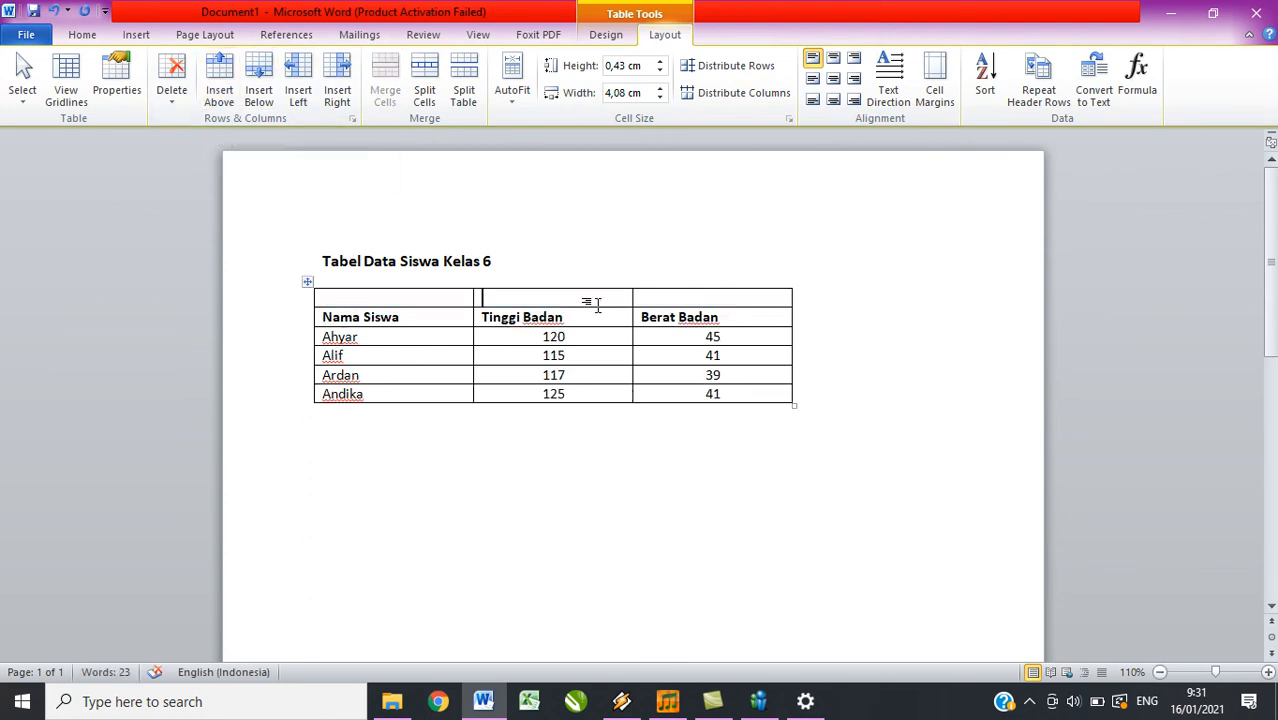
pyautogui.write('Data')
pyautogui.click(721, 299)
pyautogui.write('Data')
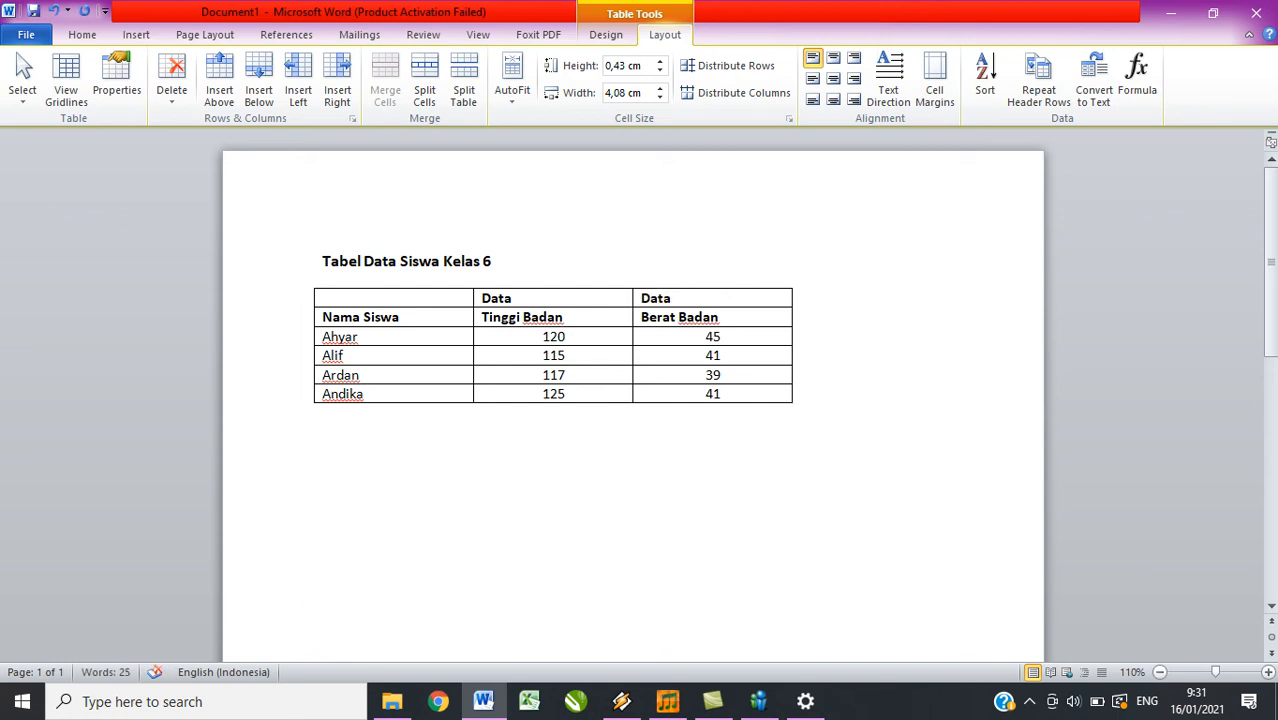
pyautogui.click(899, 399)
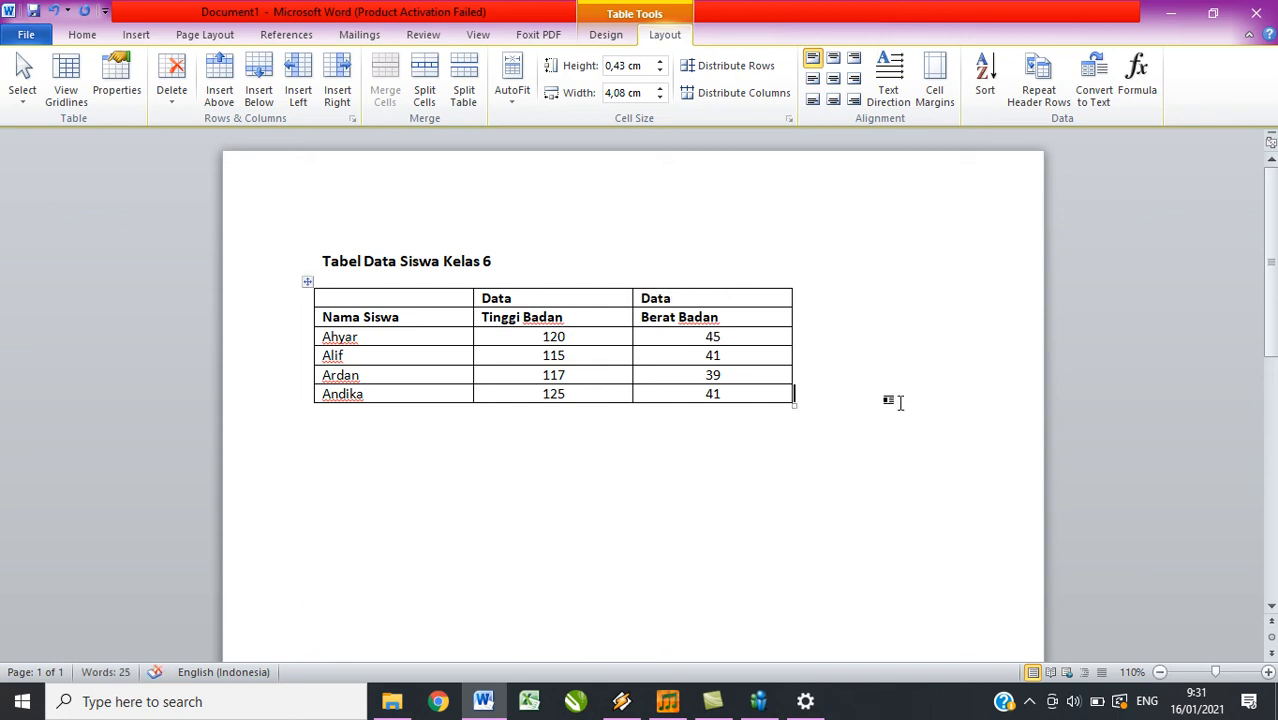
# Clear the word Data from the top-row cell above Berat Badan
pyautogui.click(572, 298)
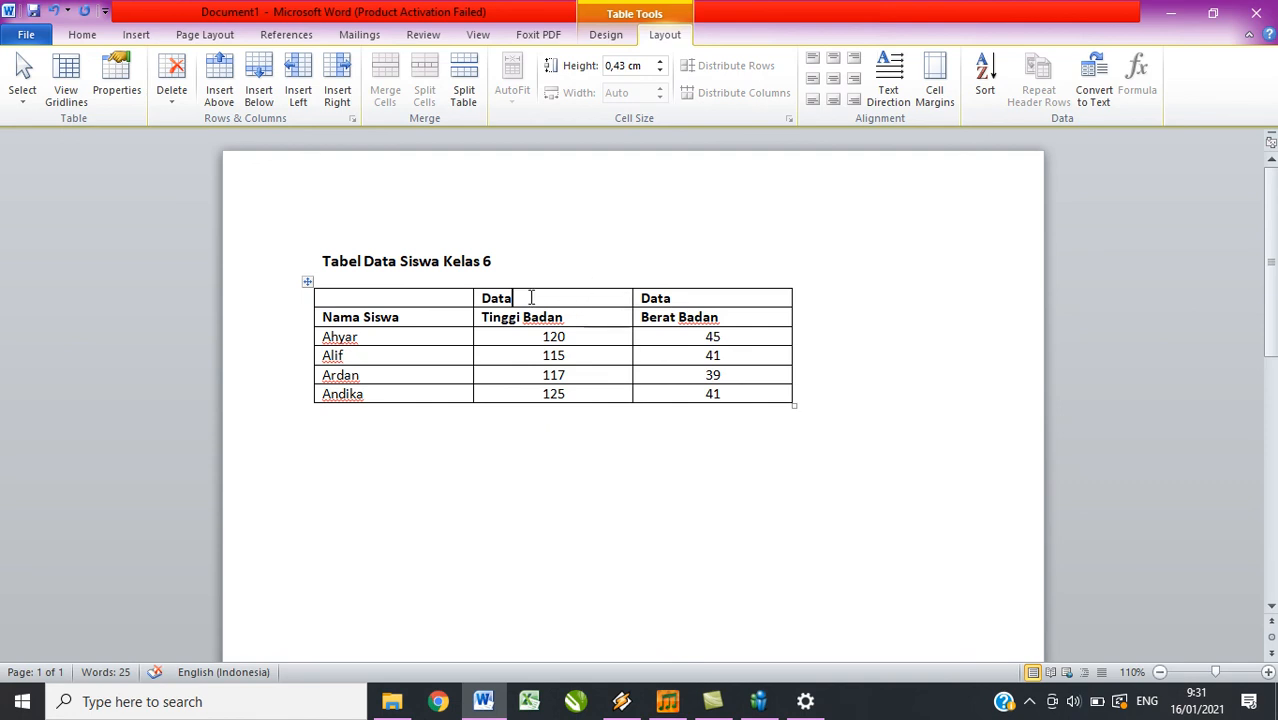
pyautogui.moveTo(571, 297); pyautogui.dragTo(684, 308)
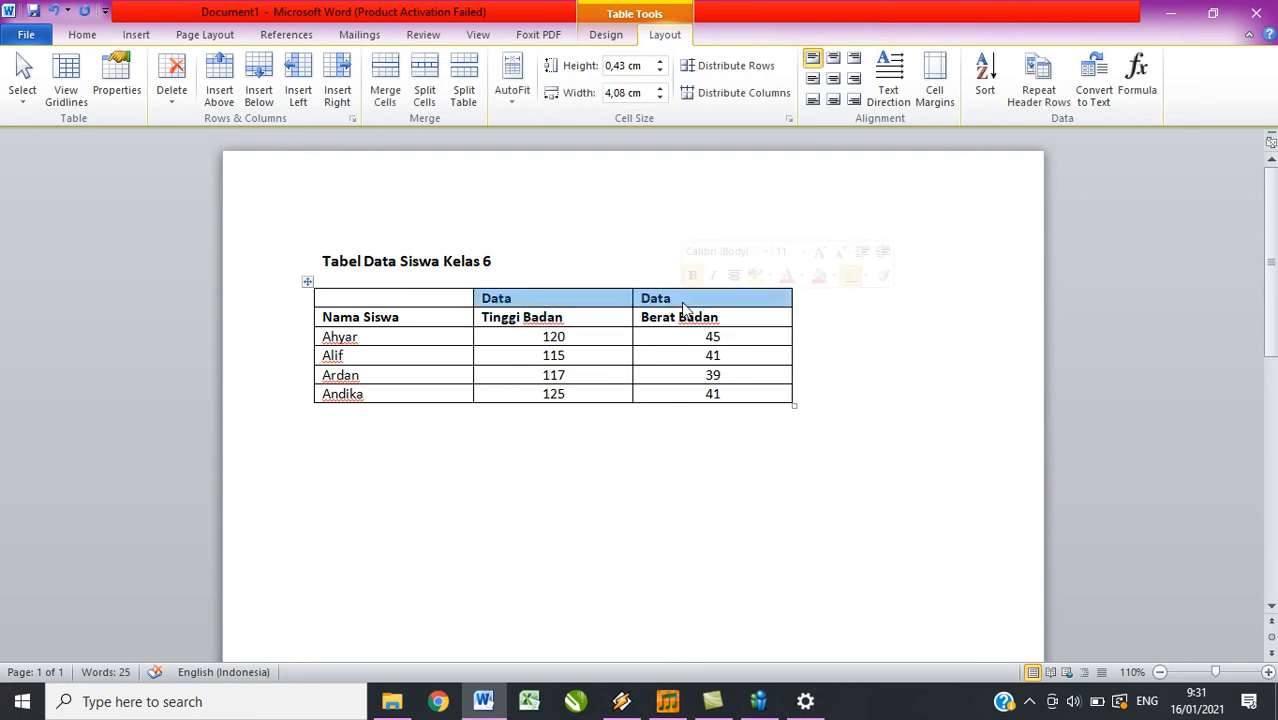
pyautogui.click(723, 300)
pyautogui.press('BackSpace')
pyautogui.press('BackSpace')
pyautogui.press('BackSpace')
pyautogui.press('BackSpace')
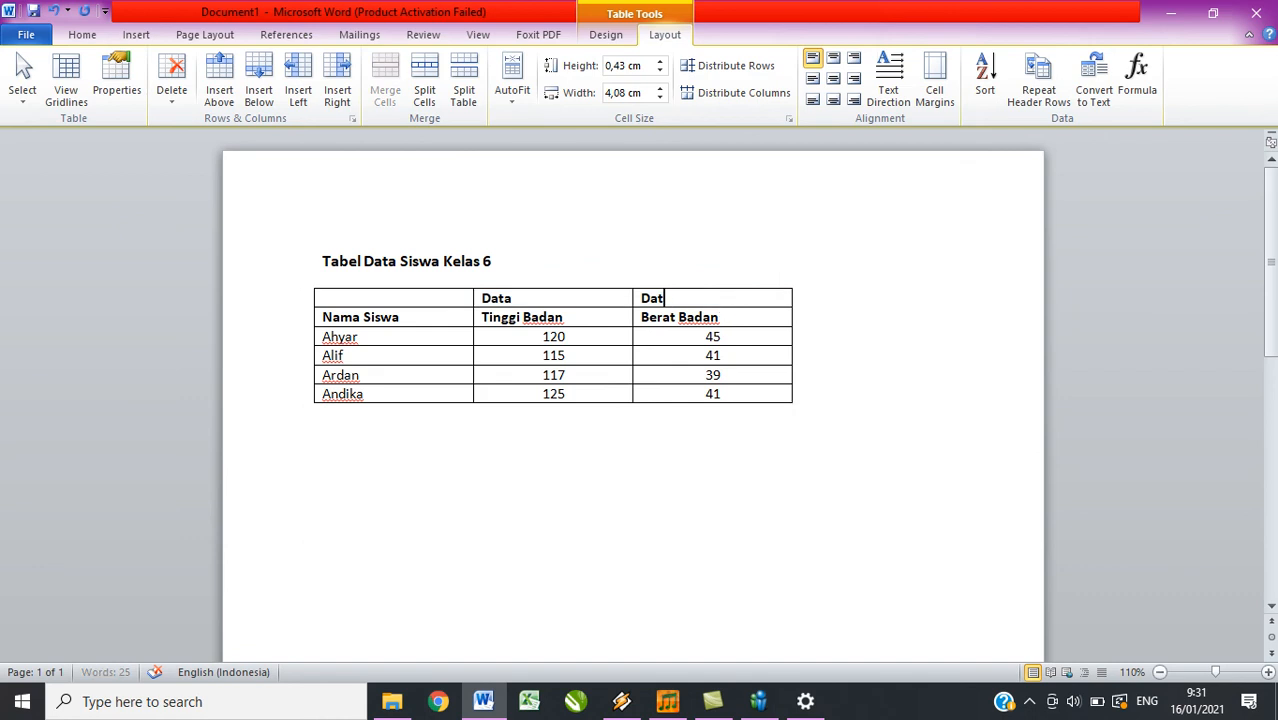
pyautogui.click(575, 270)
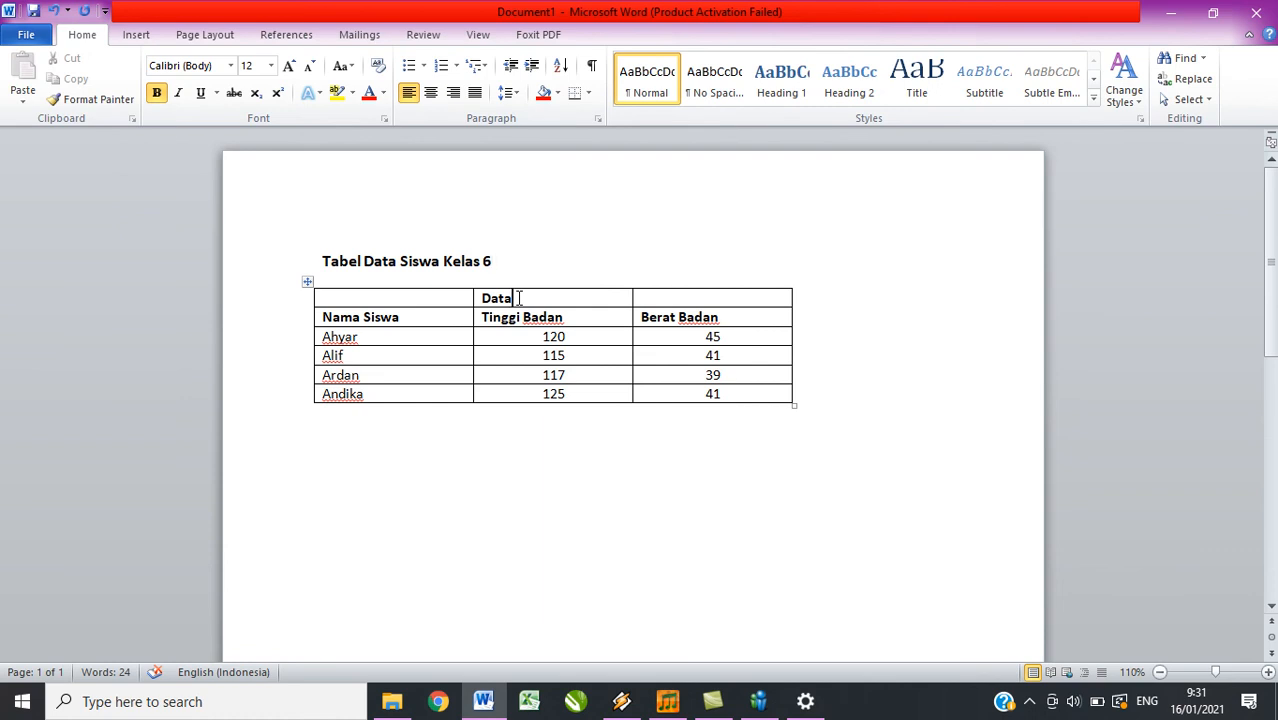
pyautogui.click(680, 297)
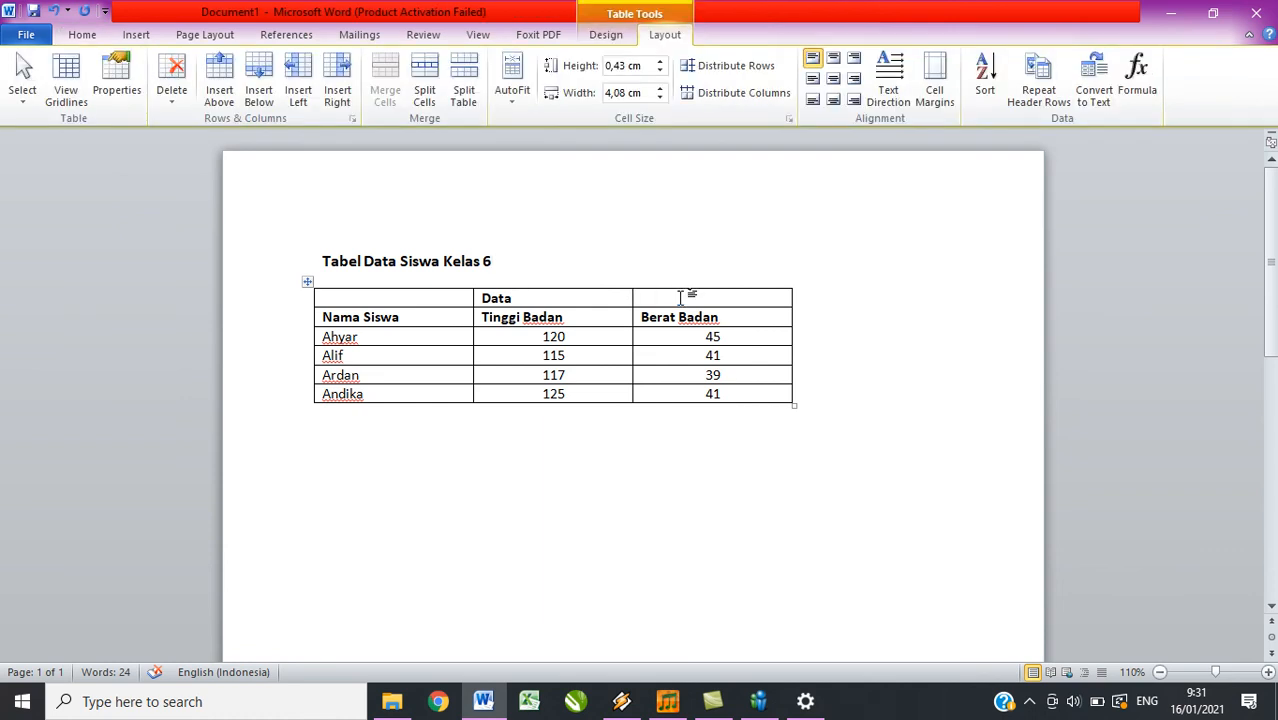
# Merge the two top-row cells above Tinggi Badan and Berat Badan and centre Data horizontally and vertically in the merged cell
pyautogui.click(532, 298)
pyautogui.moveTo(532, 298); pyautogui.dragTo(670, 305)
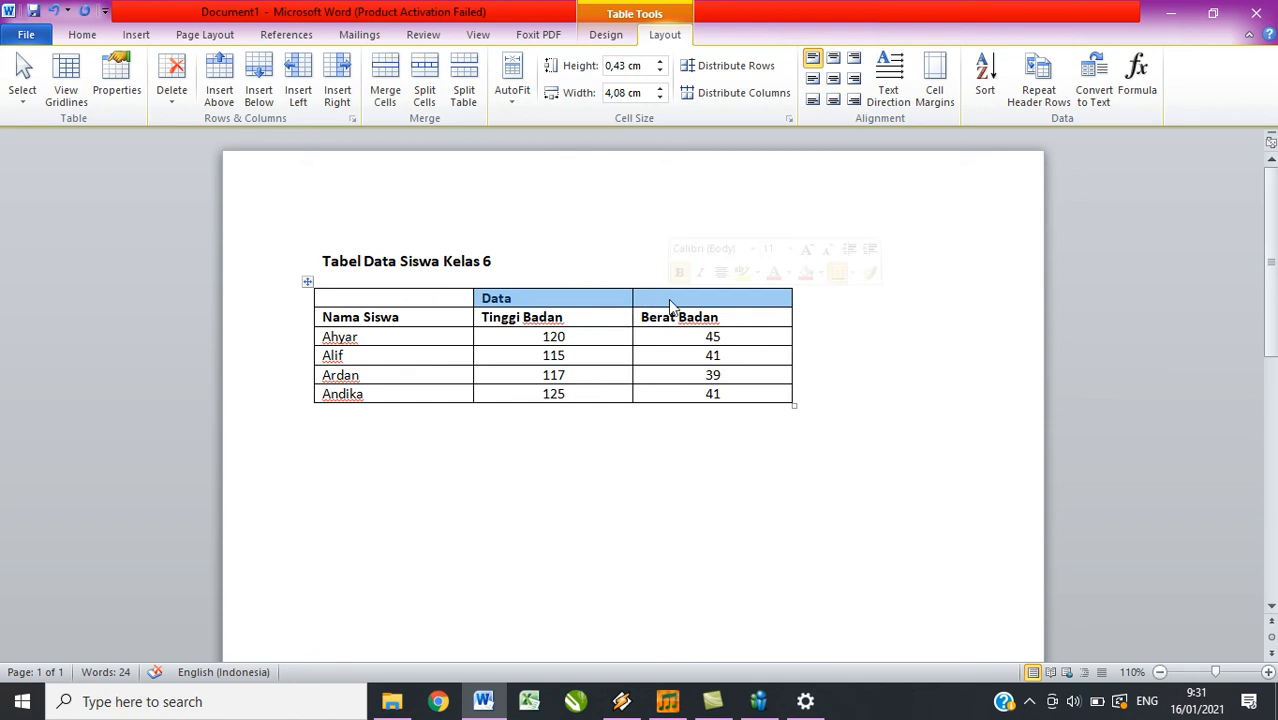
pyautogui.click(390, 93)
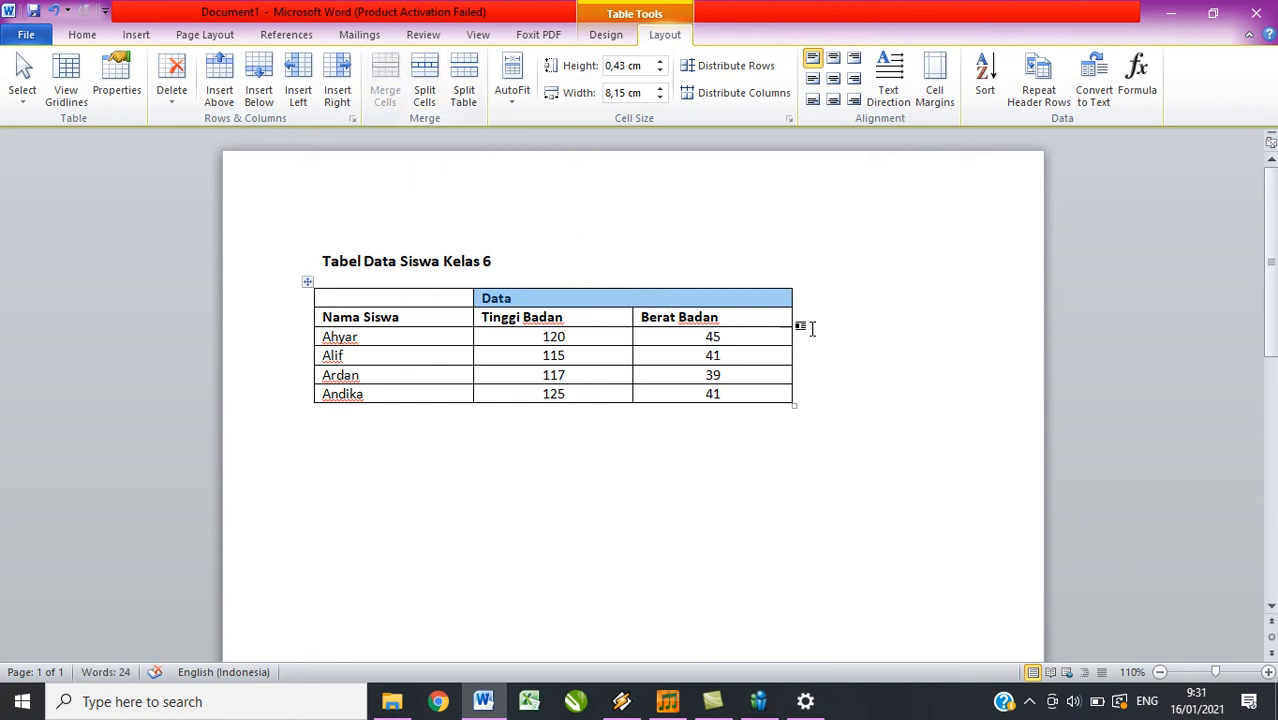
pyautogui.click(670, 296)
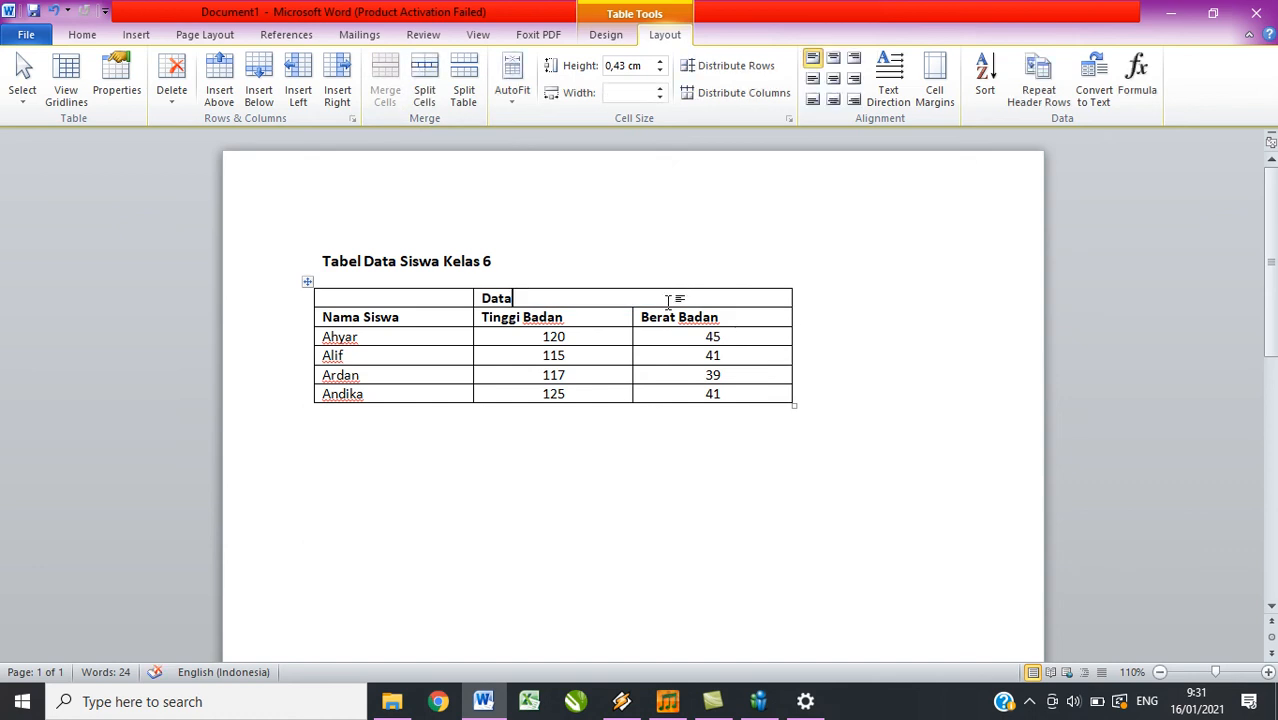
pyautogui.click(833, 78)
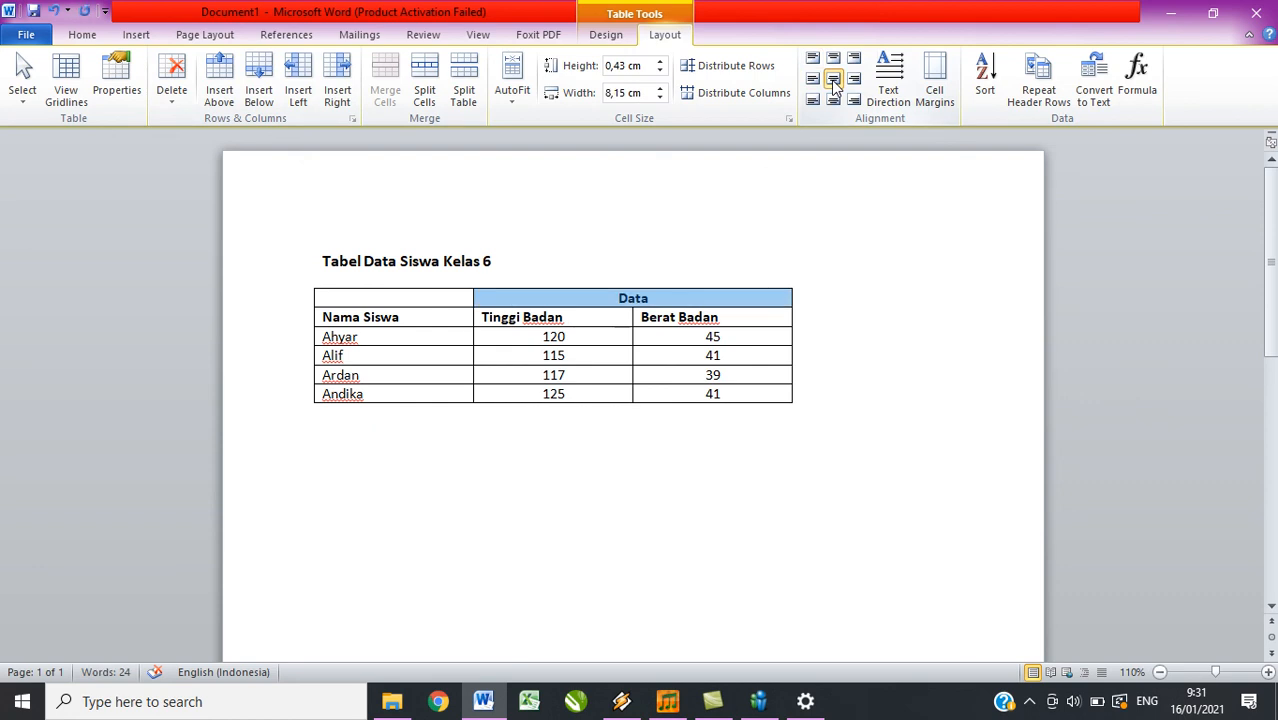
pyautogui.click(902, 300)
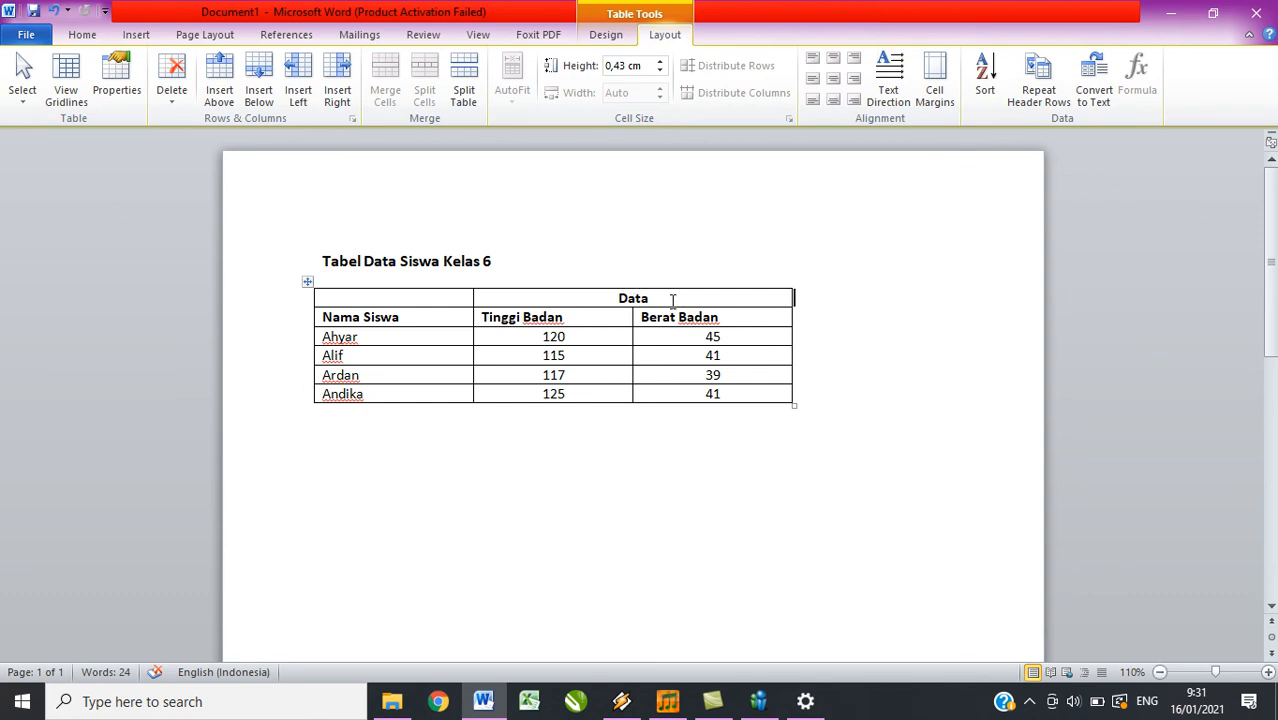
pyautogui.moveTo(647, 298); pyautogui.dragTo(602, 298)
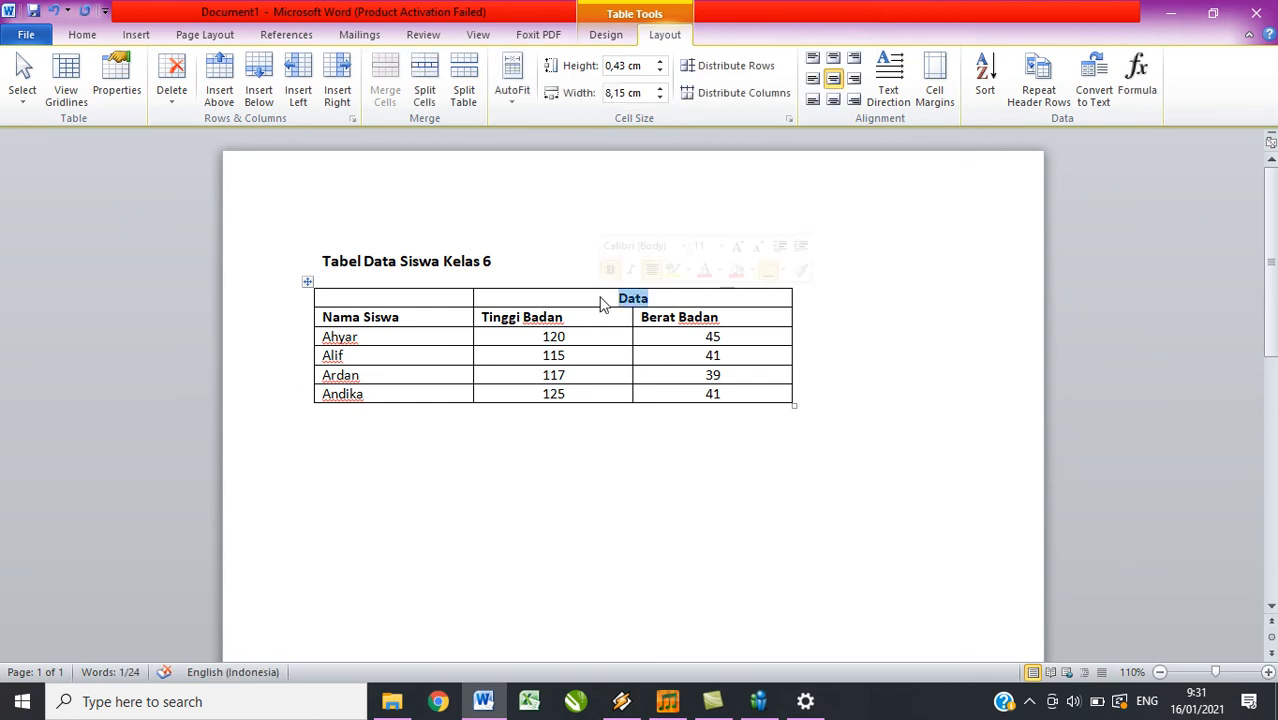
pyautogui.click(681, 303)
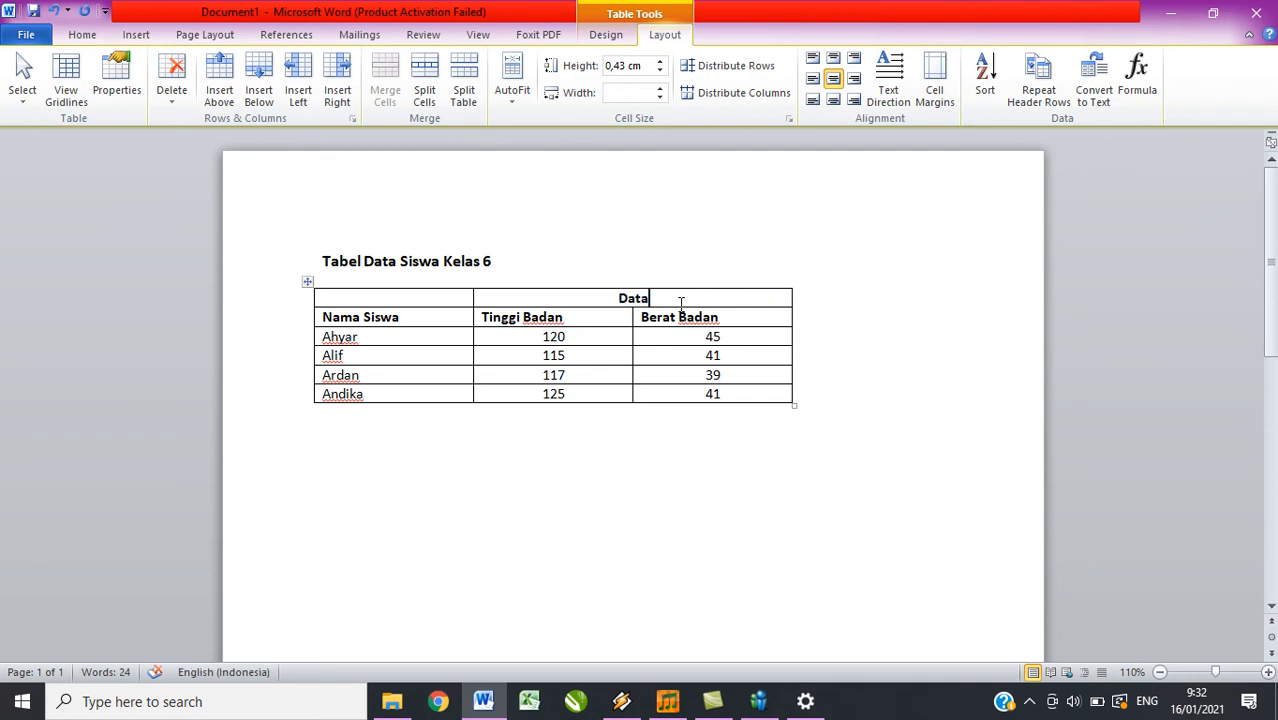
# Split the merged Data cell in the table's top row into two columns and one row
pyautogui.moveTo(655, 298); pyautogui.dragTo(599, 296)
pyautogui.click(434, 80)
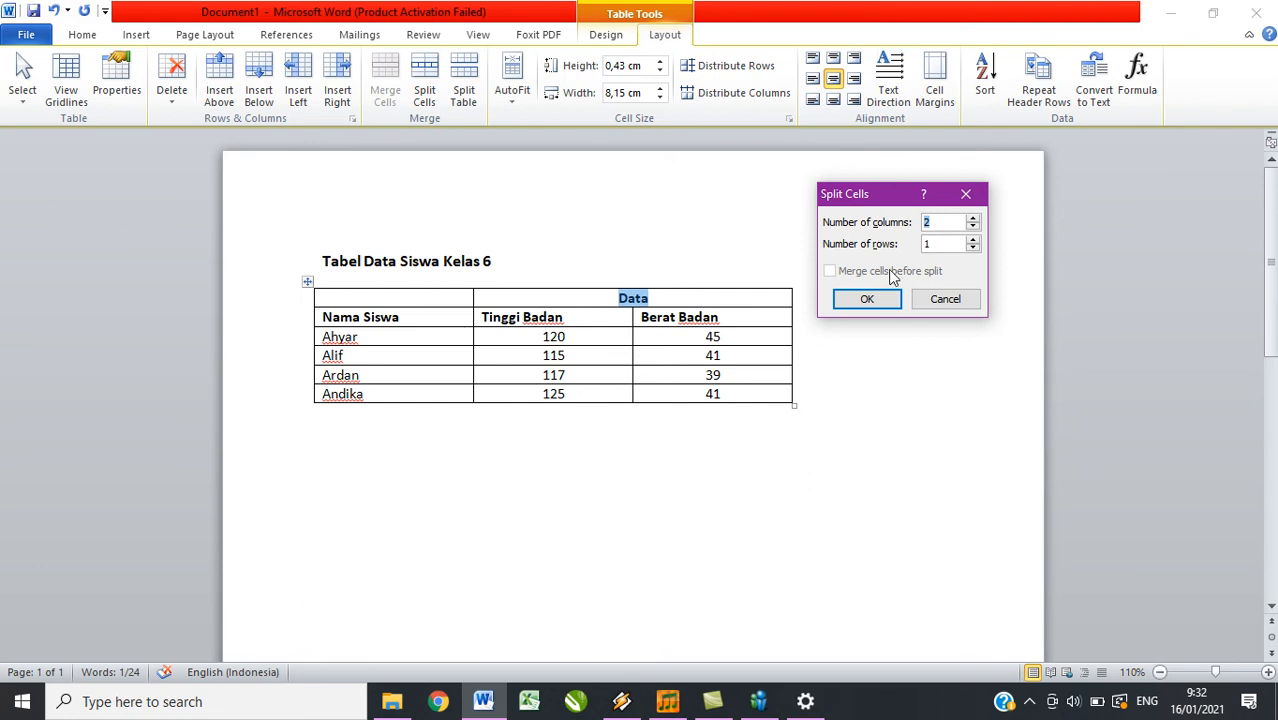
pyautogui.click(868, 300)
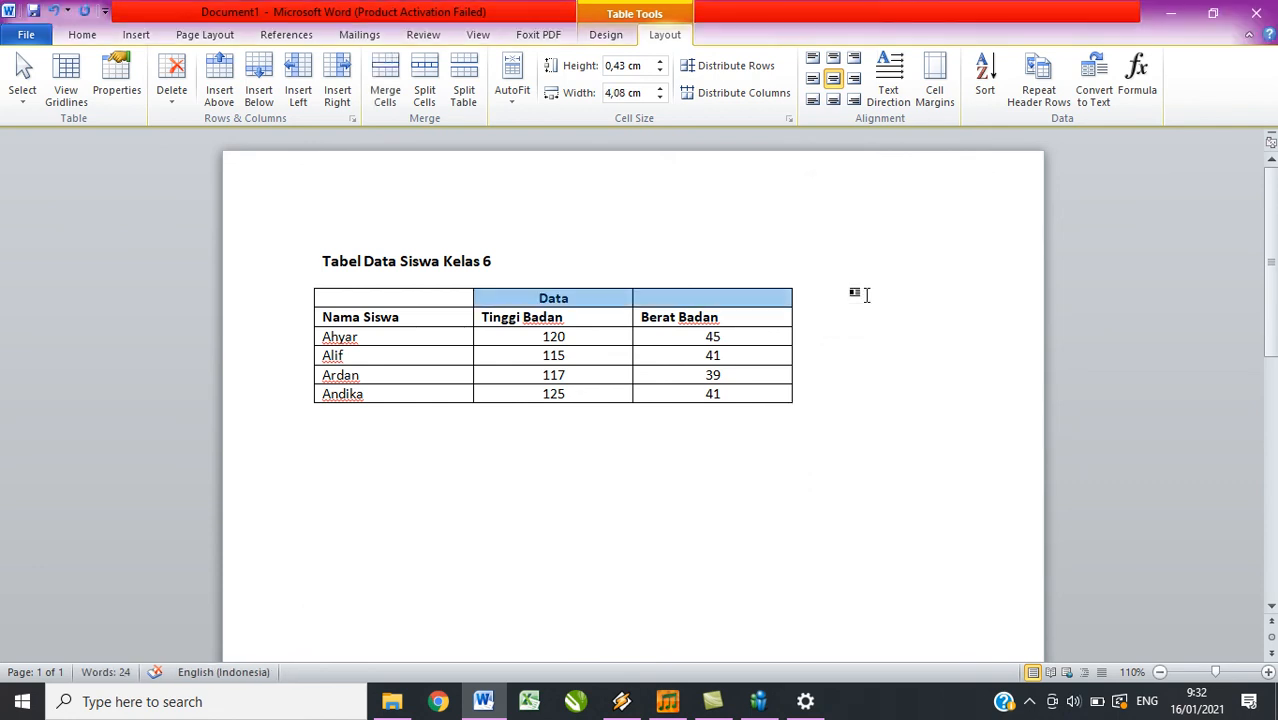
# Split the top-row cells above Tinggi Badan and Berat Badan into four columns and one row, merging them before the split
pyautogui.click(424, 88)
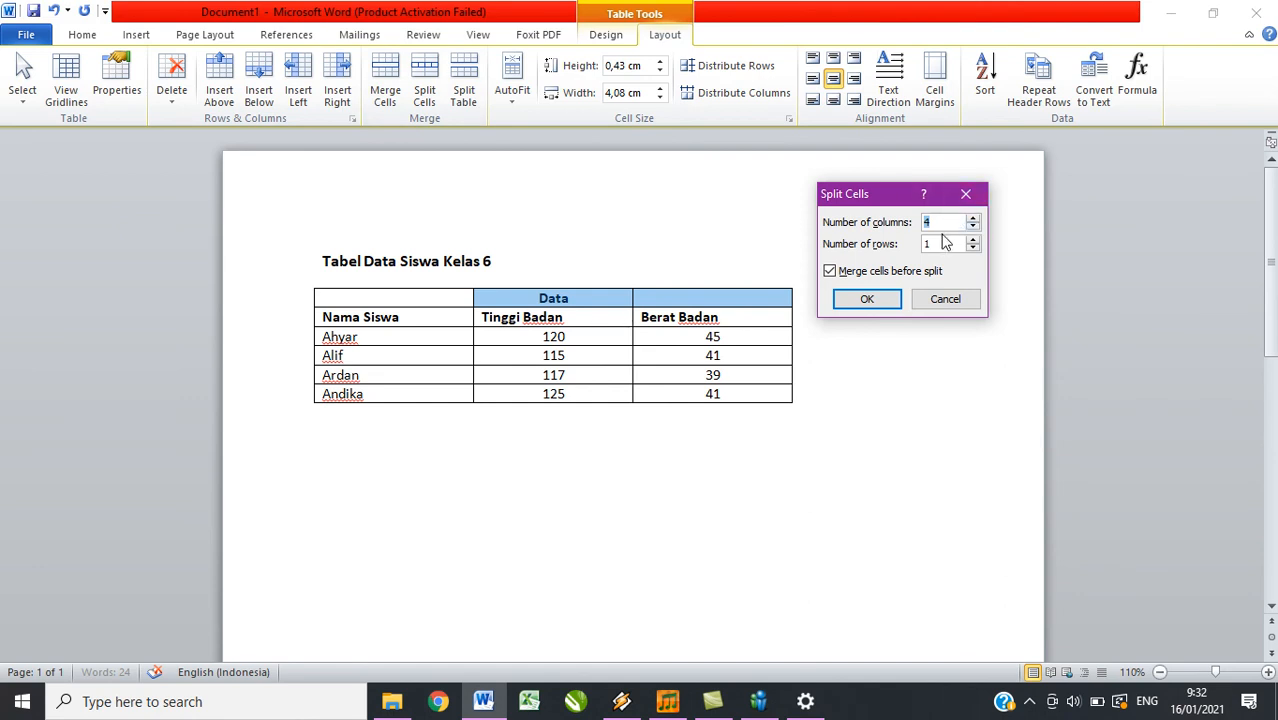
pyautogui.click(877, 297)
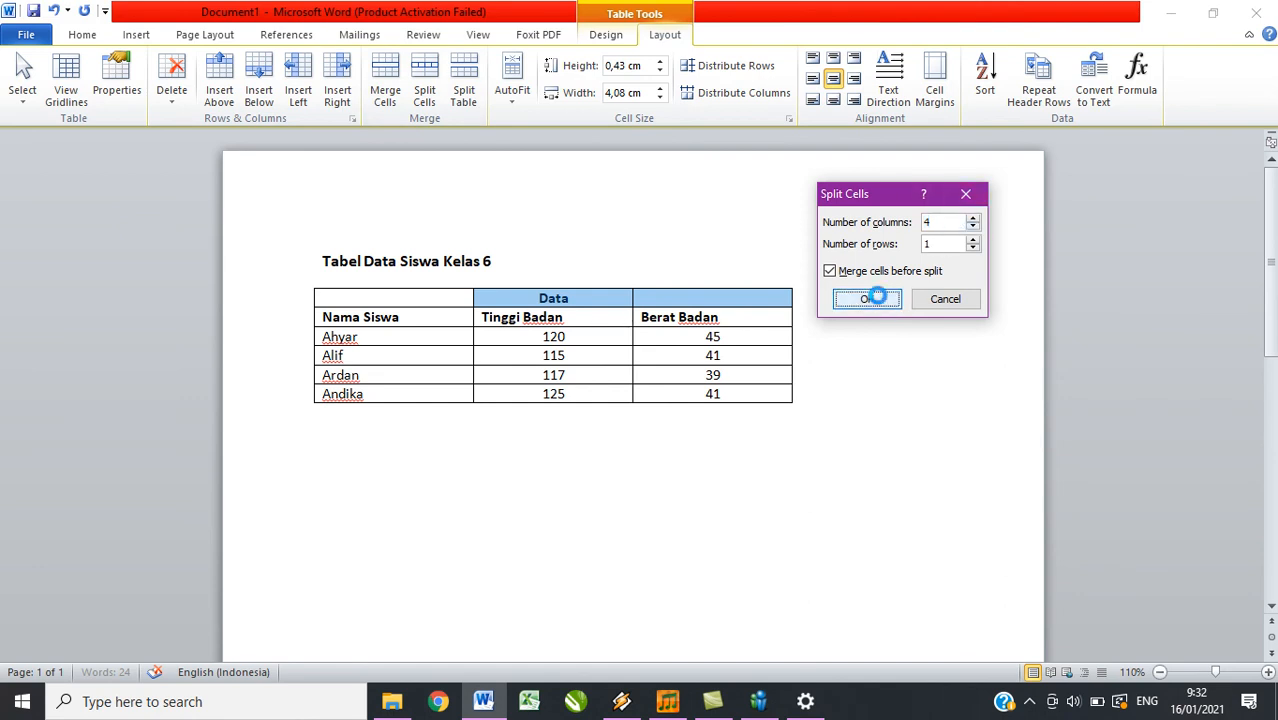
pyautogui.click(876, 294)
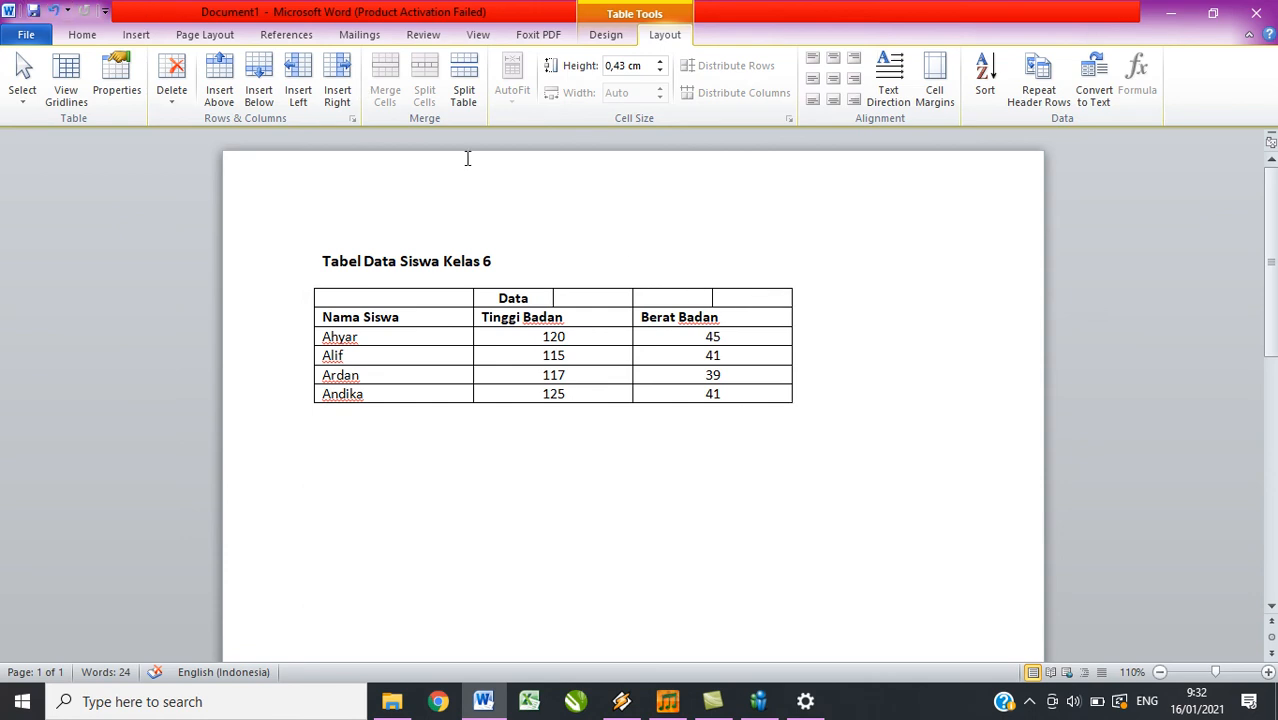
# Merge the four top-row cells above Tinggi Badan and Berat Badan into a single Data cell
pyautogui.moveTo(540, 298); pyautogui.dragTo(722, 294)
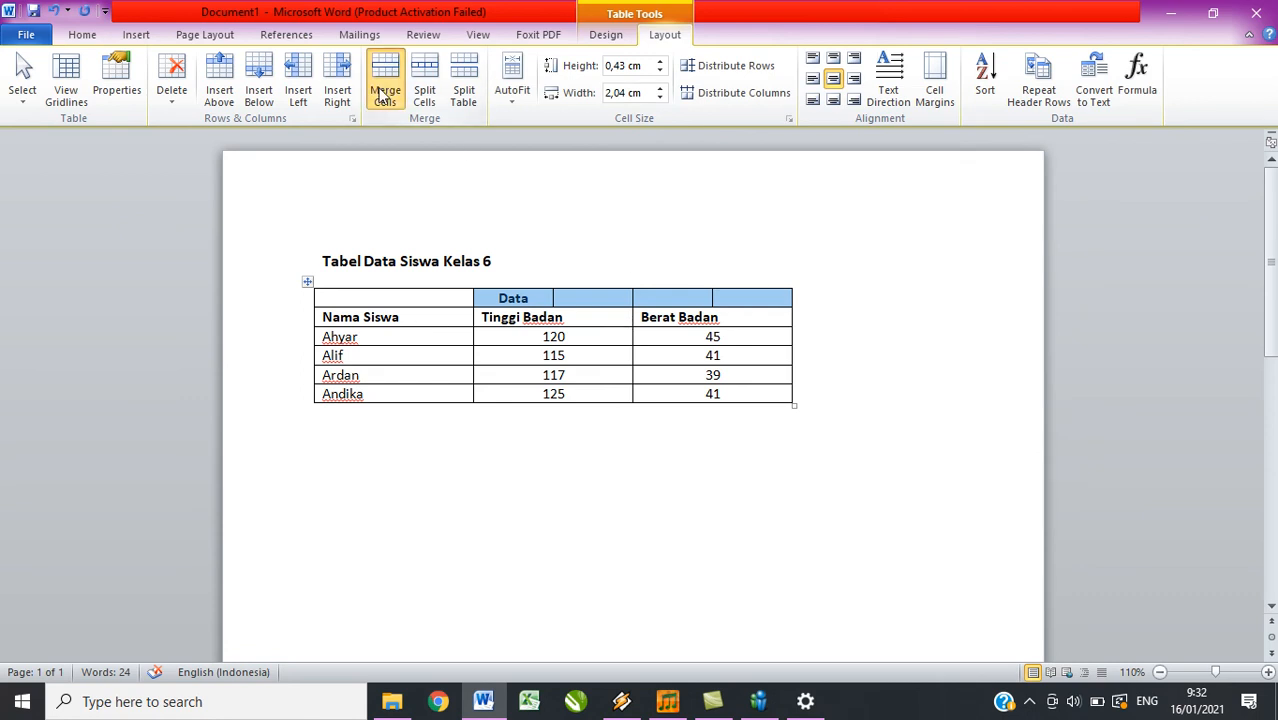
pyautogui.click(380, 92)
pyautogui.click(918, 291)
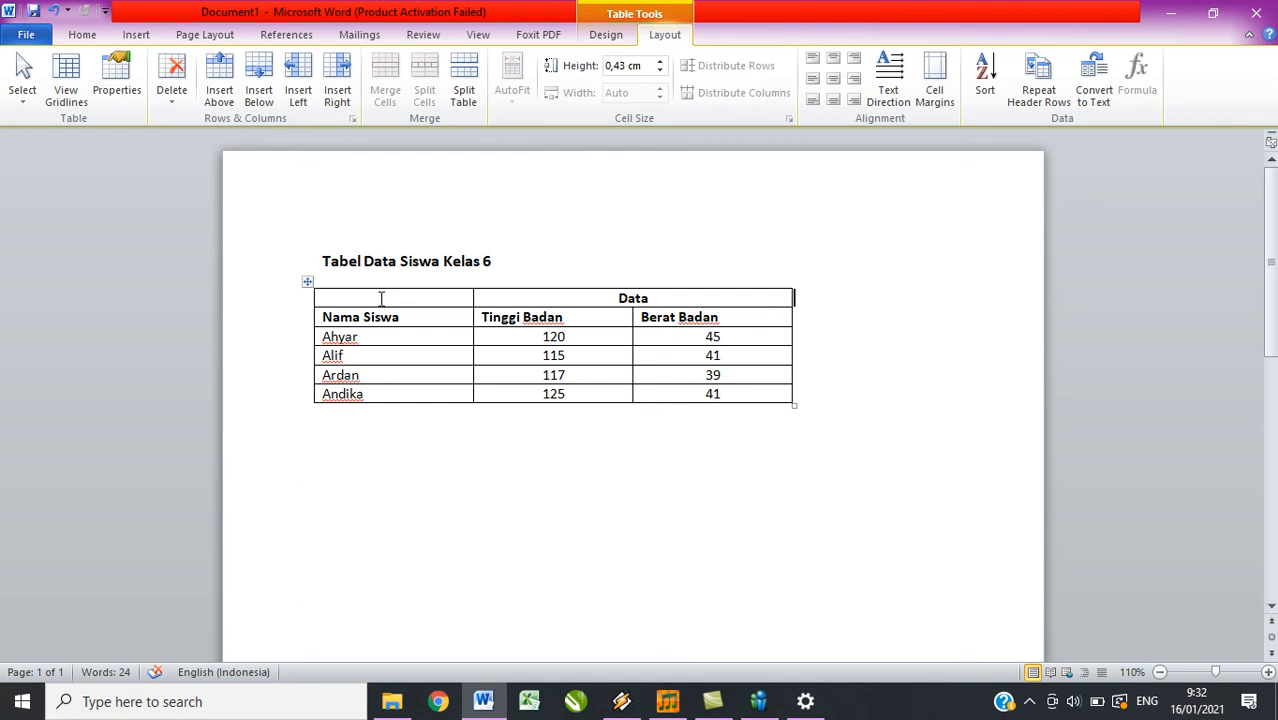
# Merge the Nama Siswa cell with the empty cell above it and centre its text horizontally and vertically
pyautogui.moveTo(381, 298); pyautogui.dragTo(414, 317)
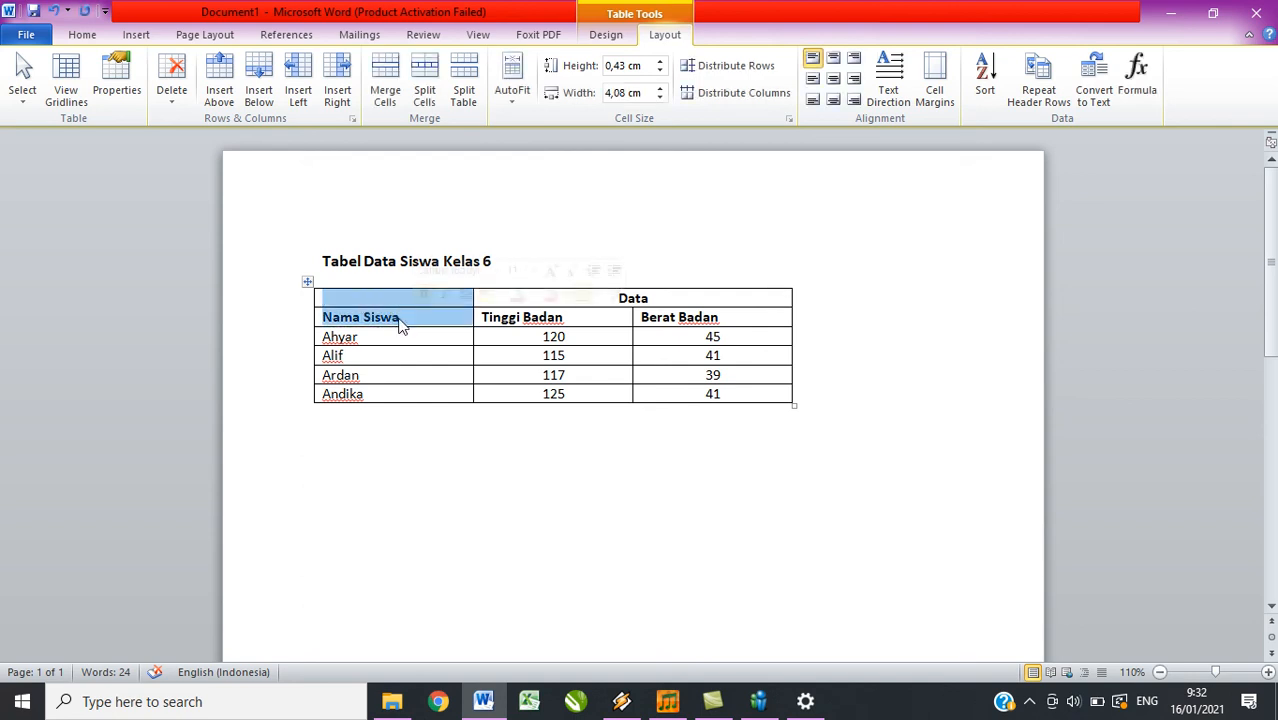
pyautogui.click(385, 95)
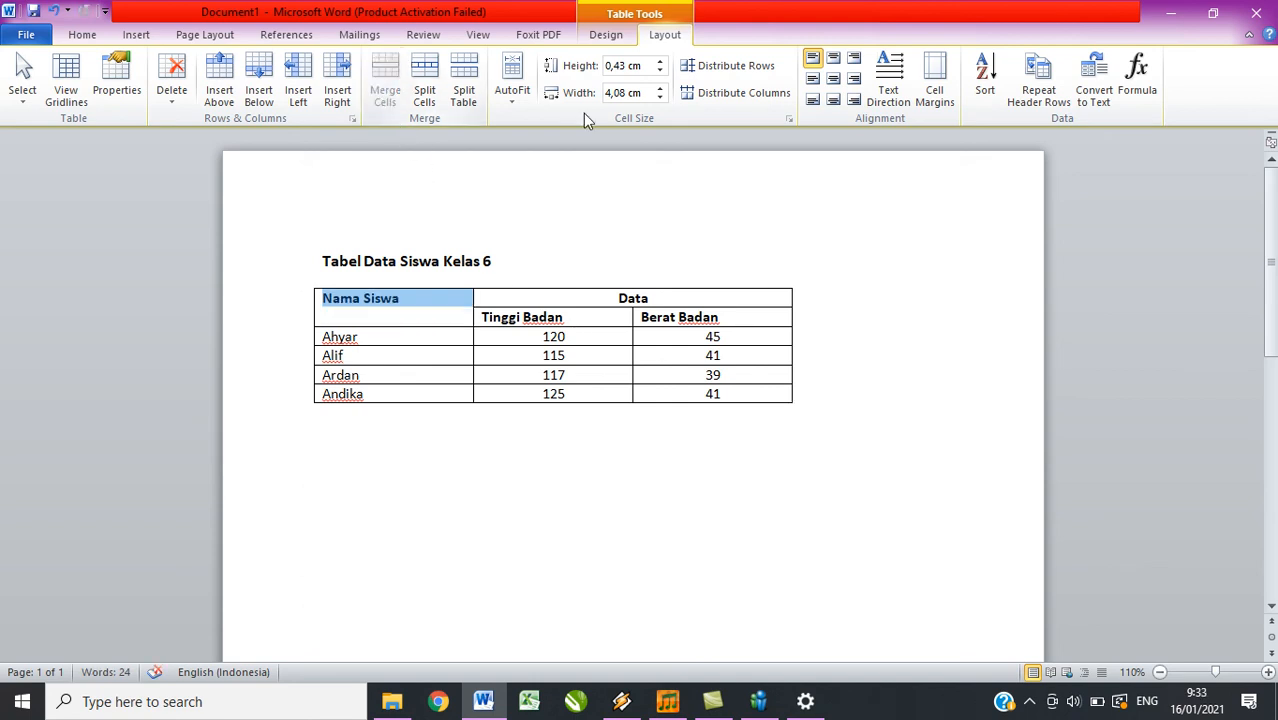
pyautogui.click(833, 80)
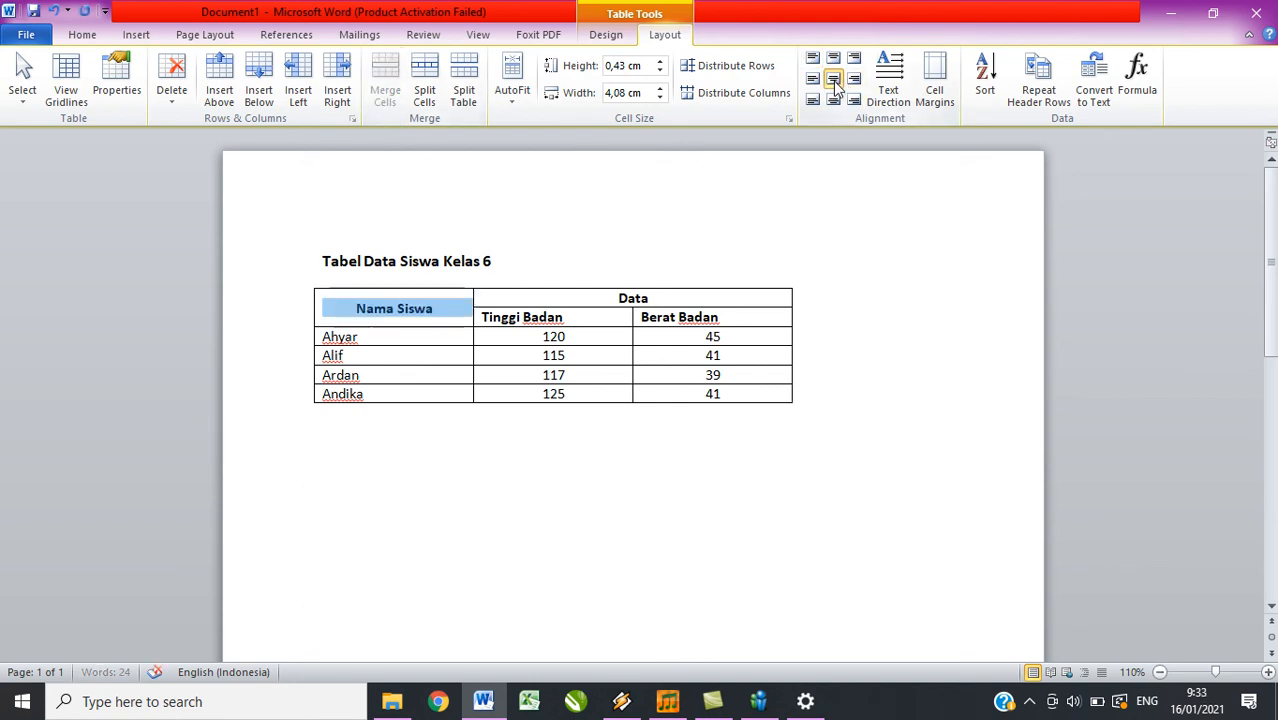
pyautogui.click(880, 238)
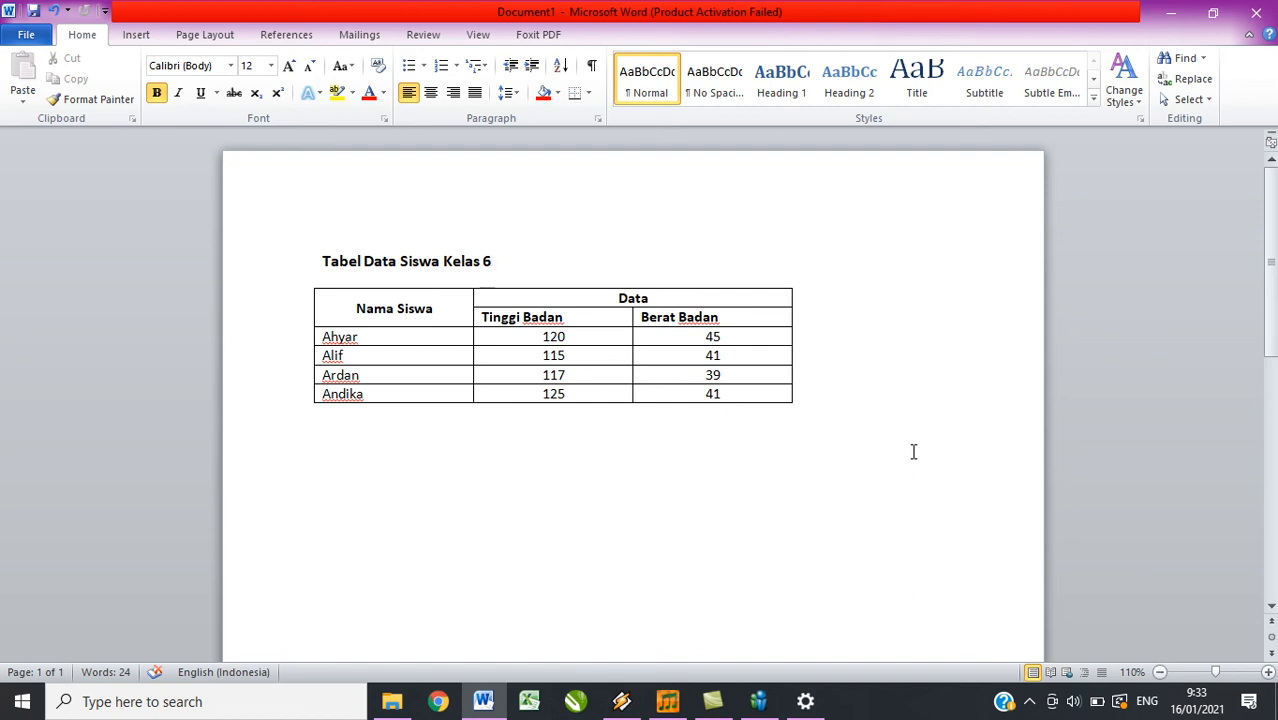
pyautogui.click(1029, 702)
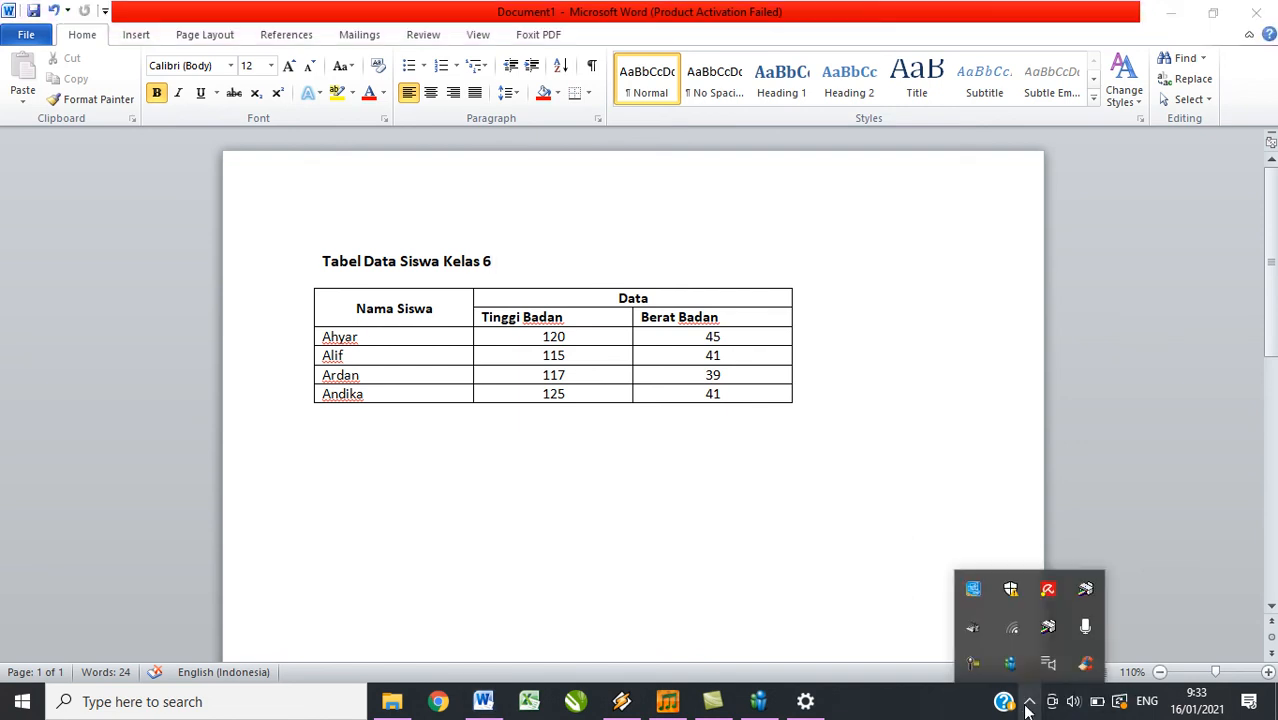
pyautogui.click(975, 664)
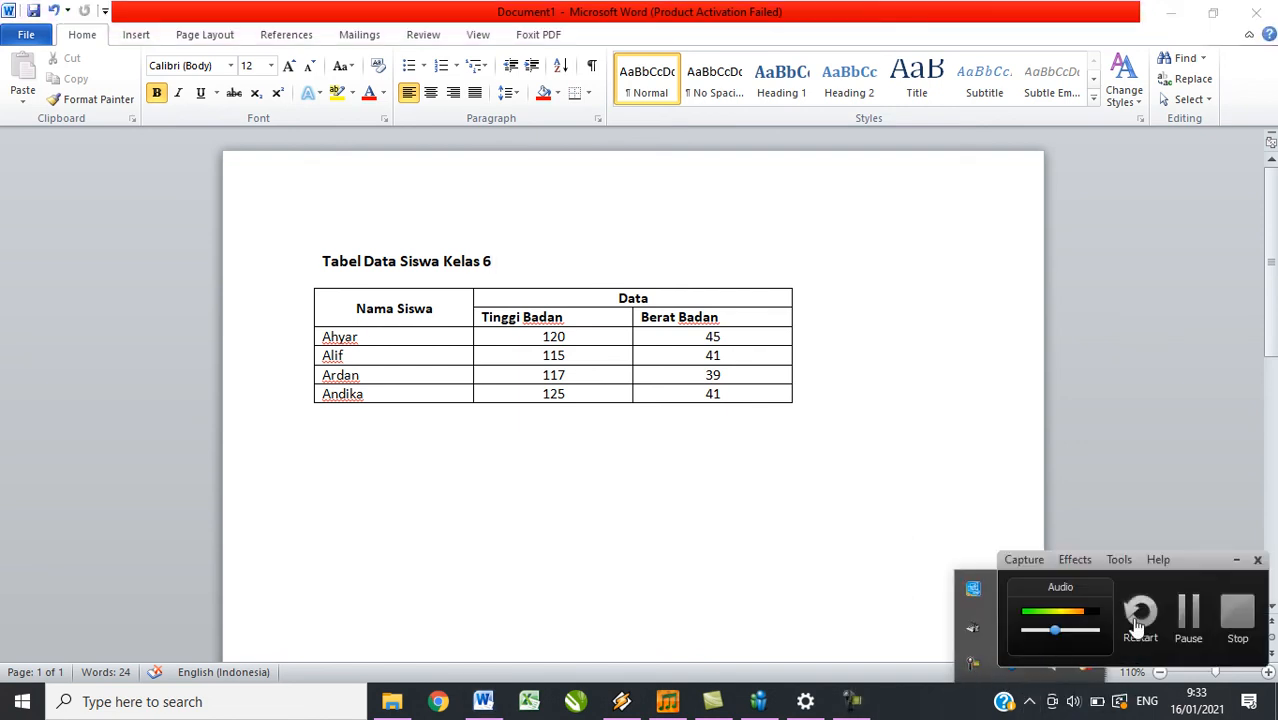